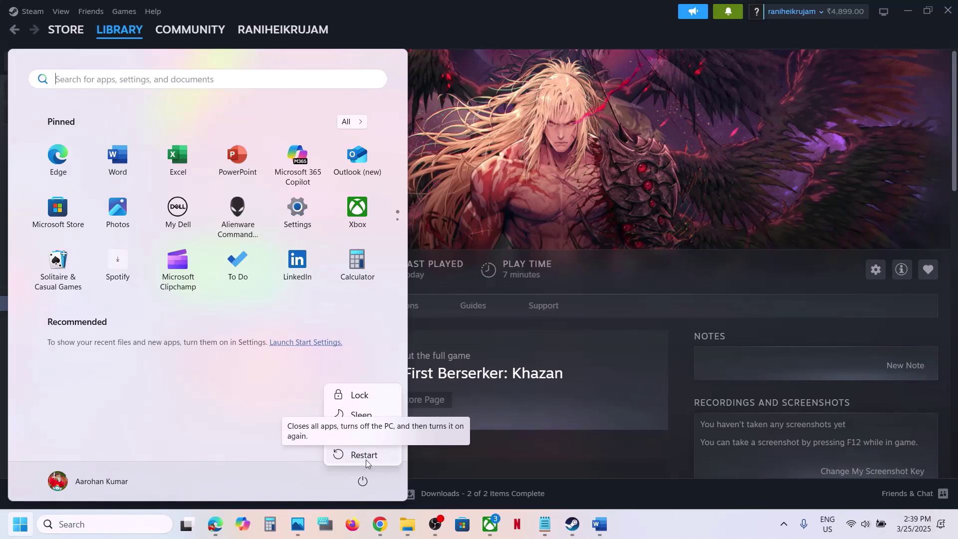
Step: Bring up the Word notes and read step 2 on rolling back the graphics driver, including its NVIDIA download link
{"action": "left_click", "coordinate": [676, 216]}
{"action": "left_click", "coordinate": [676, 216]}
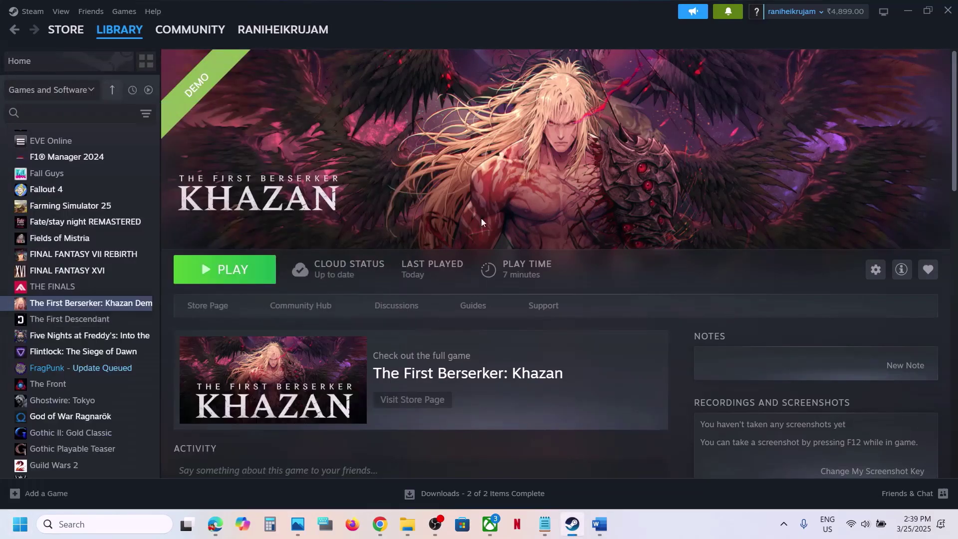
{"action": "left_click", "coordinate": [599, 524]}
{"action": "scroll", "coordinate": [344, 320], "scroll_direction": "down", "scroll_amount": 3}
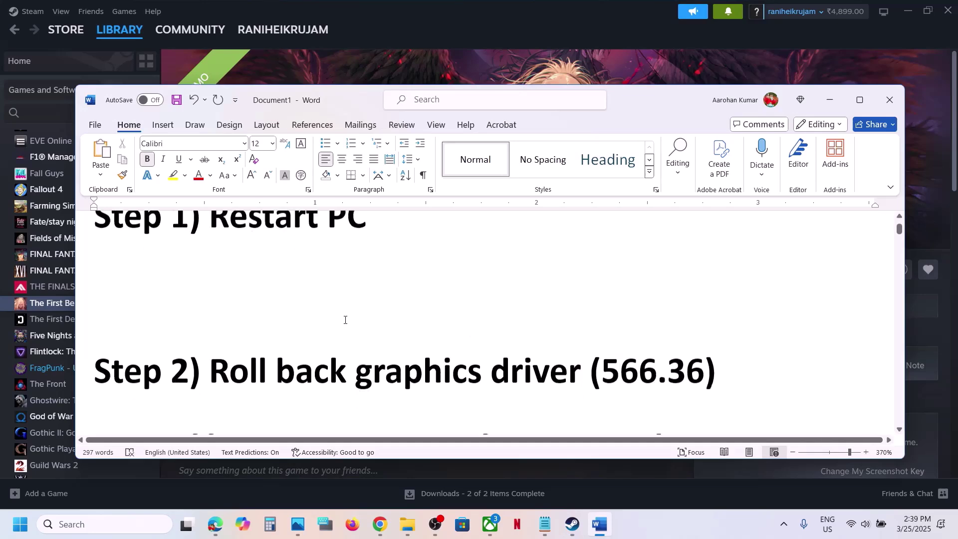
{"action": "scroll", "coordinate": [346, 303], "scroll_direction": "down", "scroll_amount": 2}
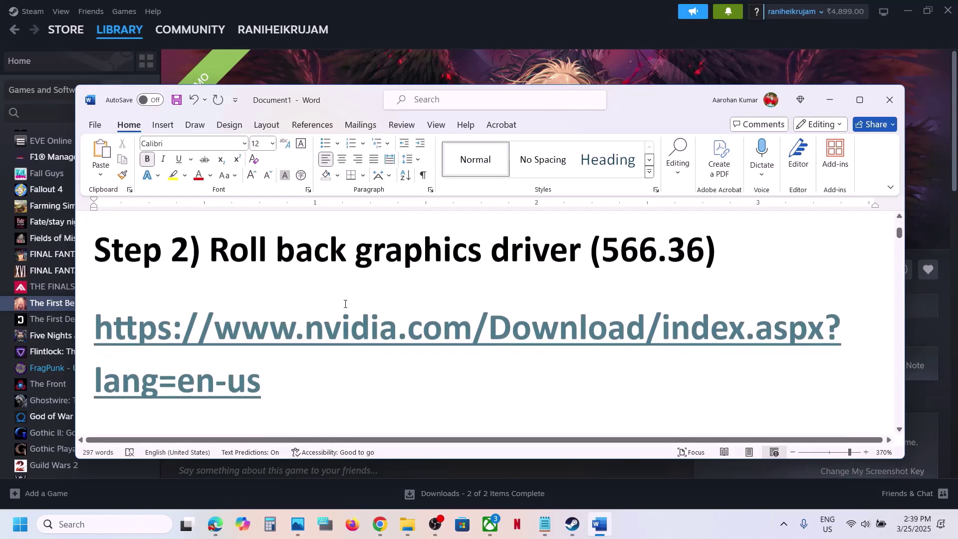
{"action": "triple_click", "coordinate": [298, 380]}
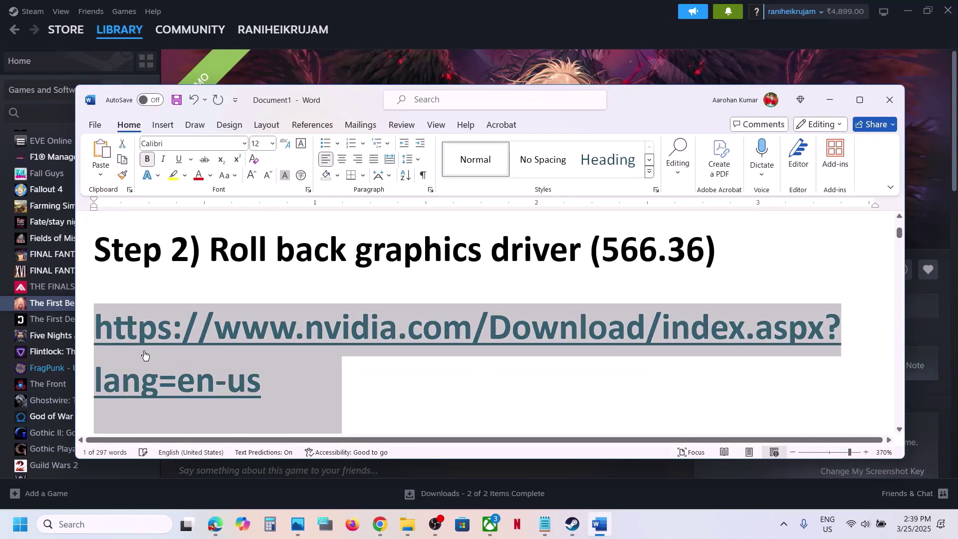
Step: Switch to Chrome, search NVIDIA drivers for the GeForce RTX 3050 Laptop GPU on Windows 11, and check the newest version offered
{"action": "left_click", "coordinate": [384, 532]}
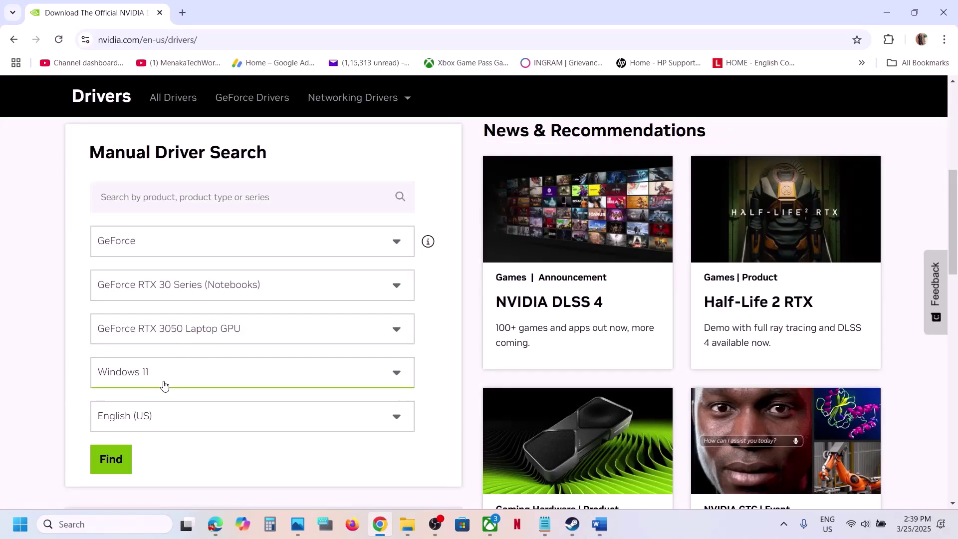
{"action": "left_click", "coordinate": [106, 458]}
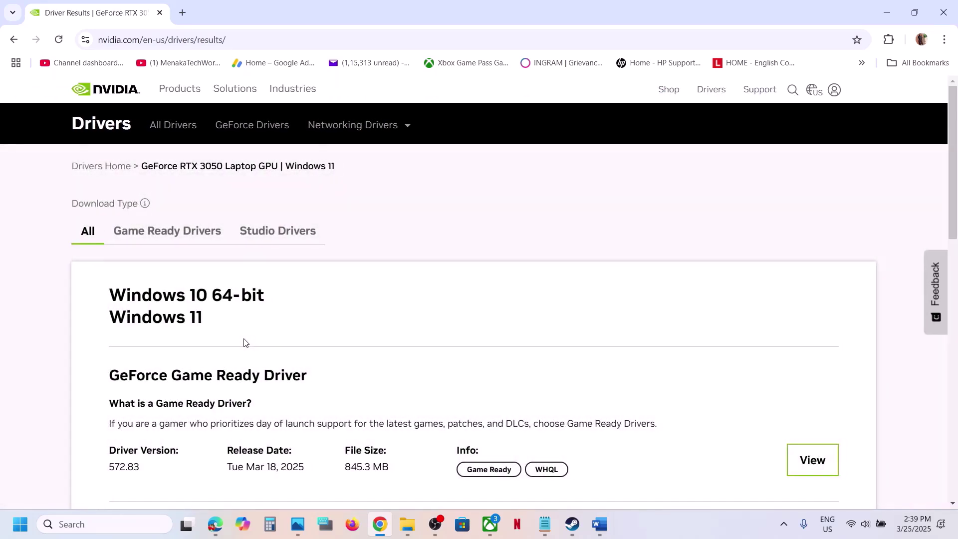
{"action": "scroll", "coordinate": [244, 342], "scroll_direction": "down", "scroll_amount": 2}
{"action": "left_click_drag", "start_coordinate": [110, 363], "coordinate": [139, 360]}
{"action": "left_click", "coordinate": [151, 364]}
Step: Expand the older driver versions and open the page of GeForce Game Ready Driver 566.36
{"action": "scroll", "coordinate": [178, 365], "scroll_direction": "down", "scroll_amount": 5}
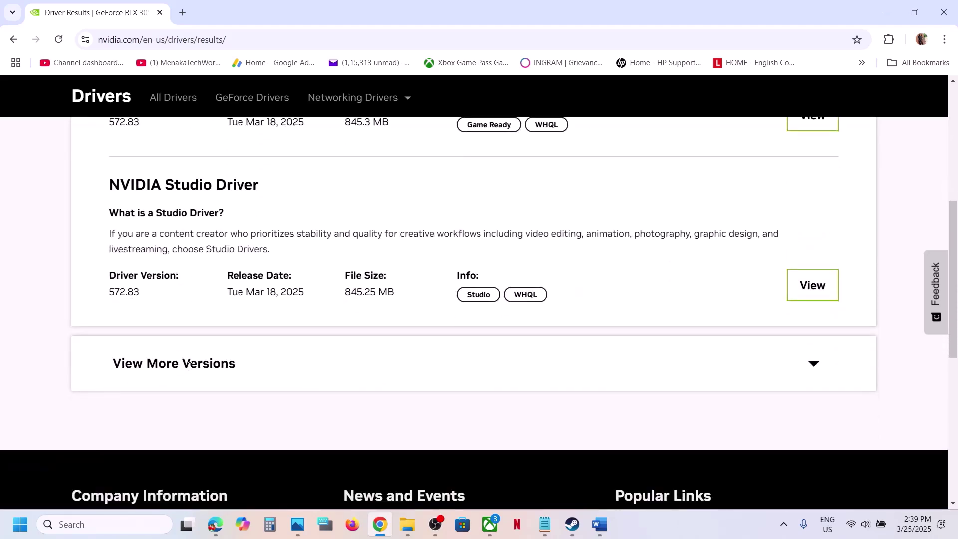
{"action": "left_click", "coordinate": [189, 364]}
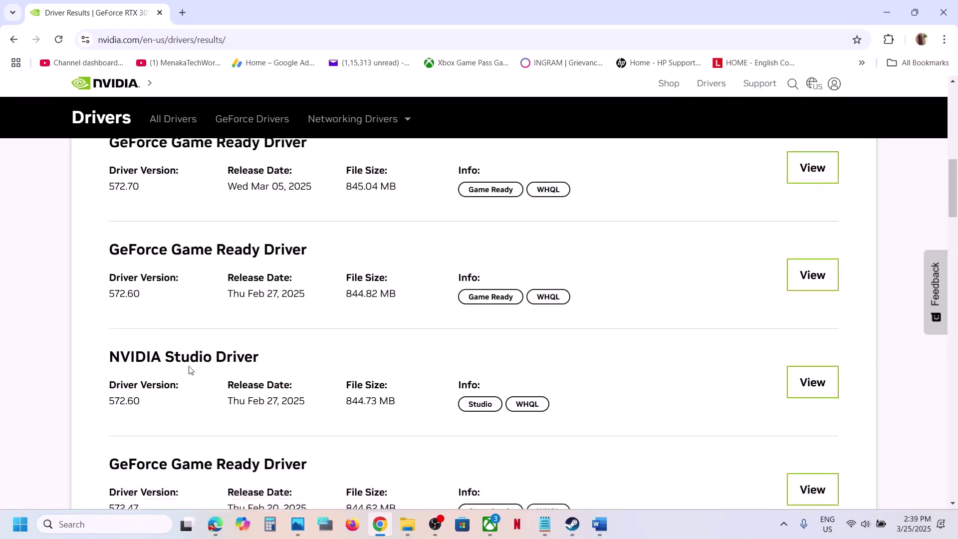
{"action": "scroll", "coordinate": [189, 369], "scroll_direction": "down", "scroll_amount": 7}
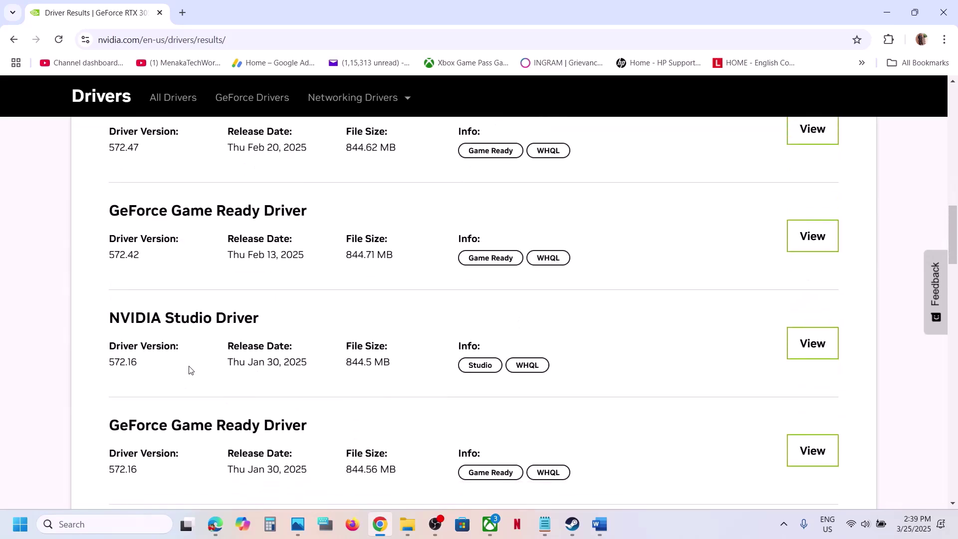
{"action": "scroll", "coordinate": [189, 369], "scroll_direction": "down", "scroll_amount": 5}
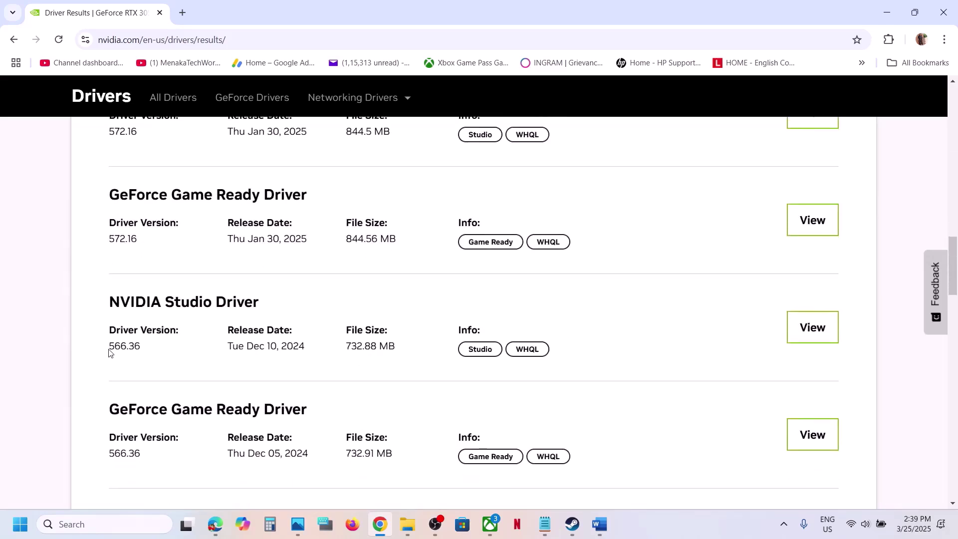
{"action": "left_click_drag", "start_coordinate": [110, 351], "coordinate": [138, 347]}
{"action": "left_click", "coordinate": [142, 349]}
{"action": "left_click_drag", "start_coordinate": [119, 412], "coordinate": [234, 411]}
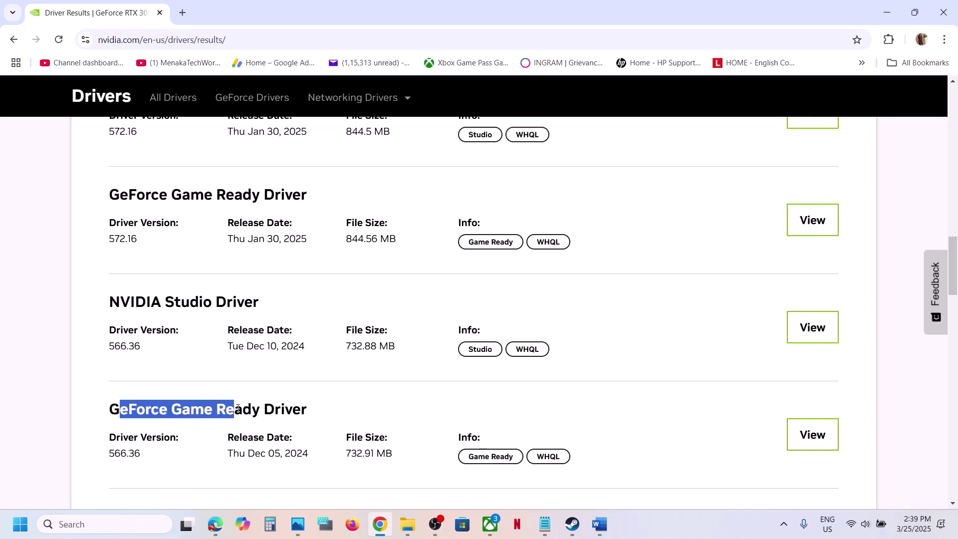
{"action": "left_click_drag", "start_coordinate": [110, 456], "coordinate": [140, 453]}
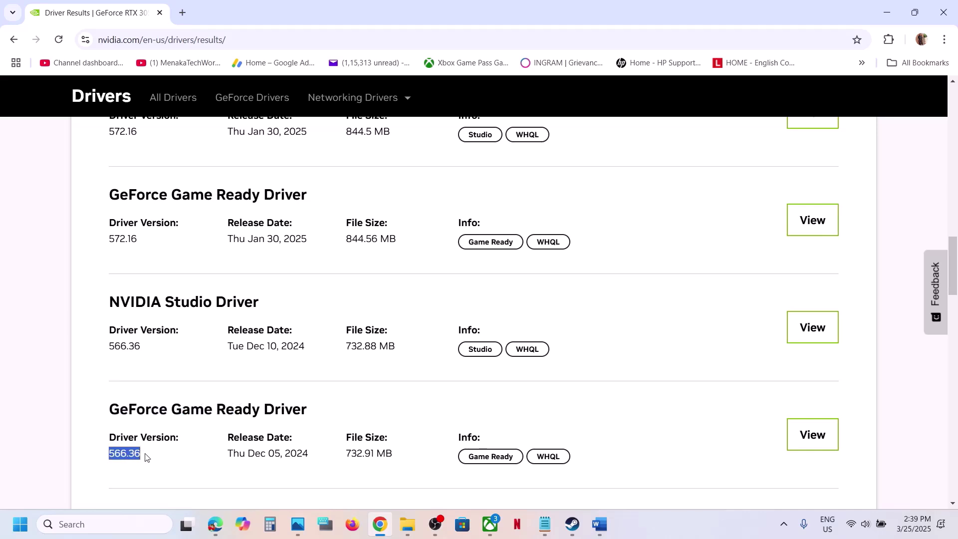
{"action": "left_click", "coordinate": [146, 456]}
{"action": "left_click", "coordinate": [811, 434]}
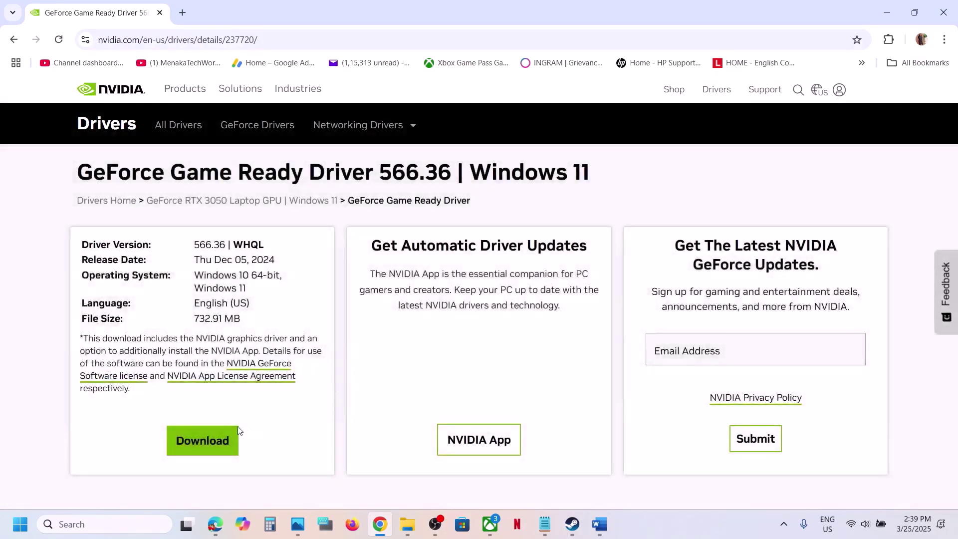
Step: Download the 566.36 driver, extract it to the default folder, and continue the installer past its system check
{"action": "left_click", "coordinate": [211, 443]}
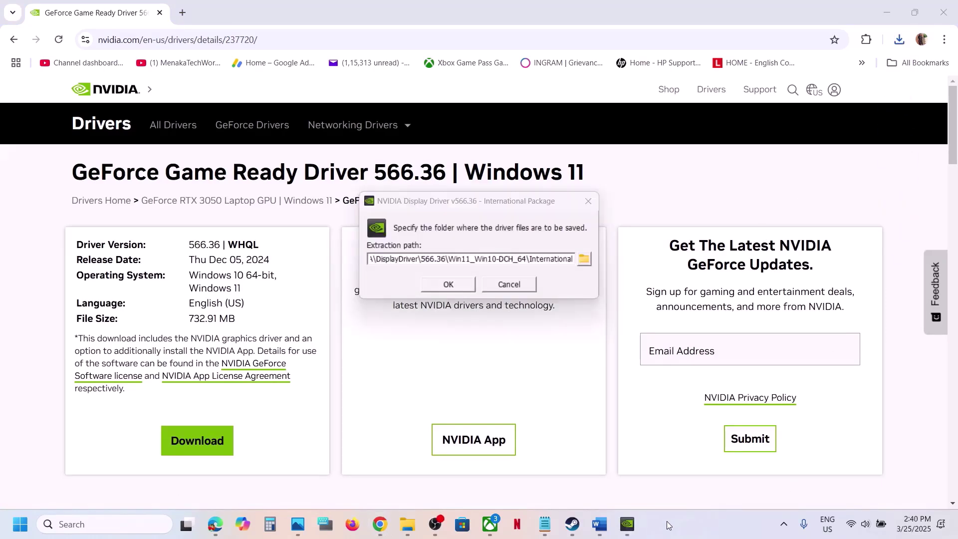
{"action": "left_click", "coordinate": [439, 286]}
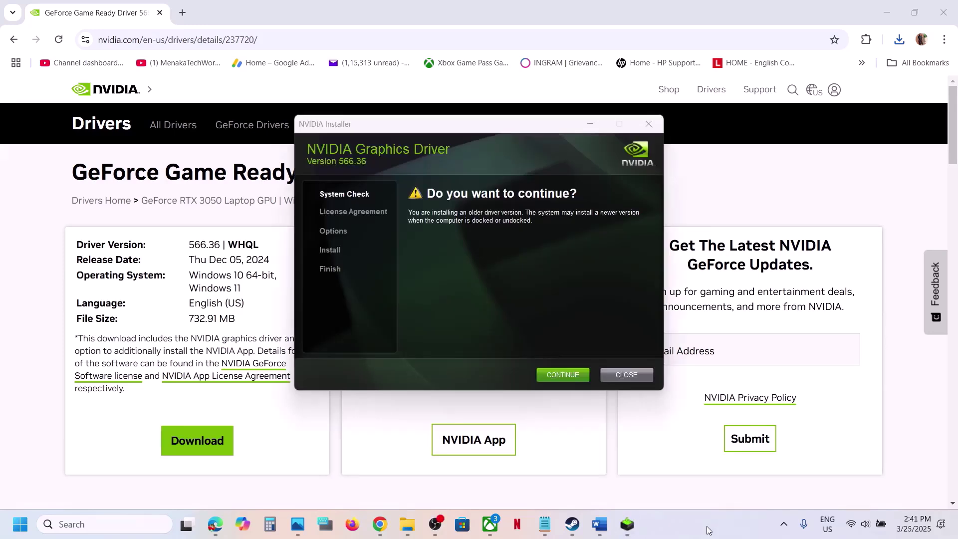
{"action": "left_click", "coordinate": [552, 376]}
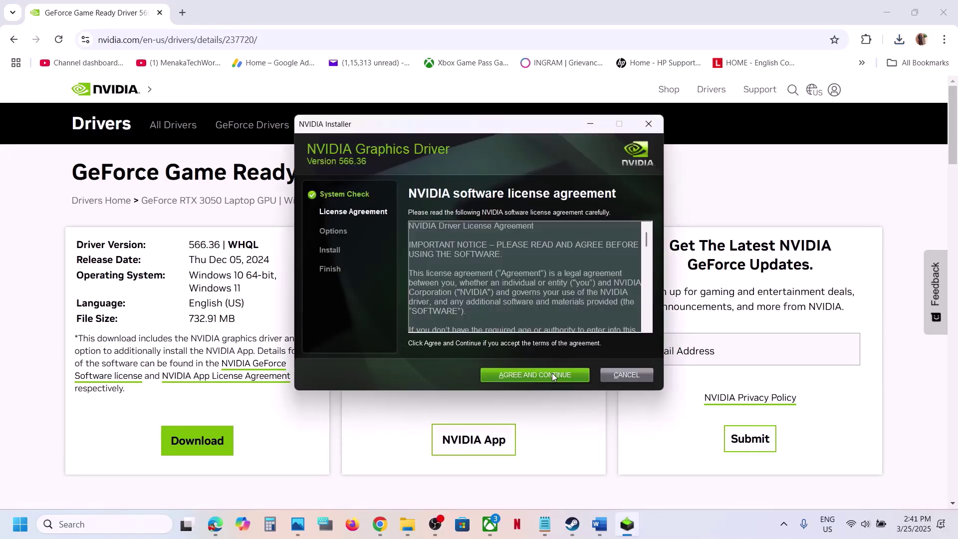
Step: Accept the NVIDIA license agreement and choose a Custom (Advanced) installation with the clean installation option
{"action": "left_click", "coordinate": [516, 375]}
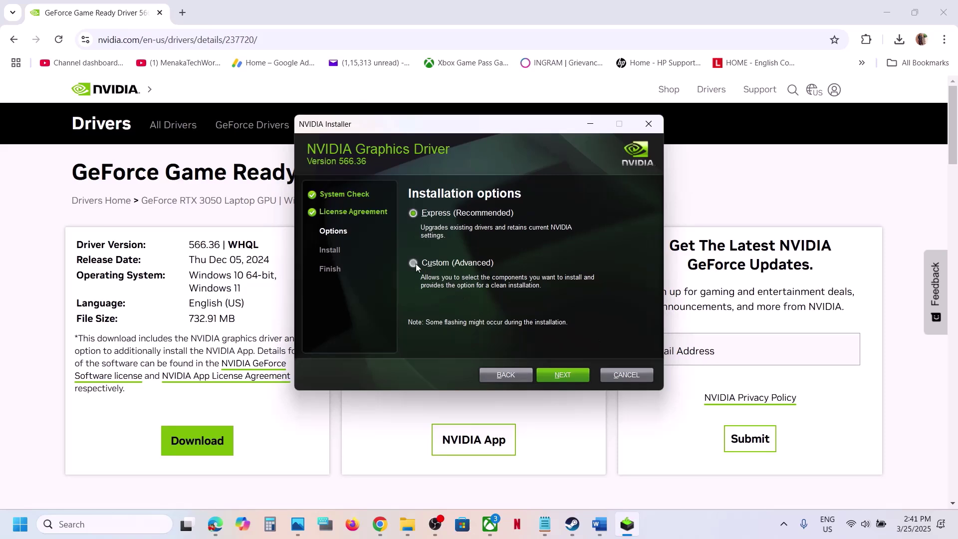
{"action": "left_click", "coordinate": [412, 262]}
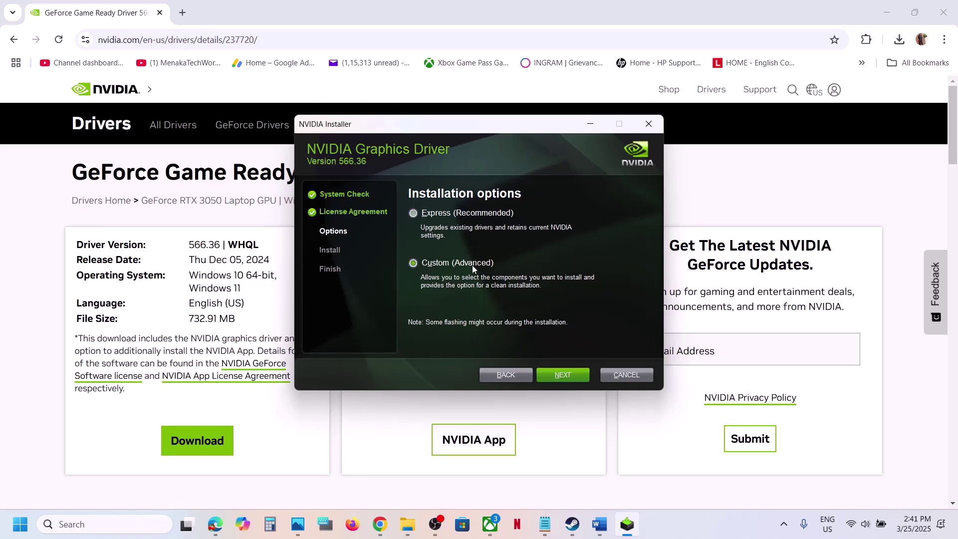
{"action": "left_click", "coordinate": [569, 379]}
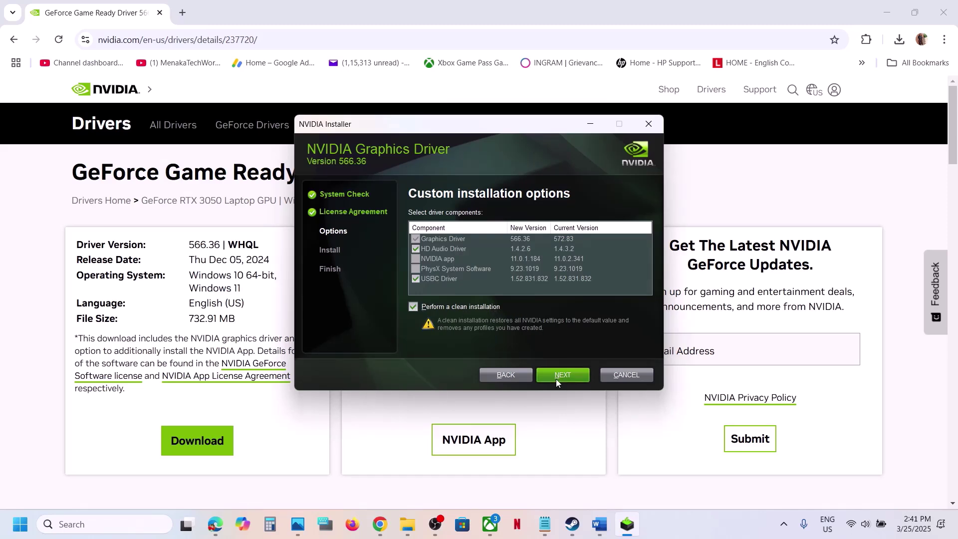
{"action": "left_click", "coordinate": [20, 523]}
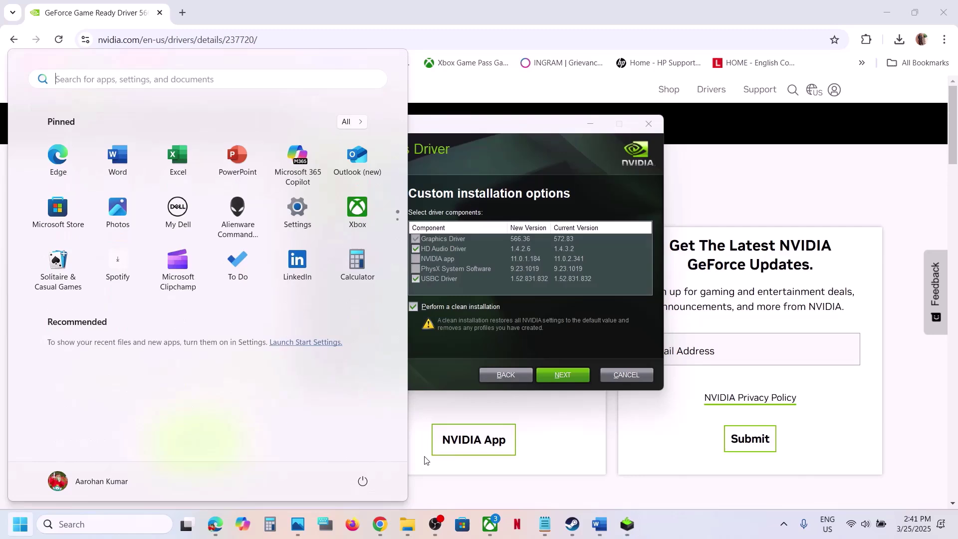
{"action": "left_click", "coordinate": [363, 480]}
Step: Return to the Word notes over Steam and read step 3 on backing up and renaming or deleting sl.pcl.dll
{"action": "left_click", "coordinate": [571, 533]}
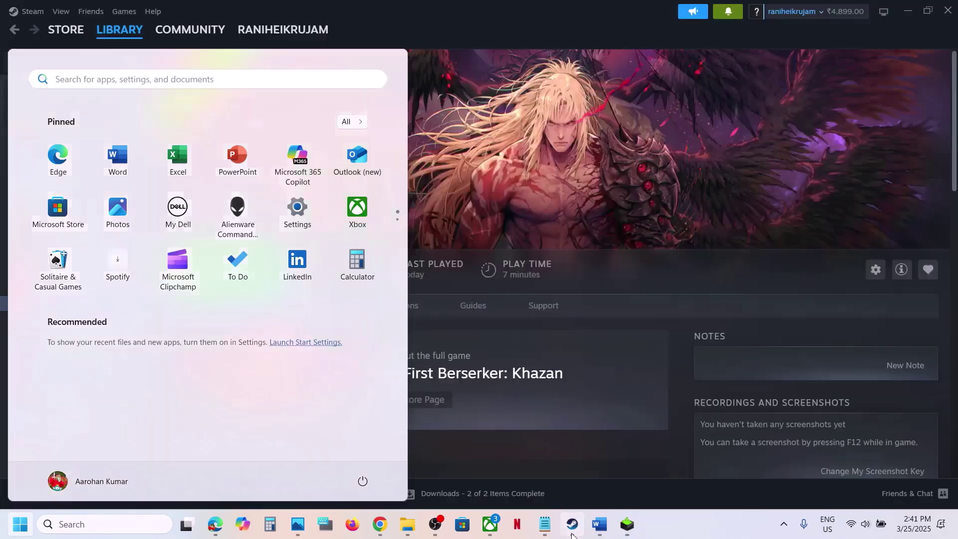
{"action": "left_click", "coordinate": [599, 524]}
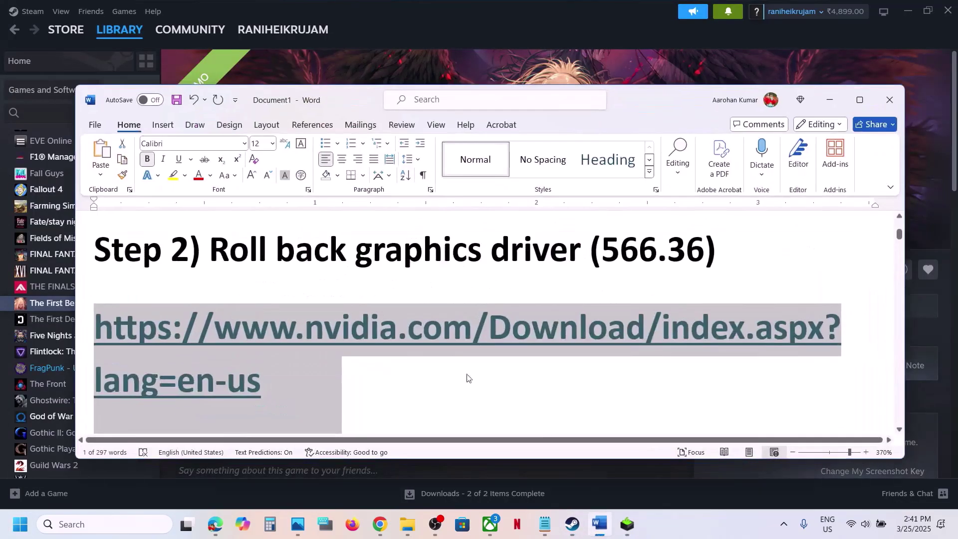
{"action": "scroll", "coordinate": [397, 345], "scroll_direction": "down", "scroll_amount": 3}
{"action": "scroll", "coordinate": [398, 346], "scroll_direction": "down", "scroll_amount": 1}
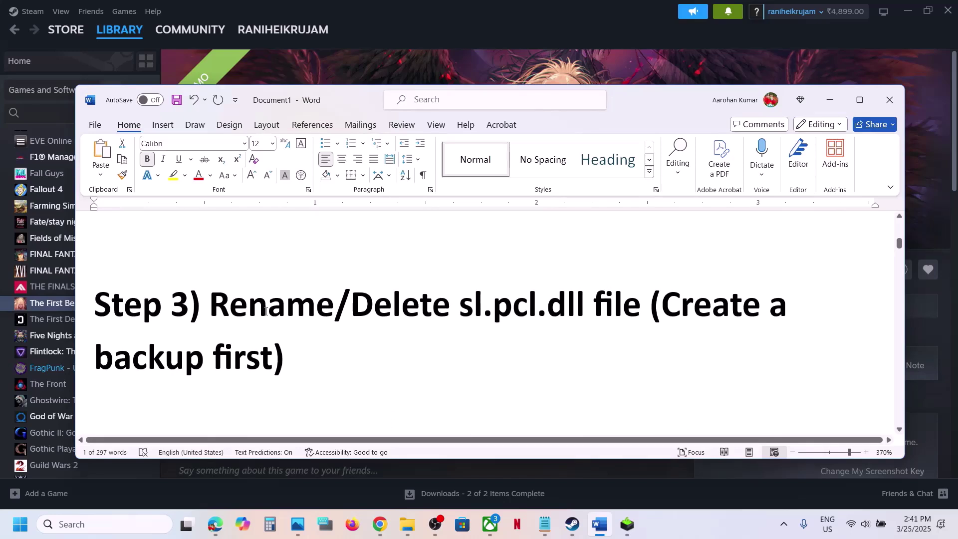
{"action": "left_click_drag", "start_coordinate": [215, 313], "coordinate": [583, 306]}
{"action": "left_click", "coordinate": [583, 305]}
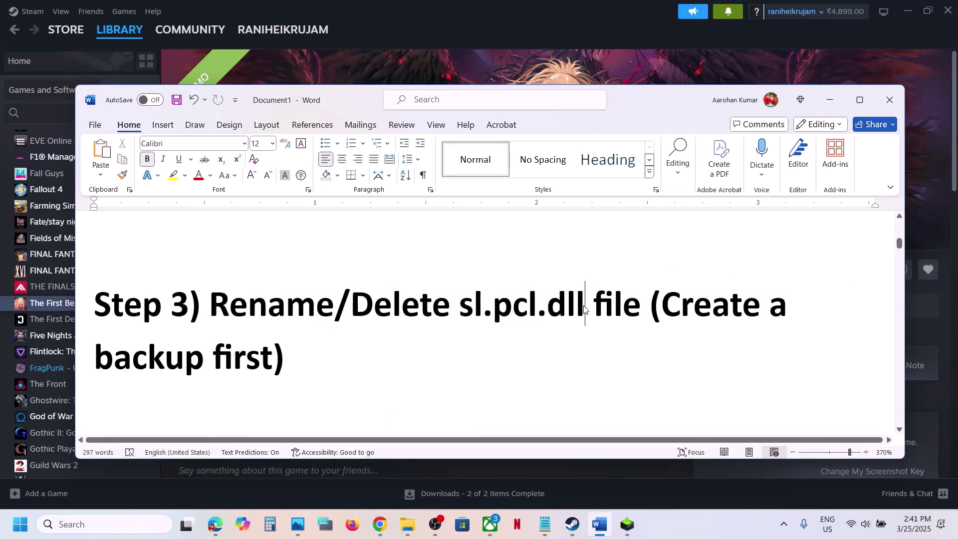
{"action": "left_click_drag", "start_coordinate": [663, 302], "coordinate": [290, 359]}
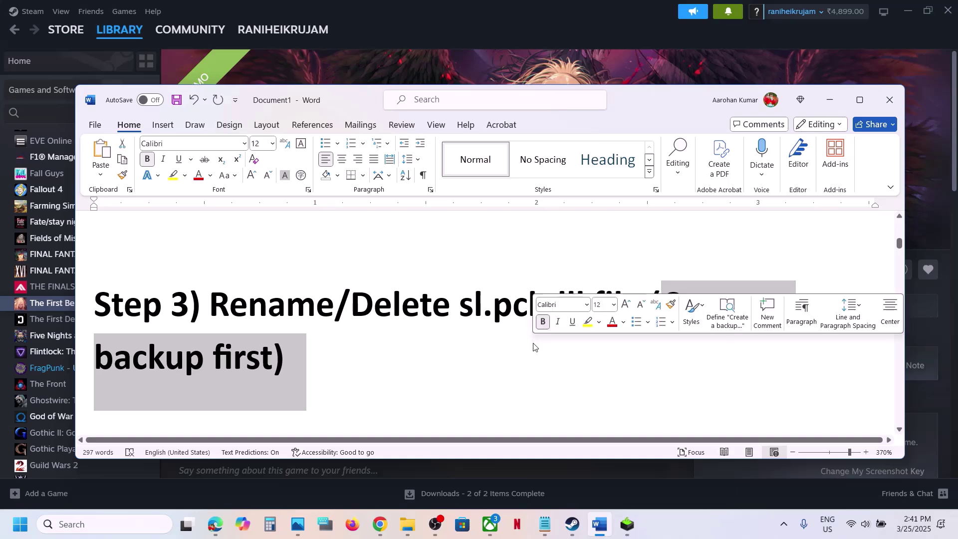
Step: Switch to Steam and browse the local files of The First Berserker: Khazan Demo
{"action": "left_click", "coordinate": [424, 64]}
{"action": "right_click", "coordinate": [73, 302]}
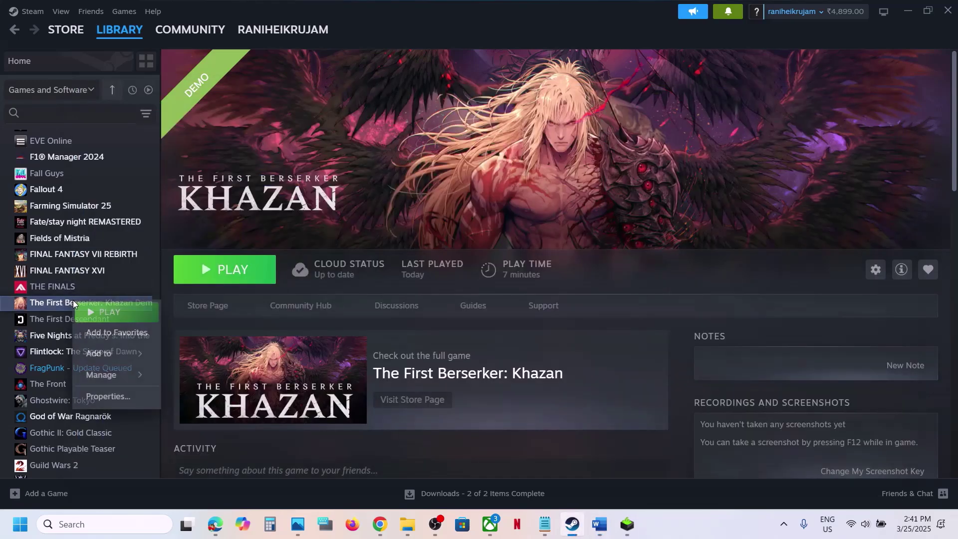
{"action": "mouse_move", "coordinate": [100, 375]}
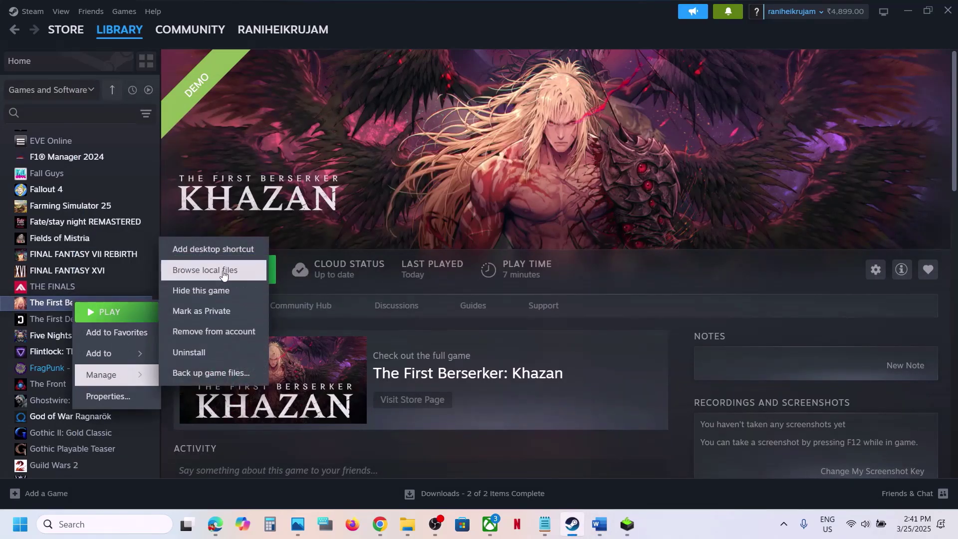
{"action": "left_click", "coordinate": [207, 270]}
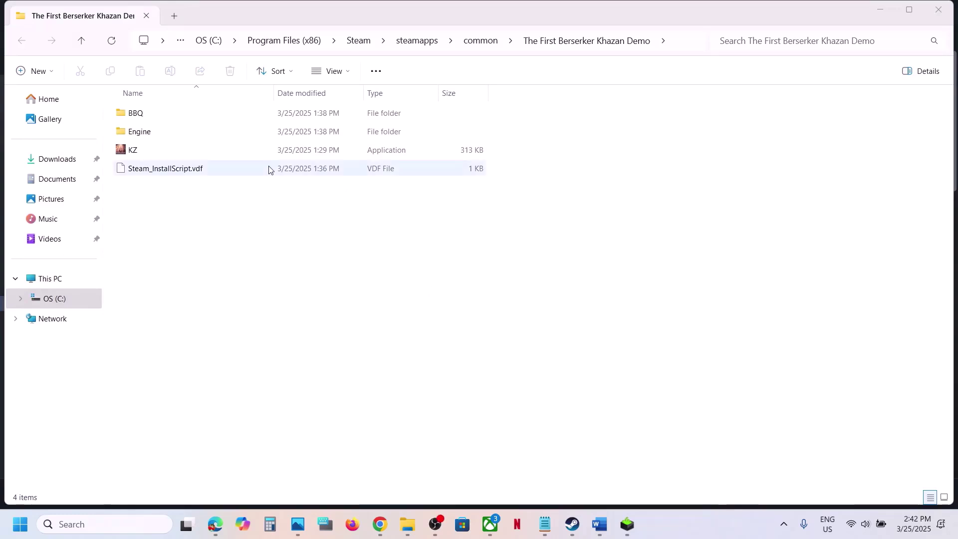
Step: Go to Engine\Plugins\Runtime\Nvidia\Streamline\Binaries\ThirdParty\Win64 in the game folder and select sl.pcl.dll
{"action": "left_click", "coordinate": [144, 134]}
{"action": "double_click", "coordinate": [144, 135]}
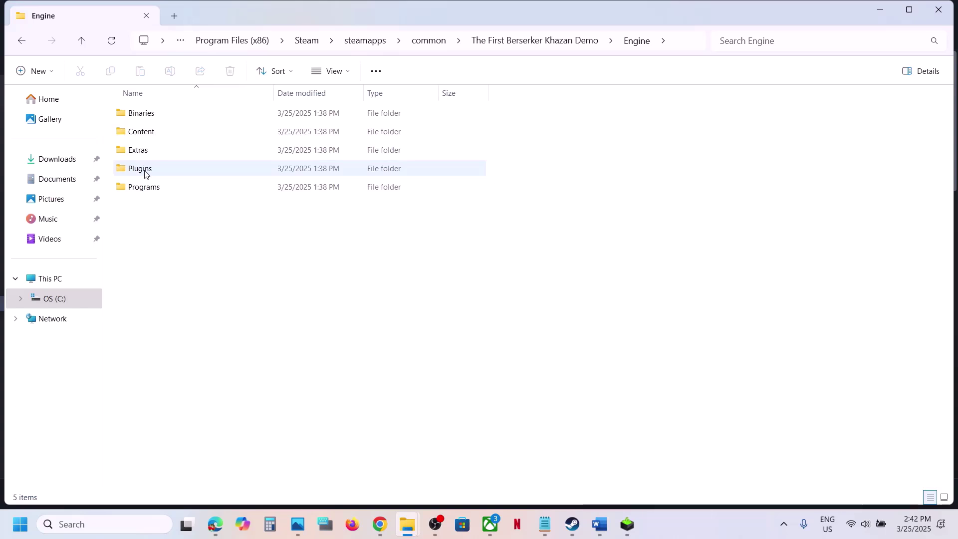
{"action": "double_click", "coordinate": [144, 173]}
{"action": "double_click", "coordinate": [153, 114]}
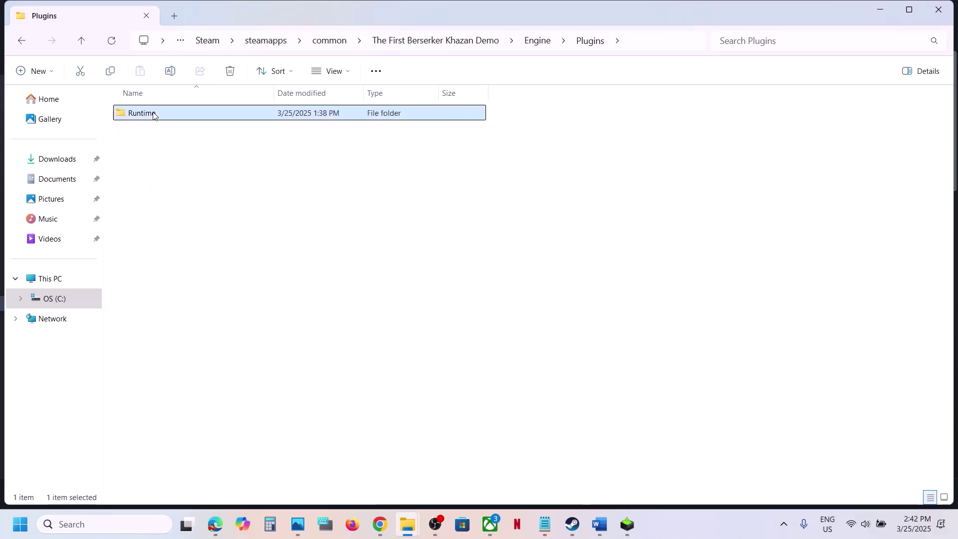
{"action": "double_click", "coordinate": [167, 132]}
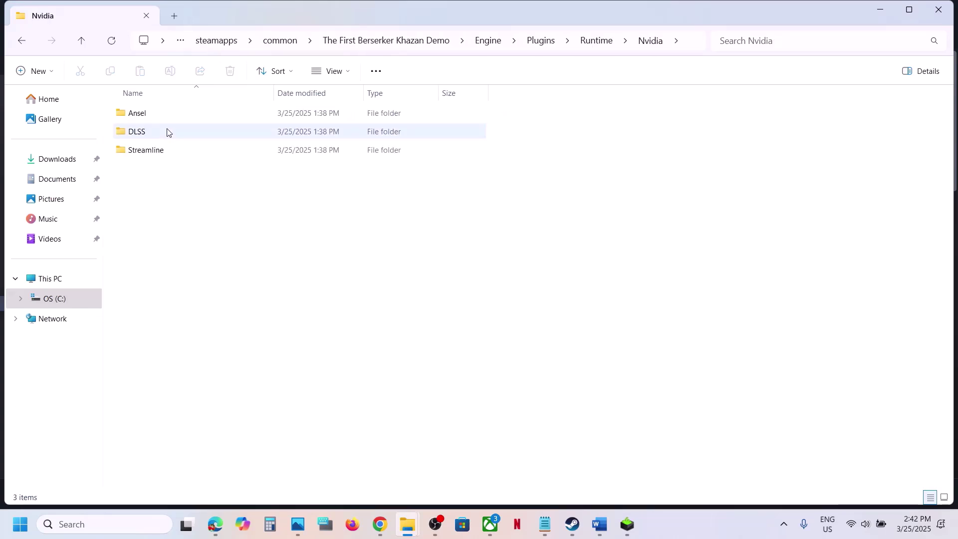
{"action": "double_click", "coordinate": [165, 151]}
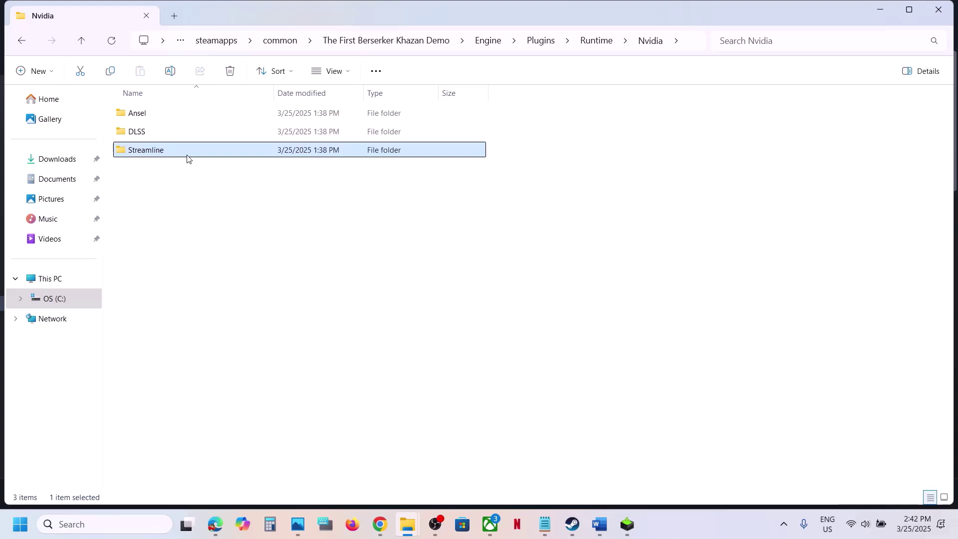
{"action": "double_click", "coordinate": [142, 113]}
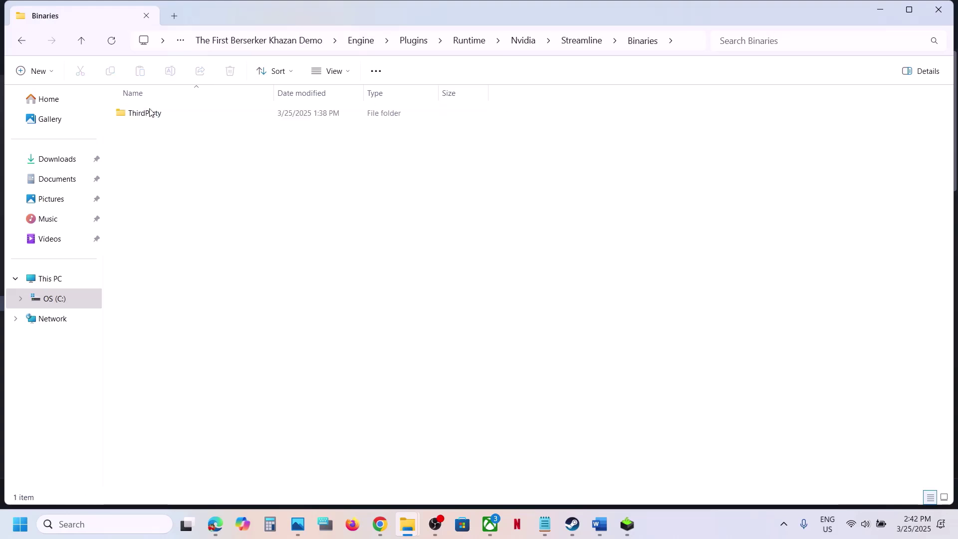
{"action": "left_click", "coordinate": [149, 113]}
{"action": "double_click", "coordinate": [150, 113]}
{"action": "double_click", "coordinate": [149, 112]}
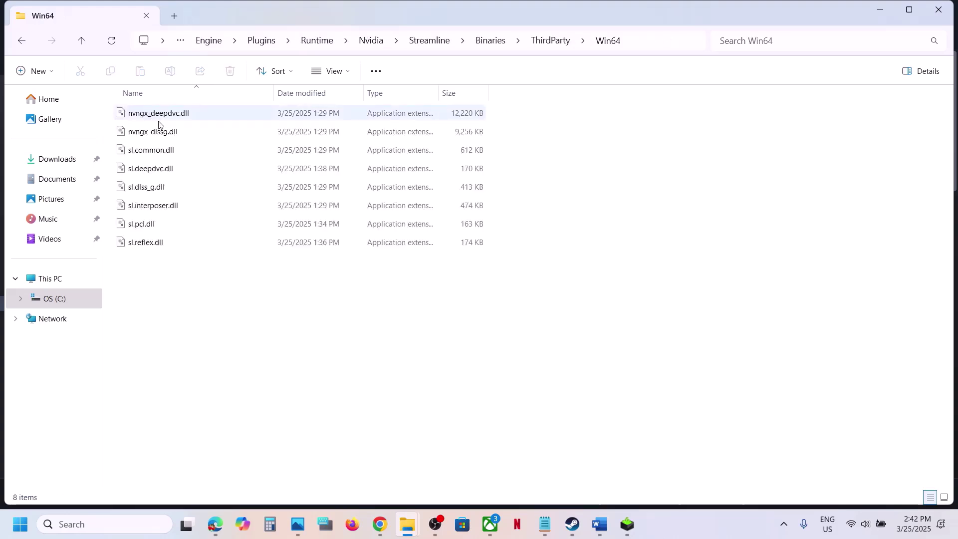
{"action": "left_click", "coordinate": [159, 227]}
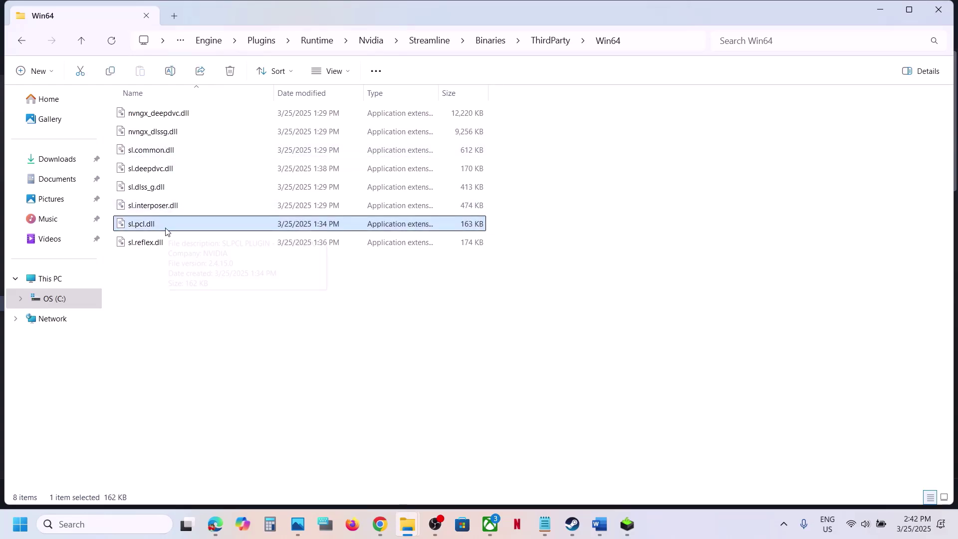
Step: Copy sl.pcl.dll from the Win64 folder to the desktop as a backup and place it in an empty area
{"action": "right_click", "coordinate": [166, 231]}
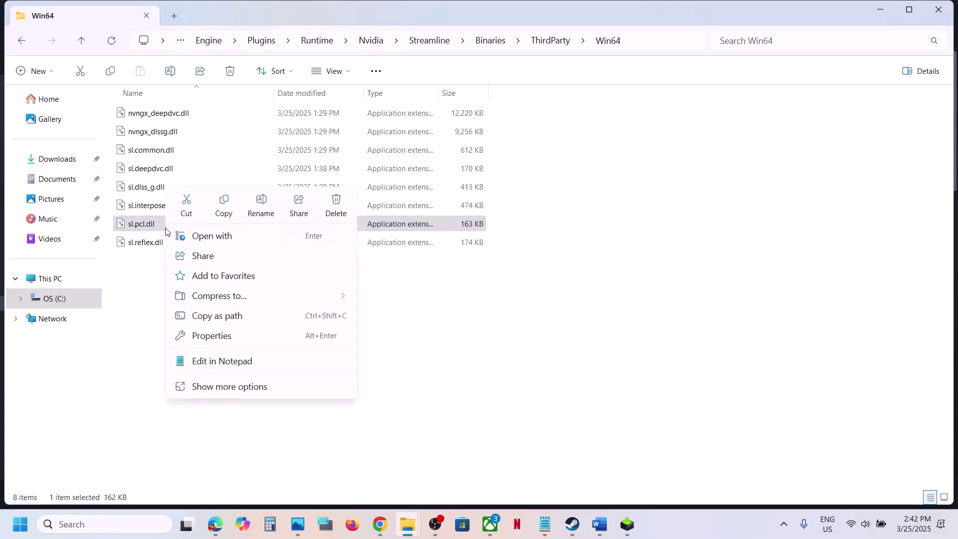
{"action": "left_click", "coordinate": [226, 205]}
{"action": "key", "text": "super+d"}
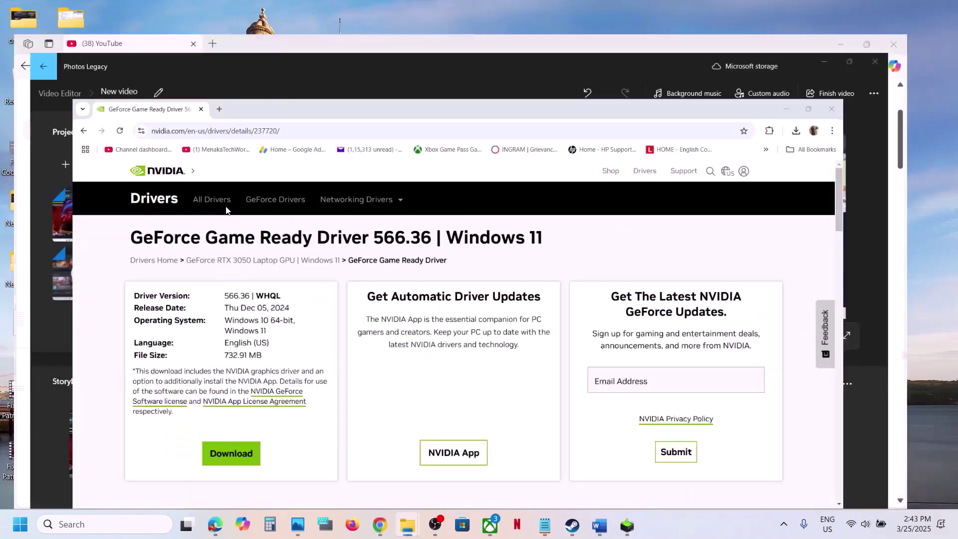
{"action": "key", "text": "ctrl+v"}
{"action": "left_click_drag", "start_coordinate": [74, 399], "coordinate": [503, 161]}
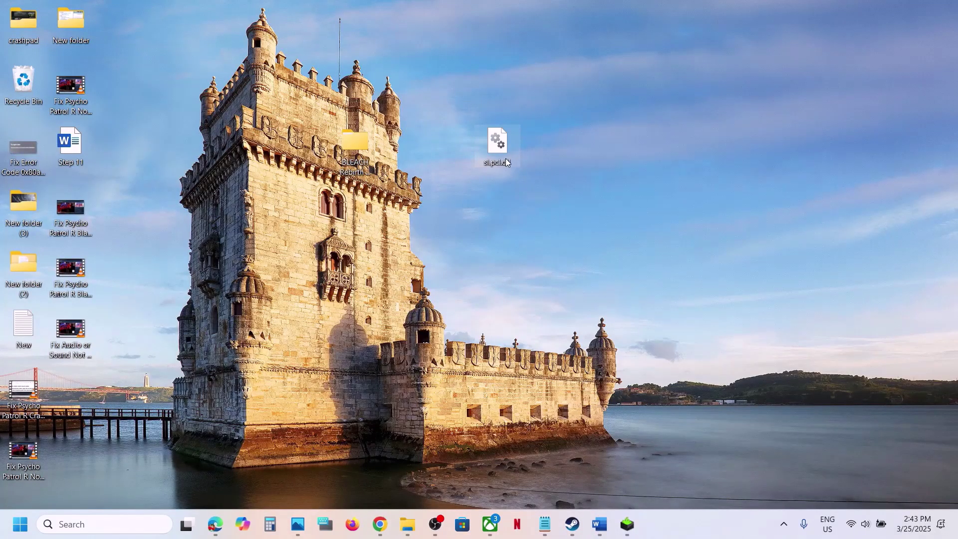
Step: Return to the Win64 folder and rename the original sl.pcl.dll to sl.pcl.dll.old
{"action": "mouse_move", "coordinate": [401, 533]}
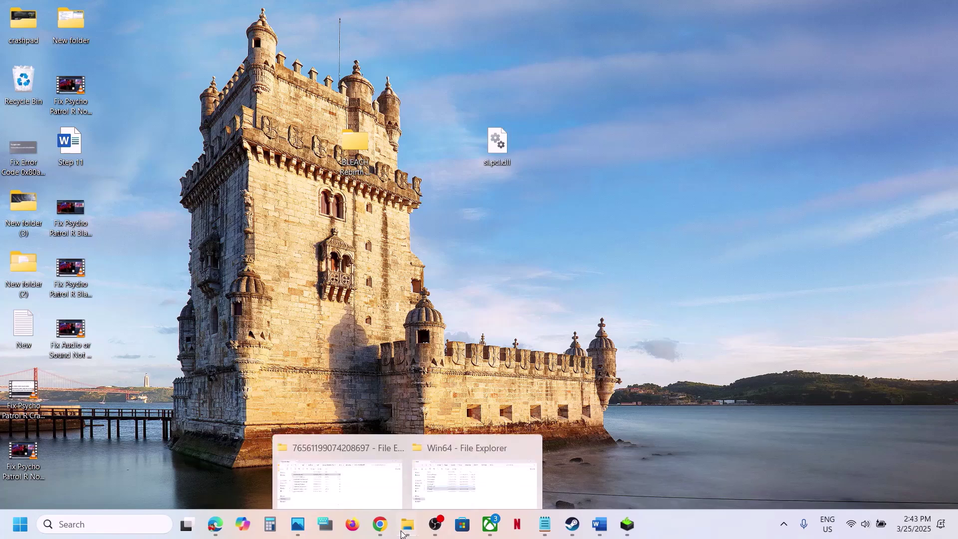
{"action": "left_click", "coordinate": [450, 487]}
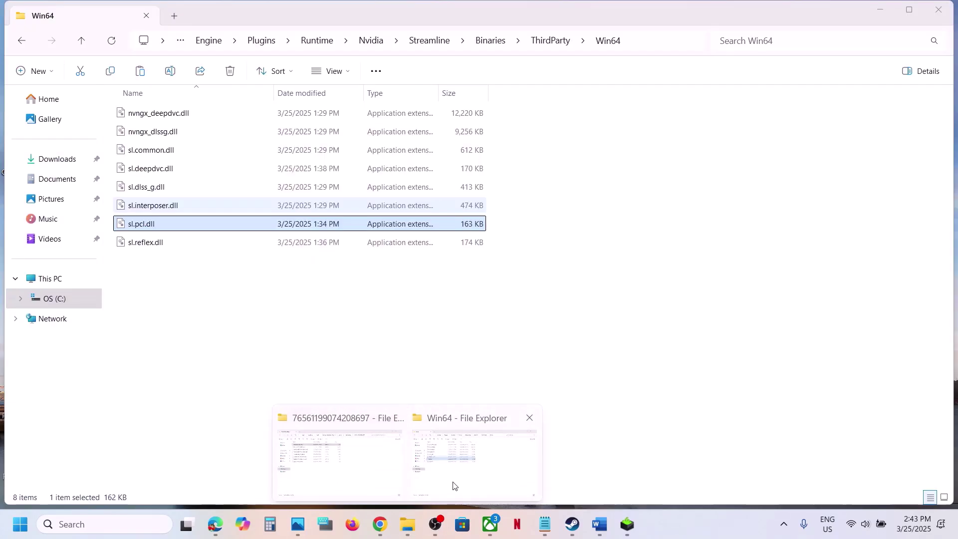
{"action": "right_click", "coordinate": [142, 229]}
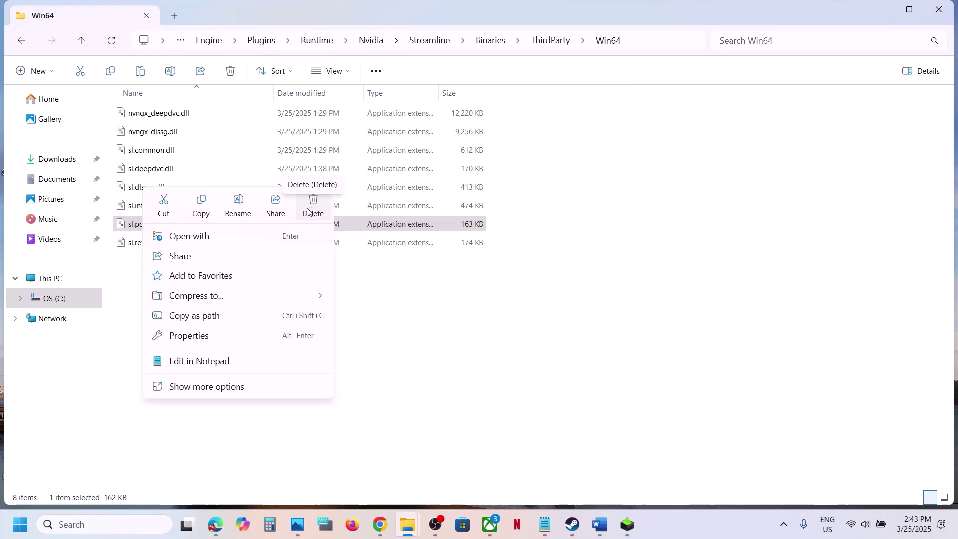
{"action": "left_click", "coordinate": [239, 207]}
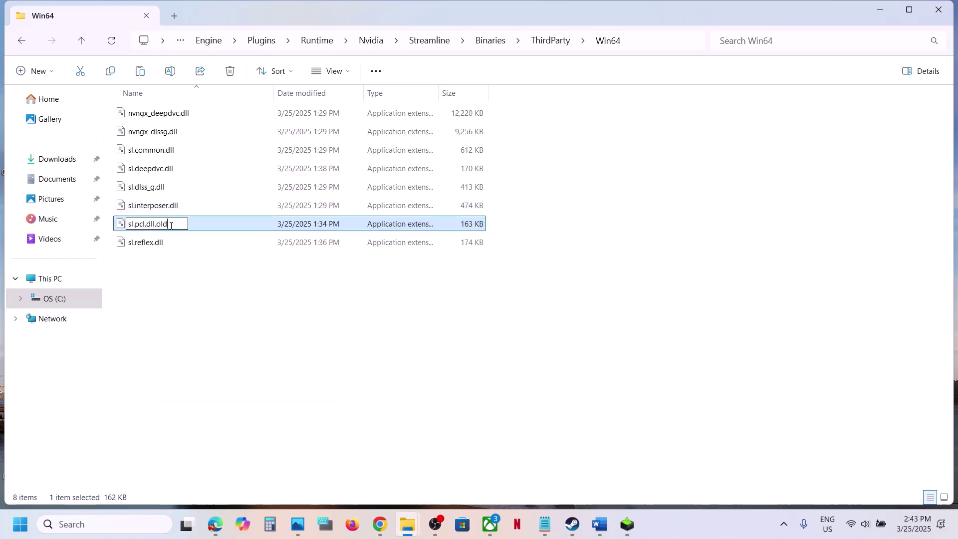
{"action": "type", "text": ".old"}
{"action": "key", "text": "Return"}
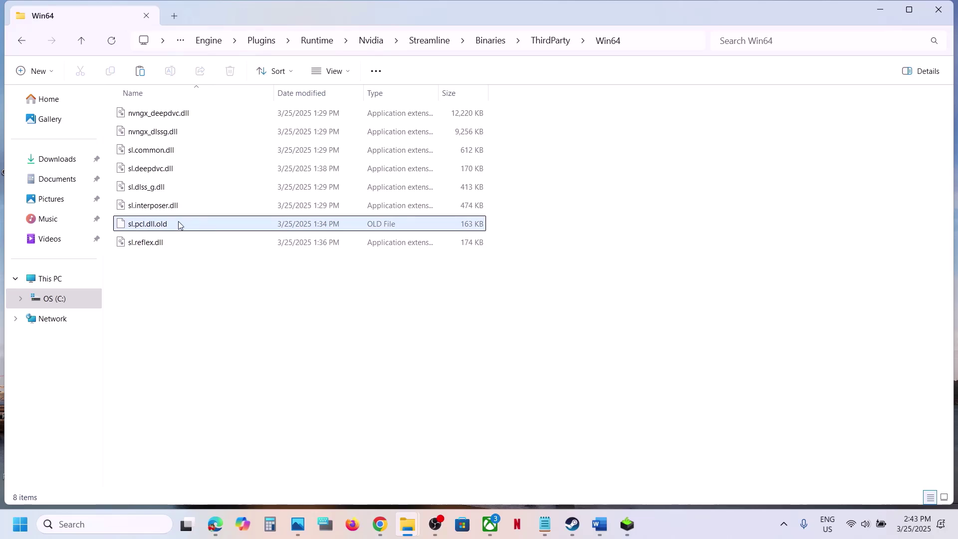
Step: Review the renamed sl.pcl.dll.old file and check the sl.pcl.dll backup on the desktop
{"action": "right_click", "coordinate": [179, 224]}
{"action": "left_click", "coordinate": [160, 224]}
{"action": "left_click", "coordinate": [160, 224]}
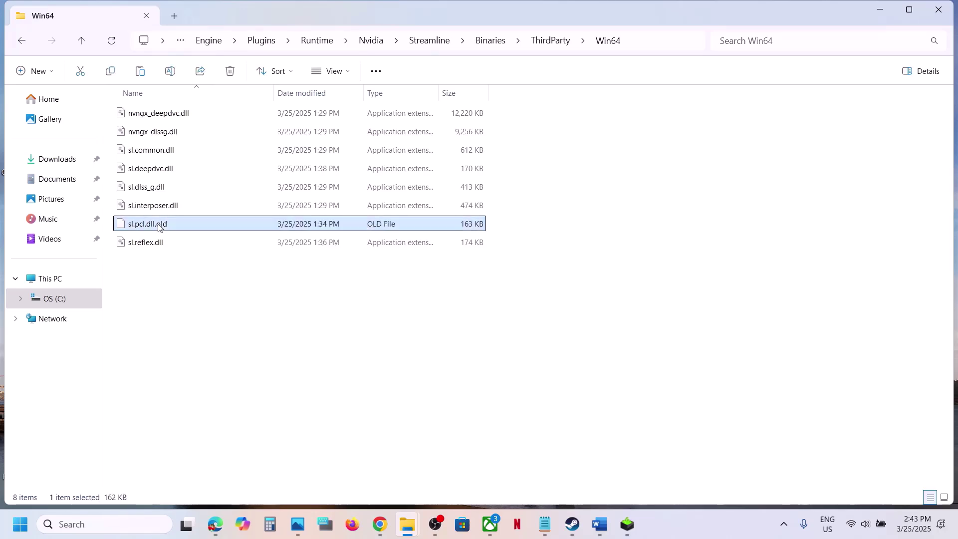
{"action": "right_click", "coordinate": [160, 223]}
{"action": "left_click", "coordinate": [107, 351]}
{"action": "key", "text": "super+d"}
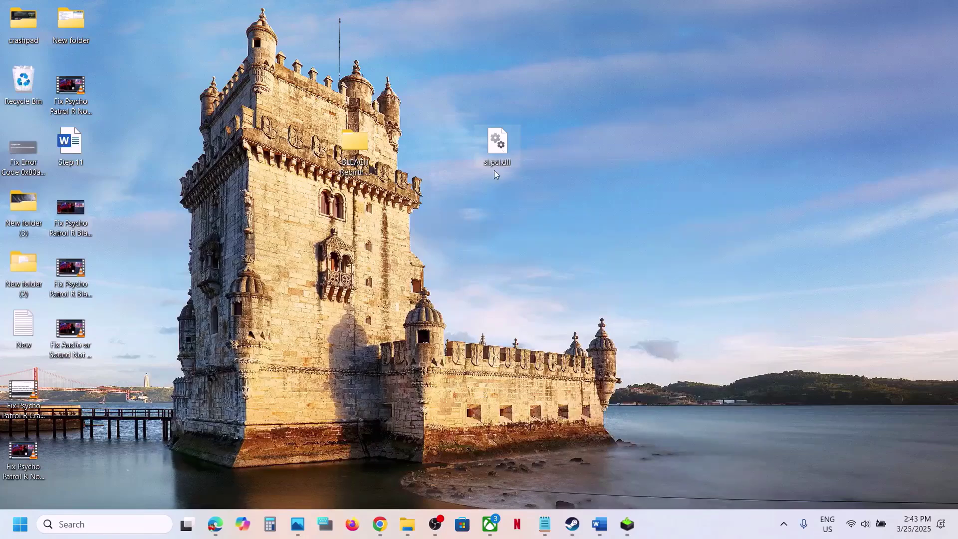
{"action": "mouse_move", "coordinate": [517, 144]}
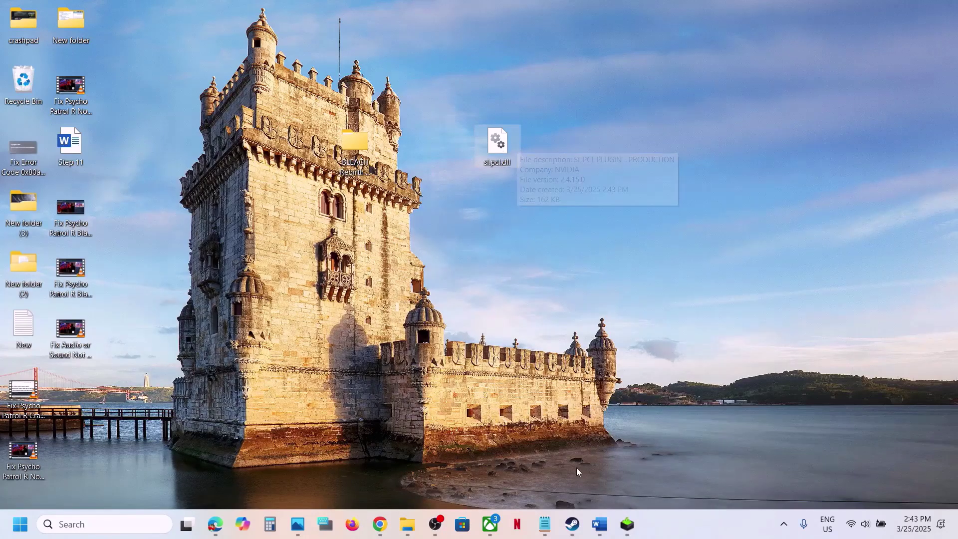
Step: Switch to the Word notes over Steam and read step 4 on the -dx11 and -dx12 launch options
{"action": "left_click", "coordinate": [573, 524]}
{"action": "left_click", "coordinate": [601, 525]}
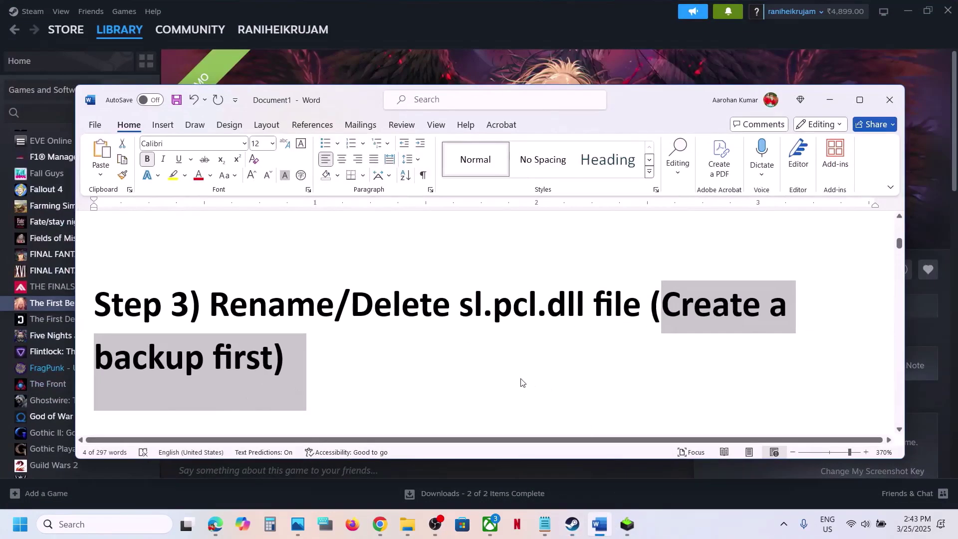
{"action": "scroll", "coordinate": [520, 383], "scroll_direction": "down", "scroll_amount": 2}
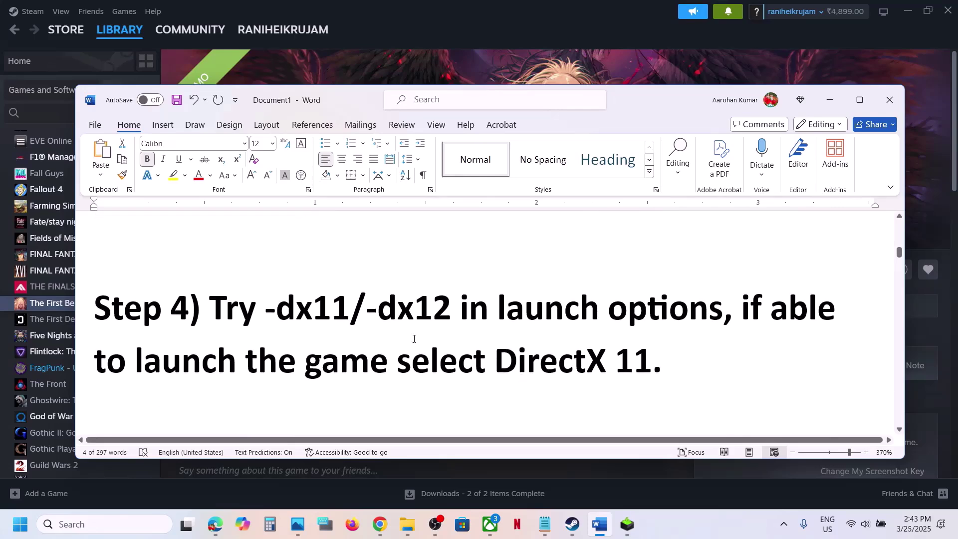
{"action": "left_click_drag", "start_coordinate": [269, 303], "coordinate": [601, 309]}
Step: In Steam, set the launch options of The First Berserker: Khazan Demo to -dx11 and close its properties
{"action": "left_click", "coordinate": [507, 65]}
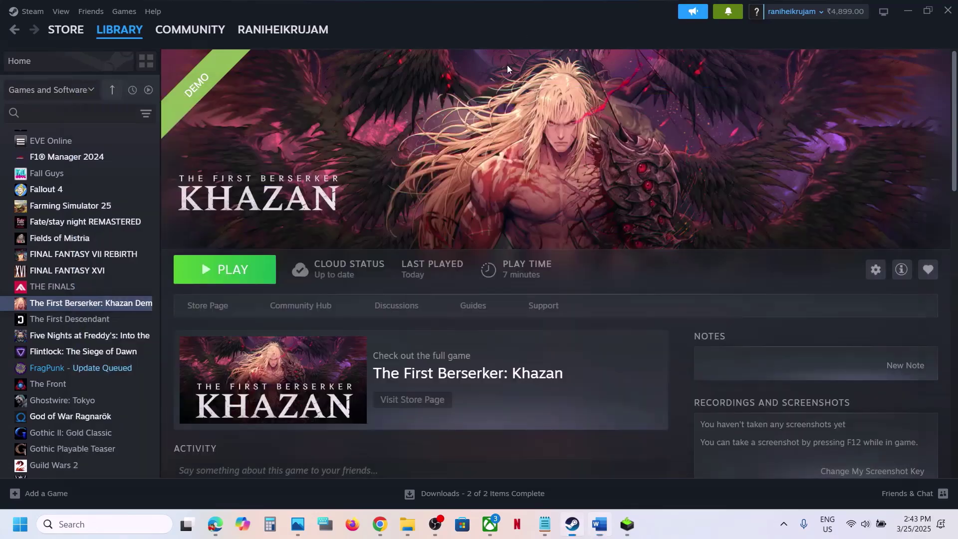
{"action": "right_click", "coordinate": [85, 304]}
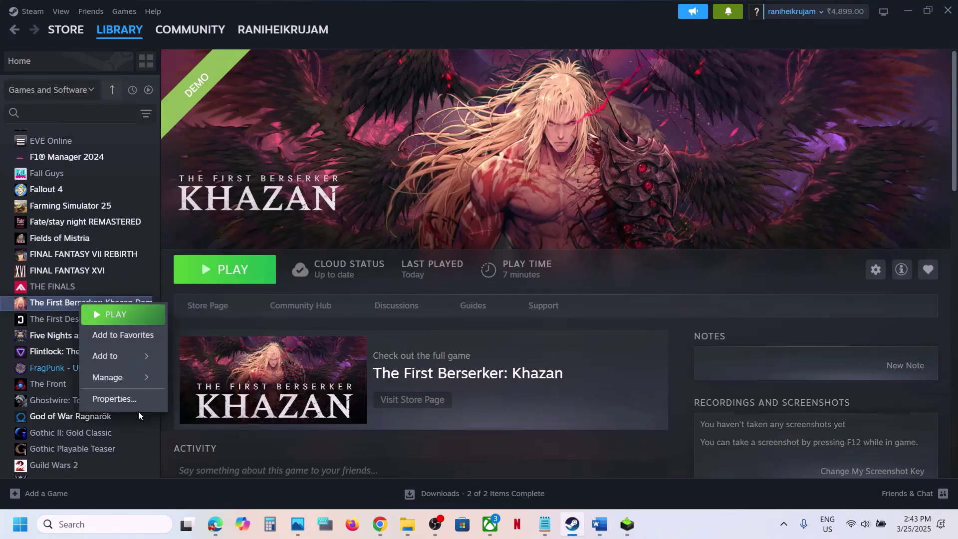
{"action": "left_click", "coordinate": [134, 407]}
{"action": "left_click", "coordinate": [364, 290]}
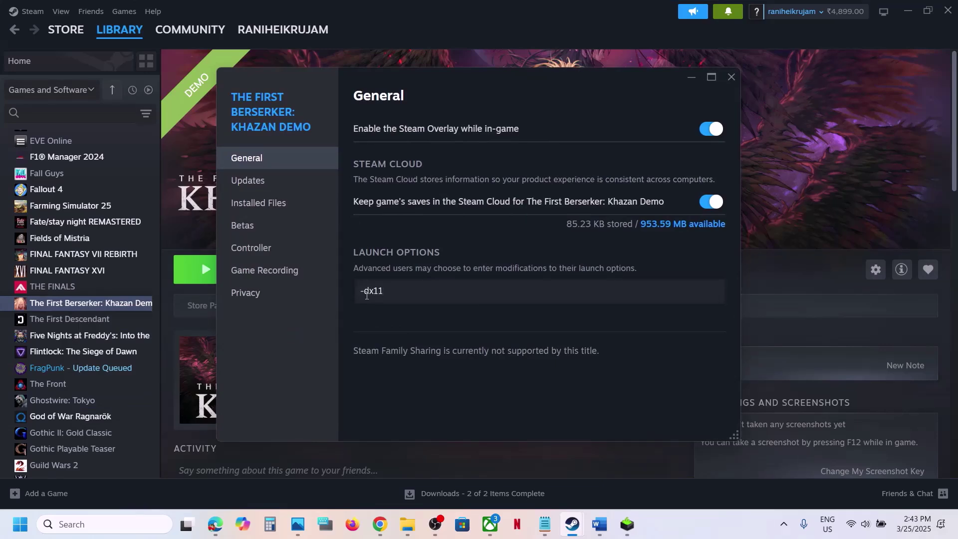
{"action": "left_click", "coordinate": [737, 70]}
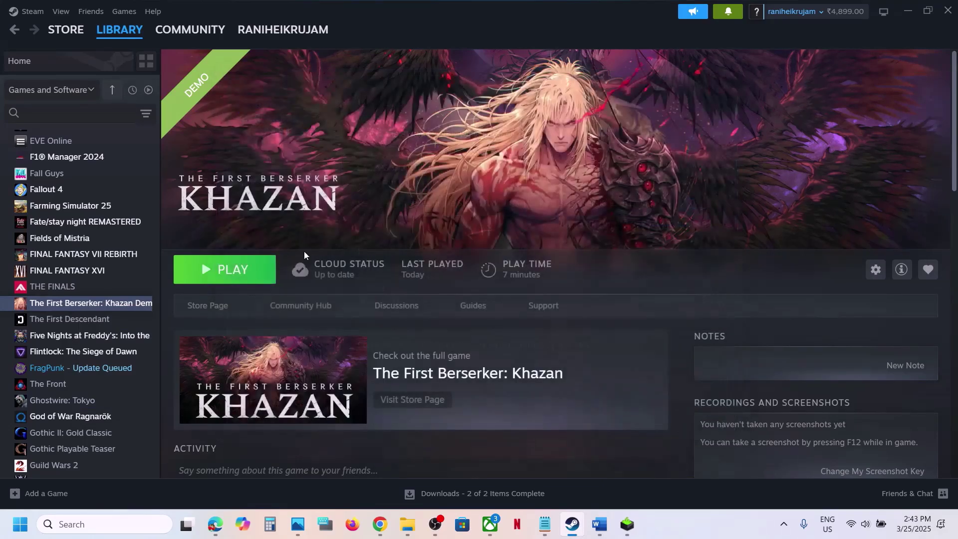
Step: Reopen the properties of The First Berserker: Khazan Demo, clear its launch options and close the window
{"action": "right_click", "coordinate": [129, 303]}
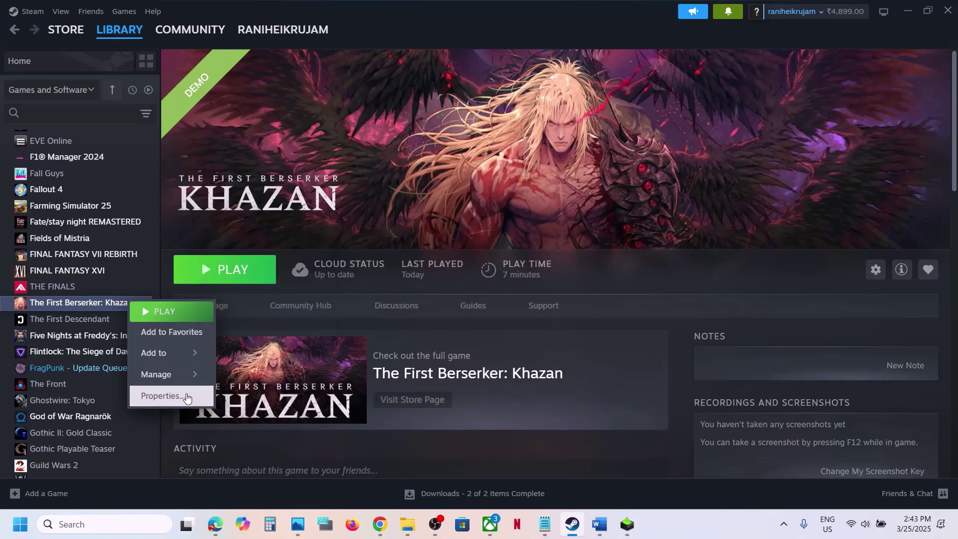
{"action": "left_click", "coordinate": [188, 396]}
{"action": "left_click", "coordinate": [404, 282]}
{"action": "key", "text": "ctrl+a"}
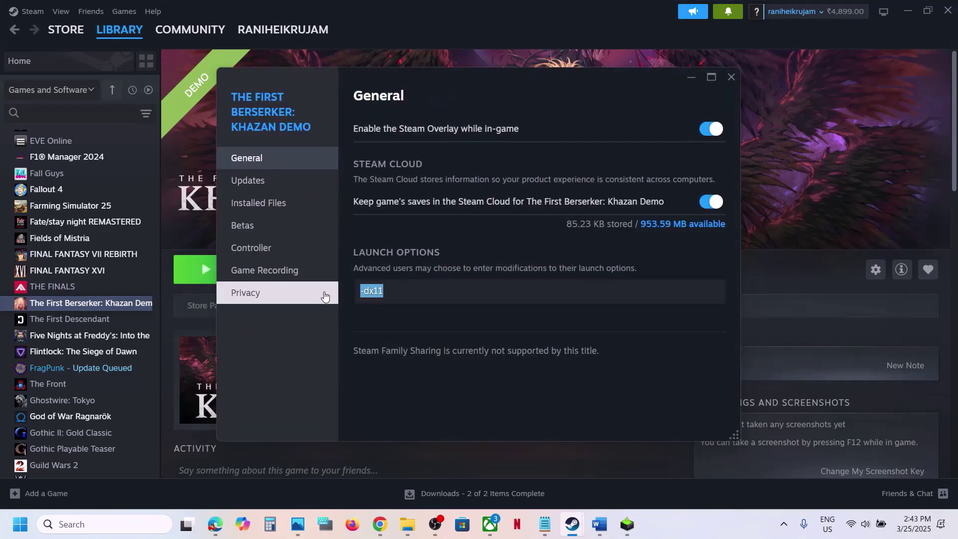
{"action": "type", "text": "-"}
{"action": "key", "text": "ctrl+a"}
{"action": "key", "text": "BackSpace"}
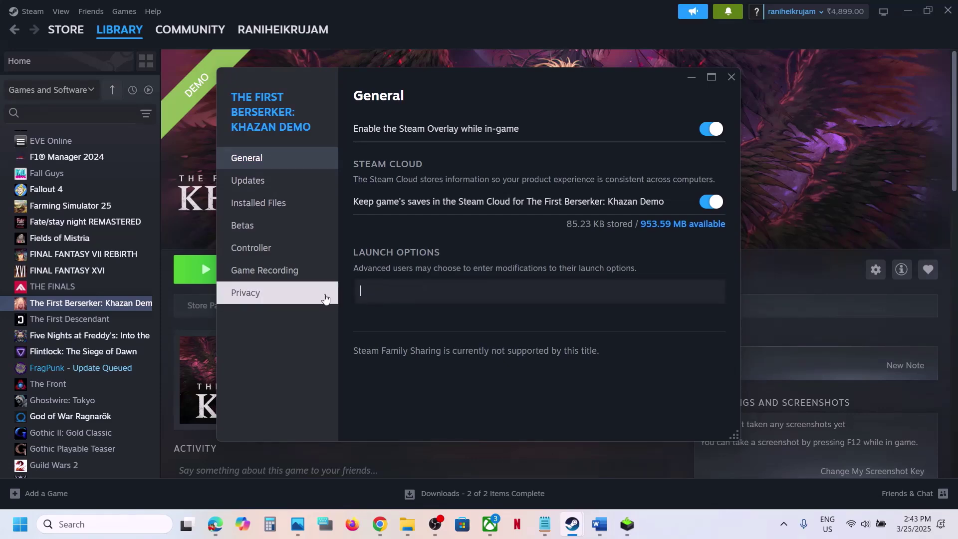
{"action": "left_click", "coordinate": [731, 77]}
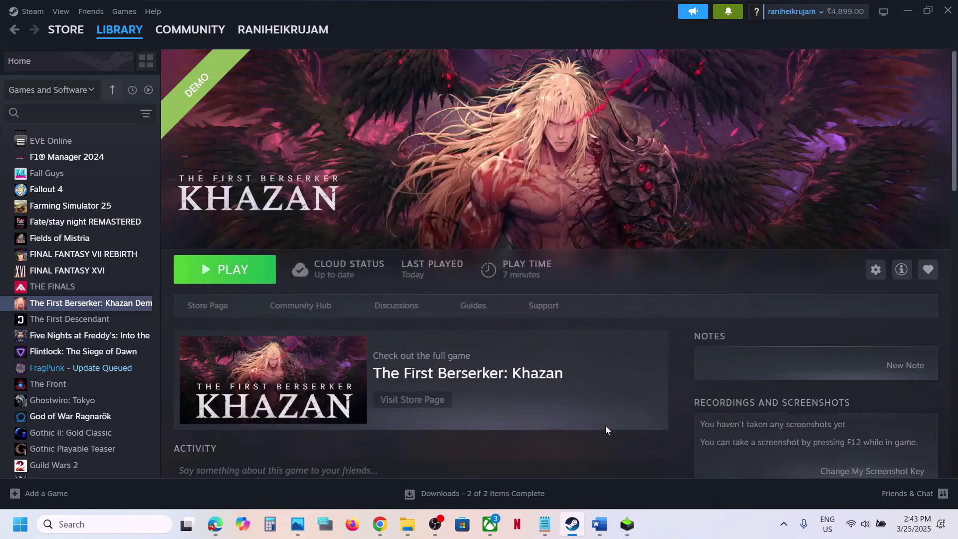
Step: Return to the Word notes and read the part of step 4 about selecting DirectX 11 in the game
{"action": "left_click", "coordinate": [608, 532]}
{"action": "left_click_drag", "start_coordinate": [743, 308], "coordinate": [639, 381]}
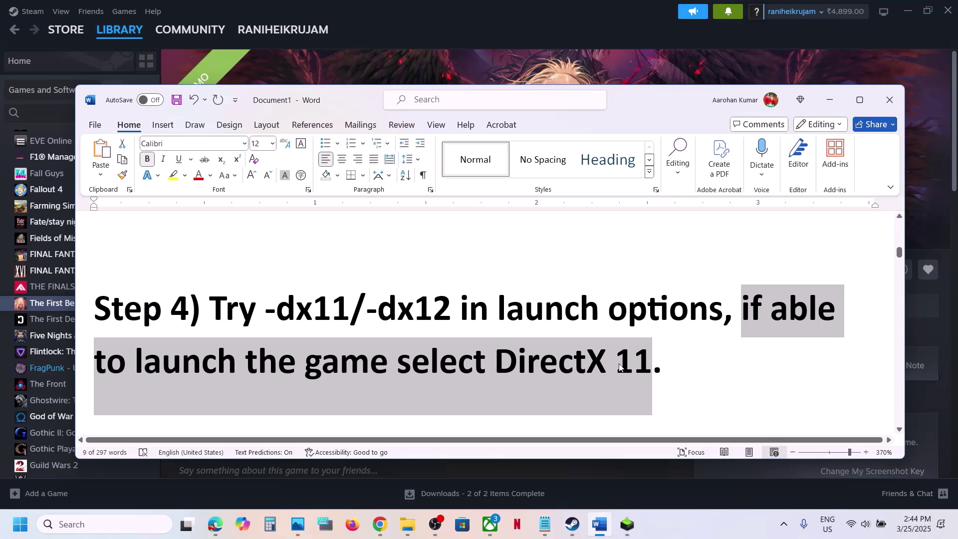
{"action": "left_click", "coordinate": [741, 469]}
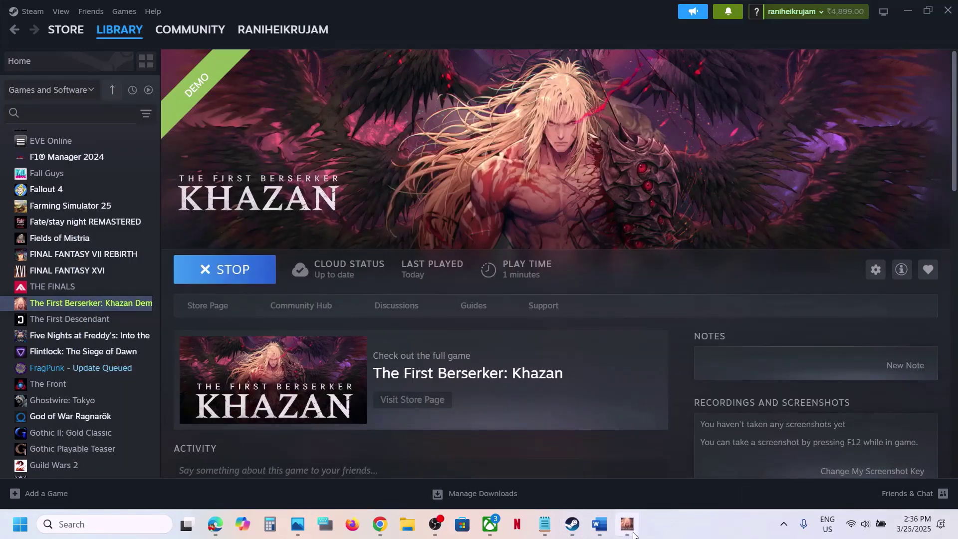
Step: Switch to the running game, set DirectX Version to DirectX 11 in its graphics settings, apply the change and acknowledge the restart notice
{"action": "left_click", "coordinate": [632, 534]}
{"action": "key", "text": "Escape"}
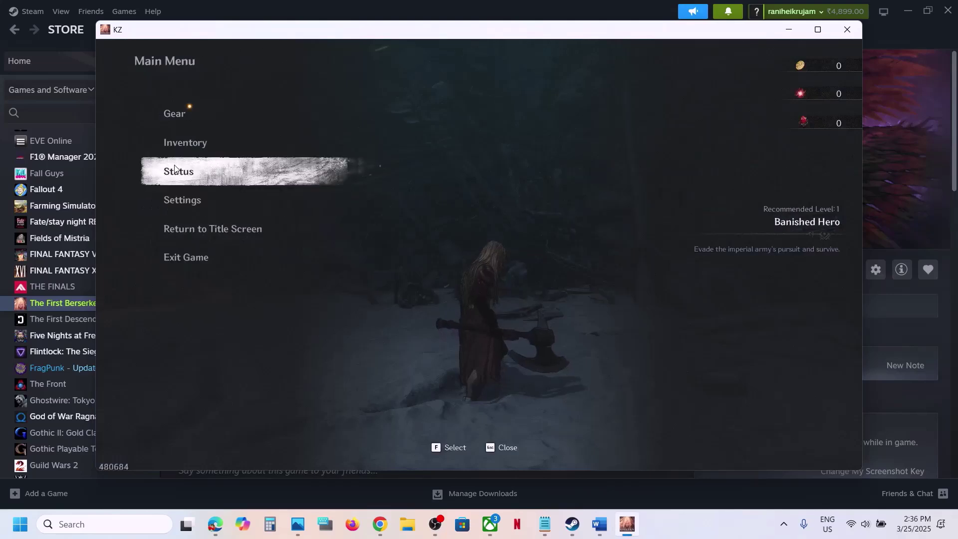
{"action": "left_click", "coordinate": [180, 199]}
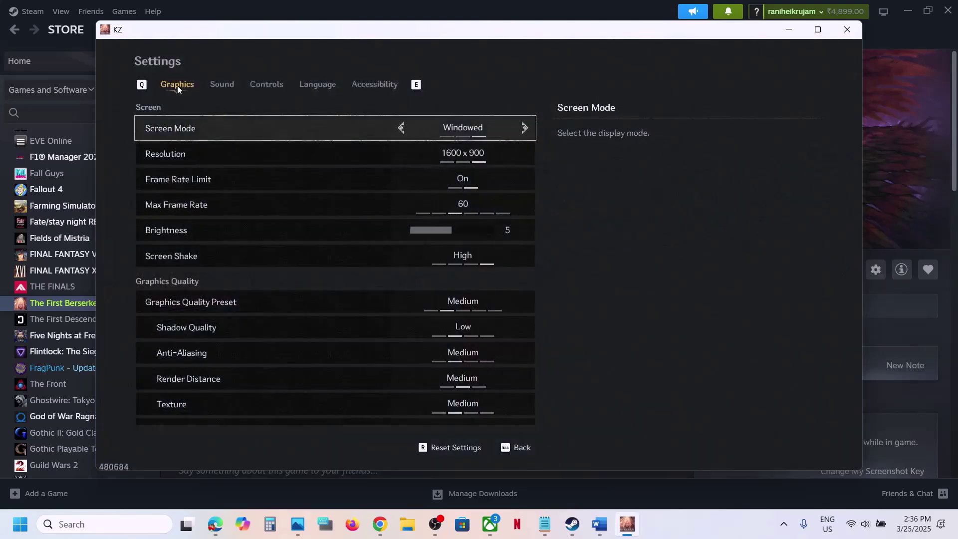
{"action": "scroll", "coordinate": [391, 285], "scroll_direction": "down", "scroll_amount": 5}
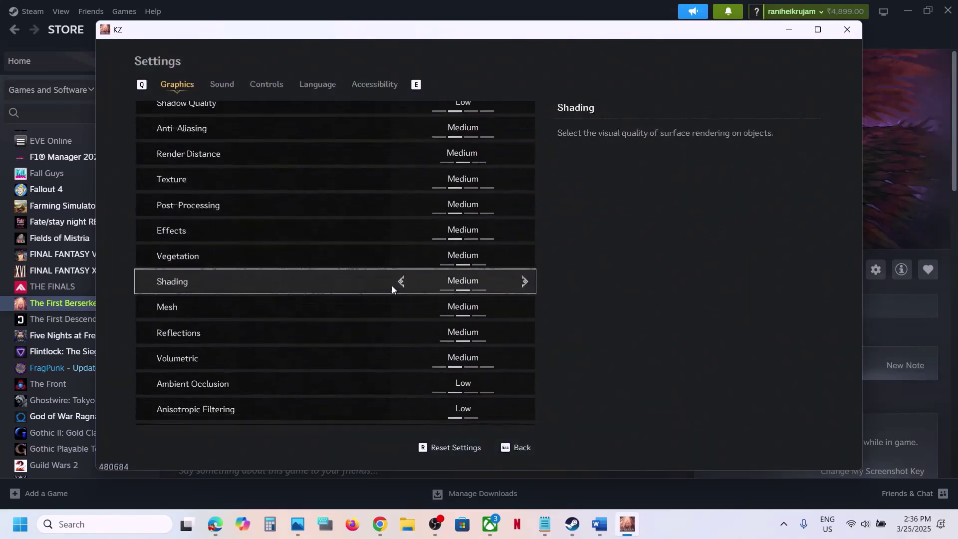
{"action": "scroll", "coordinate": [392, 285], "scroll_direction": "down", "scroll_amount": 5}
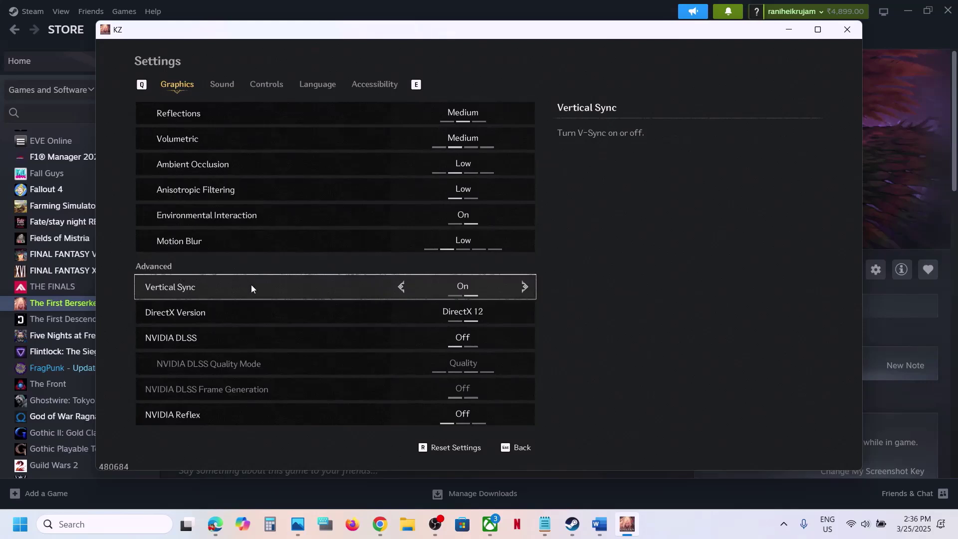
{"action": "scroll", "coordinate": [257, 302], "scroll_direction": "down", "scroll_amount": 1}
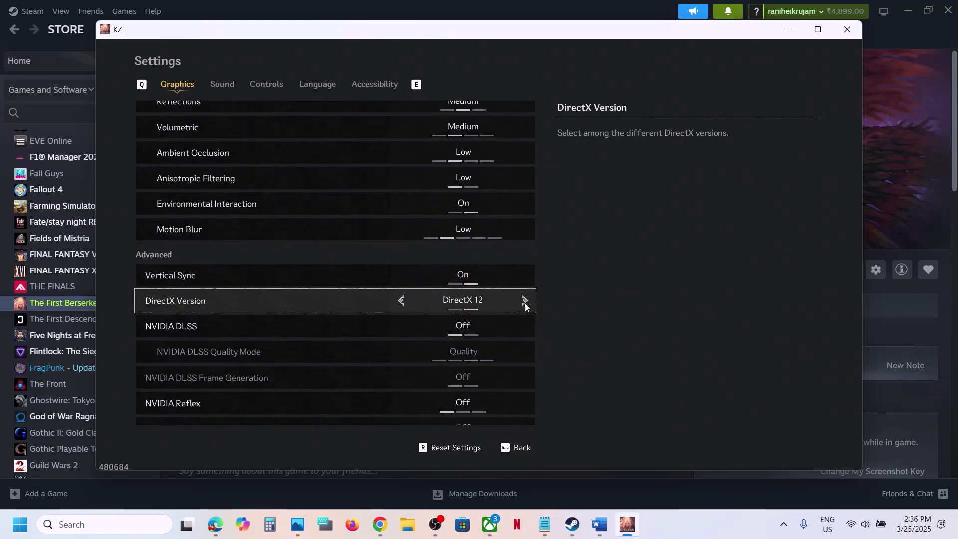
{"action": "left_click", "coordinate": [402, 300]}
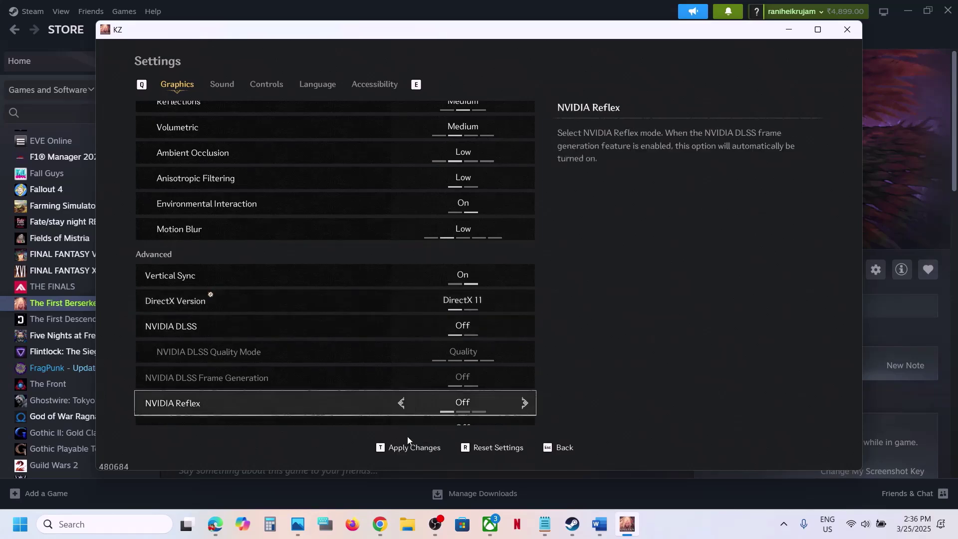
{"action": "left_click", "coordinate": [399, 447]}
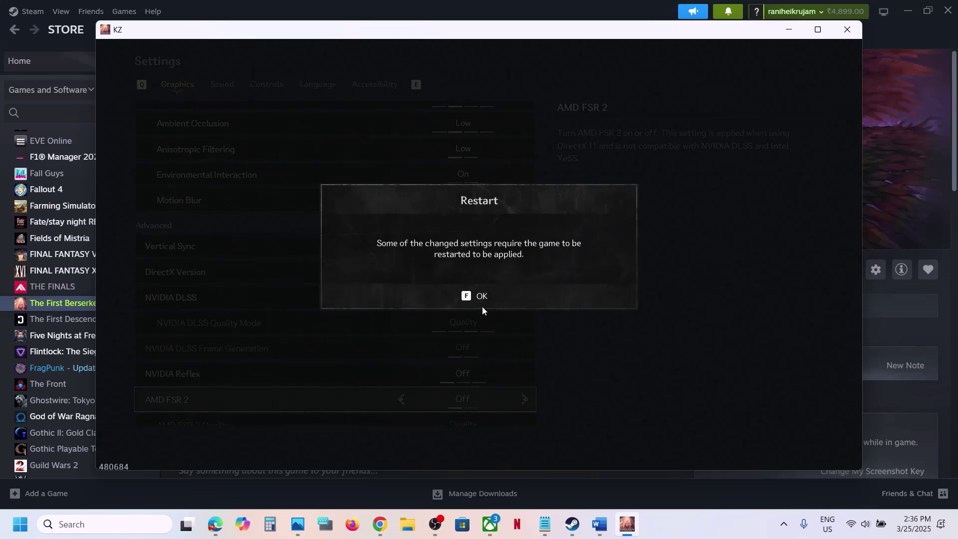
{"action": "left_click", "coordinate": [481, 307]}
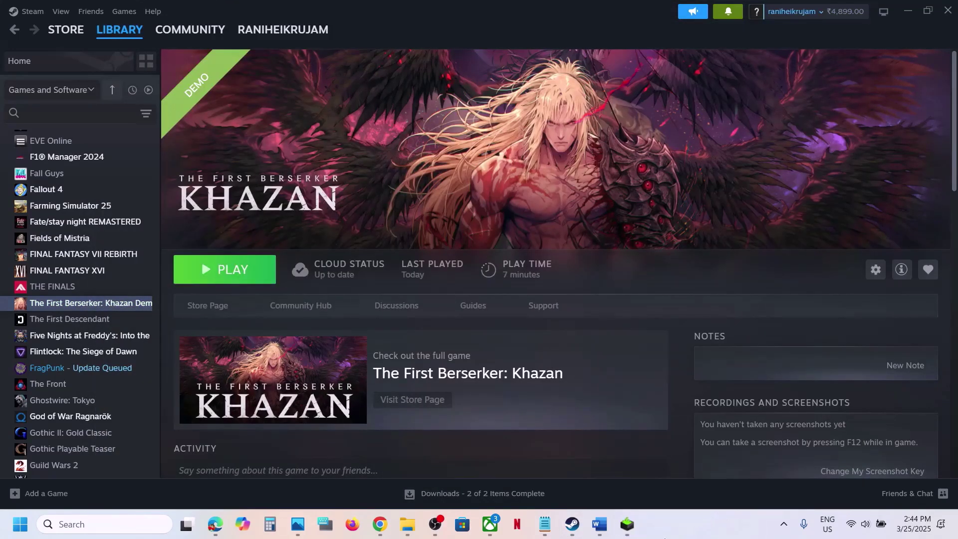
Step: Switch to the Word notes and read step 5 on running the game as administrator and in compatibility mode
{"action": "left_click", "coordinate": [599, 524]}
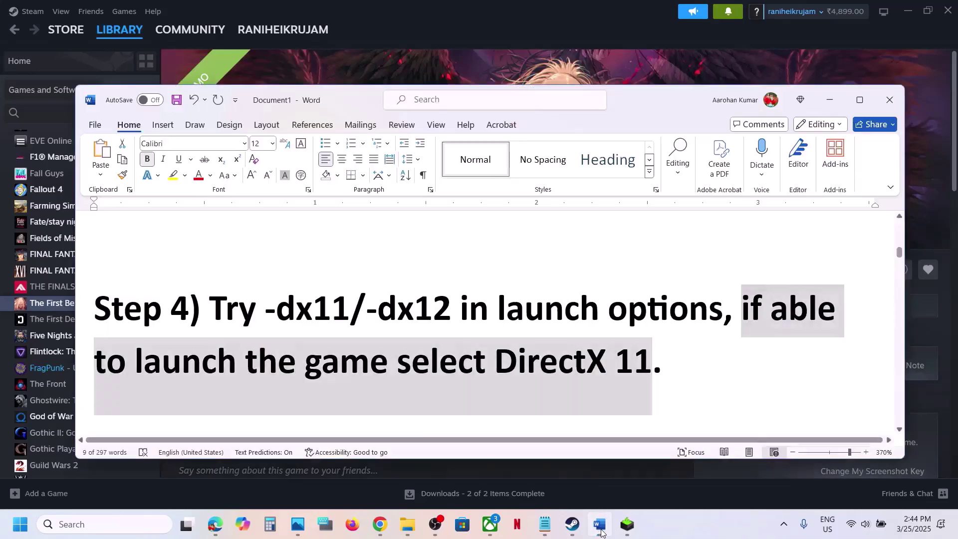
{"action": "scroll", "coordinate": [399, 371], "scroll_direction": "down", "scroll_amount": 5}
{"action": "scroll", "coordinate": [398, 372], "scroll_direction": "down", "scroll_amount": 2}
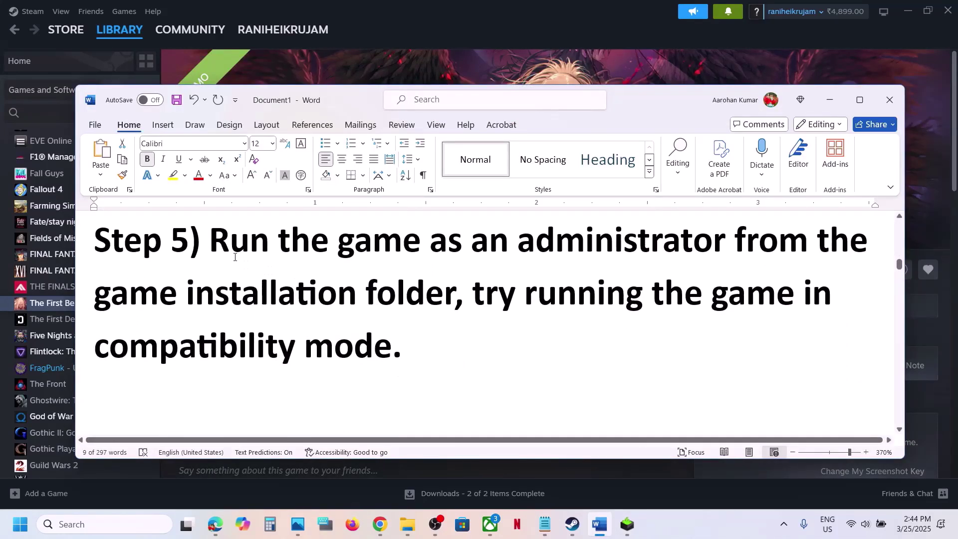
{"action": "left_click_drag", "start_coordinate": [218, 244], "coordinate": [455, 294]}
Step: Switch to Steam, browse the local files of The First Berserker: Khazan Demo and open its BBQ\Binaries\Win64 folder
{"action": "left_click", "coordinate": [441, 45]}
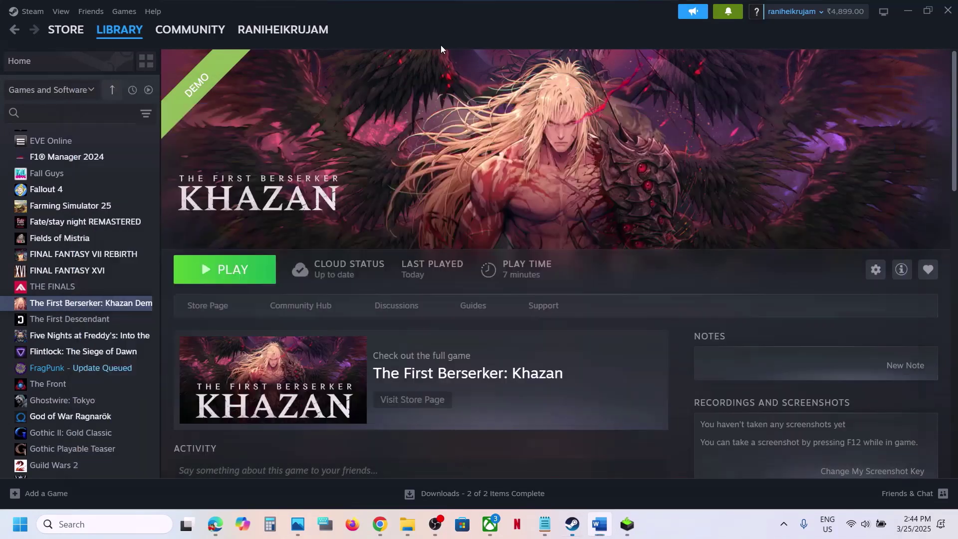
{"action": "right_click", "coordinate": [80, 303]}
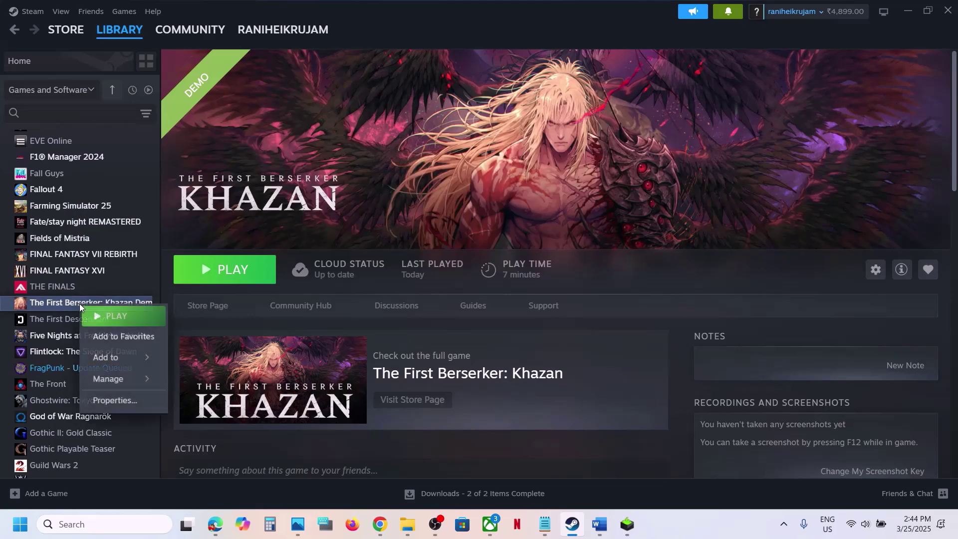
{"action": "mouse_move", "coordinate": [142, 382]}
{"action": "left_click", "coordinate": [243, 279]}
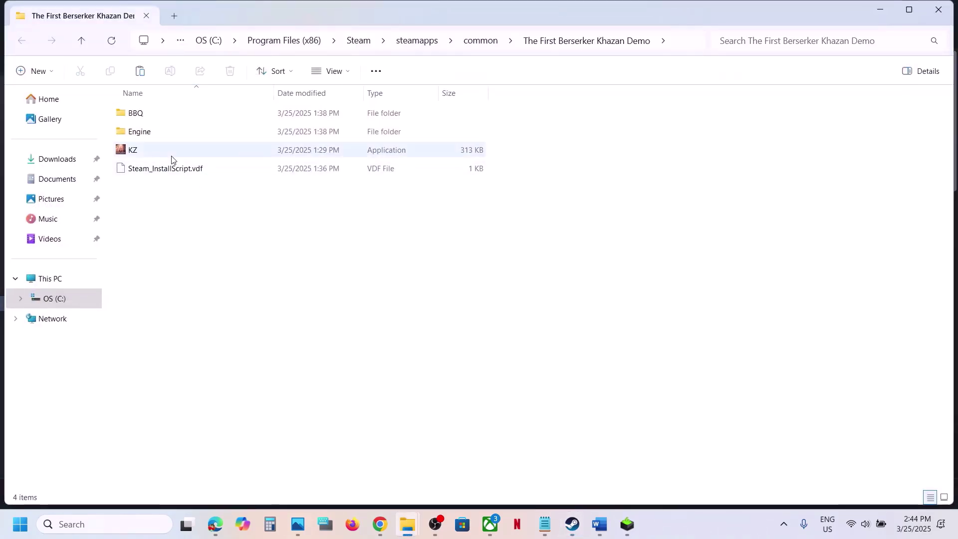
{"action": "double_click", "coordinate": [150, 117]}
{"action": "double_click", "coordinate": [154, 118]}
{"action": "double_click", "coordinate": [154, 118]}
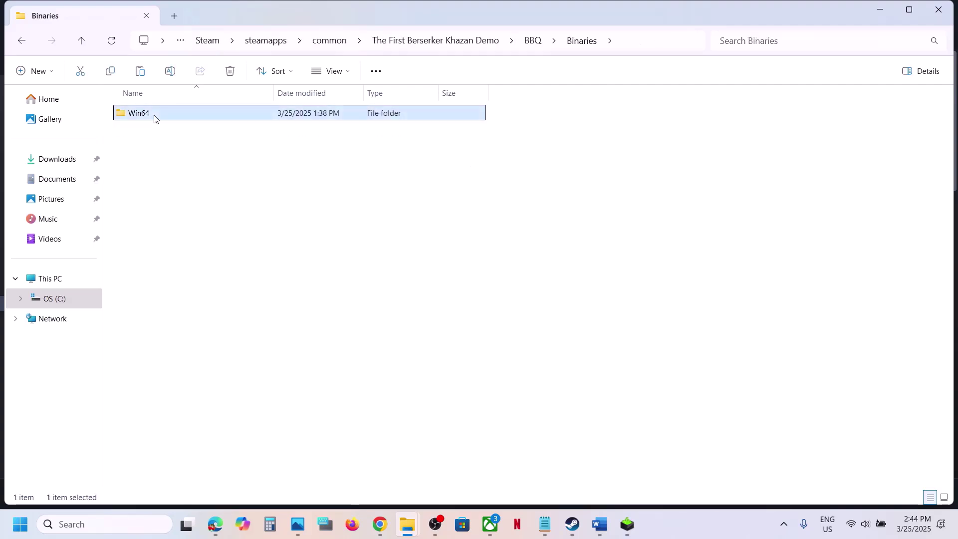
Step: Set BBQ-Win64-Shipping to run as an administrator in its compatibility properties and save the change
{"action": "left_click", "coordinate": [174, 132]}
{"action": "right_click", "coordinate": [175, 134]}
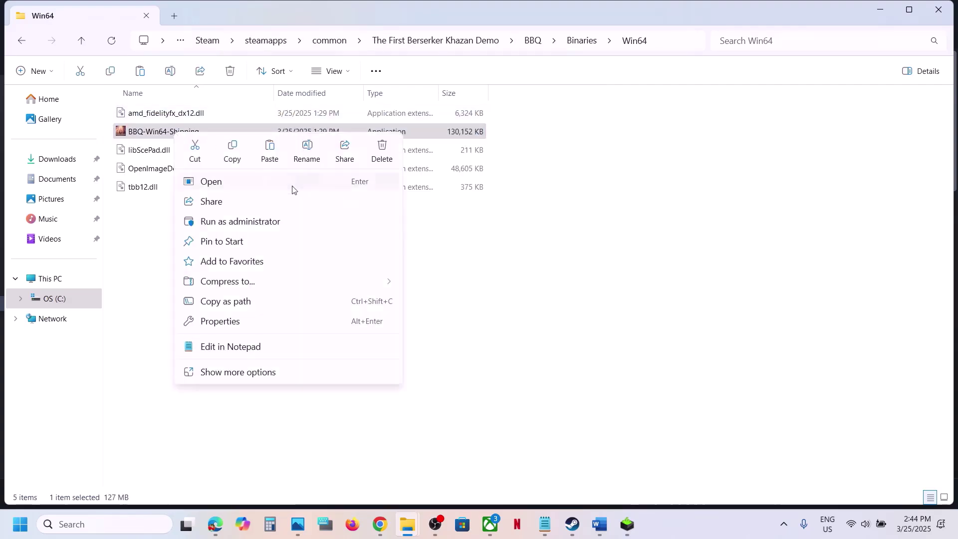
{"action": "left_click", "coordinate": [236, 324]}
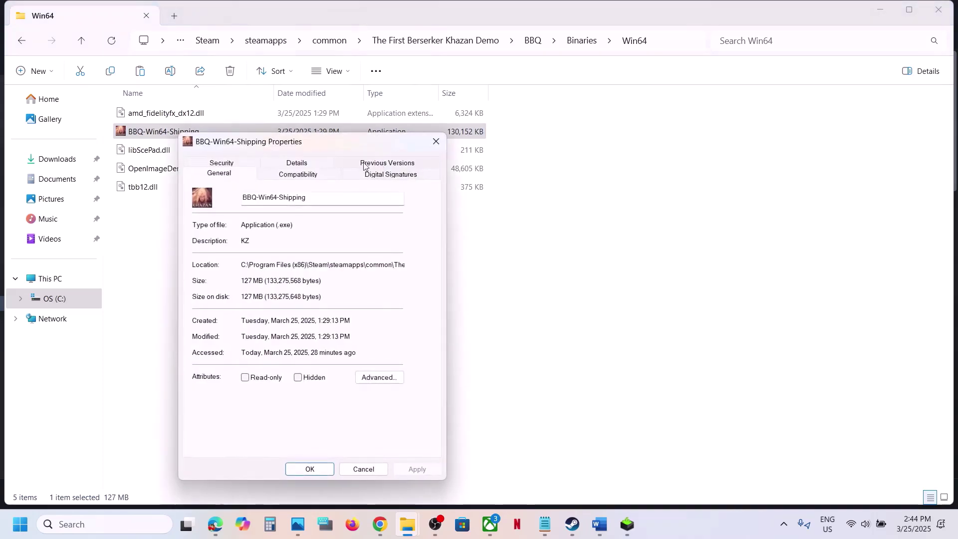
{"action": "left_click", "coordinate": [300, 175]}
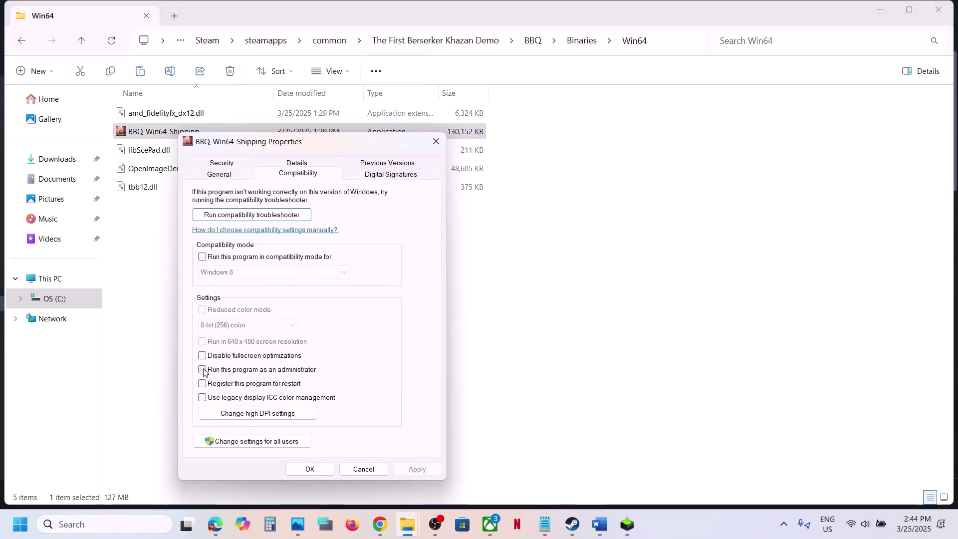
{"action": "left_click", "coordinate": [429, 471]}
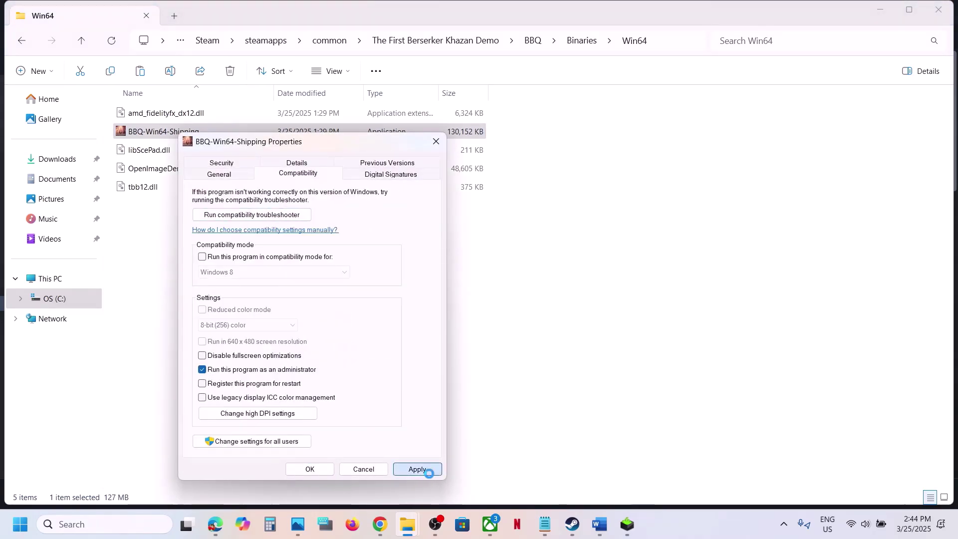
{"action": "left_click", "coordinate": [320, 472]}
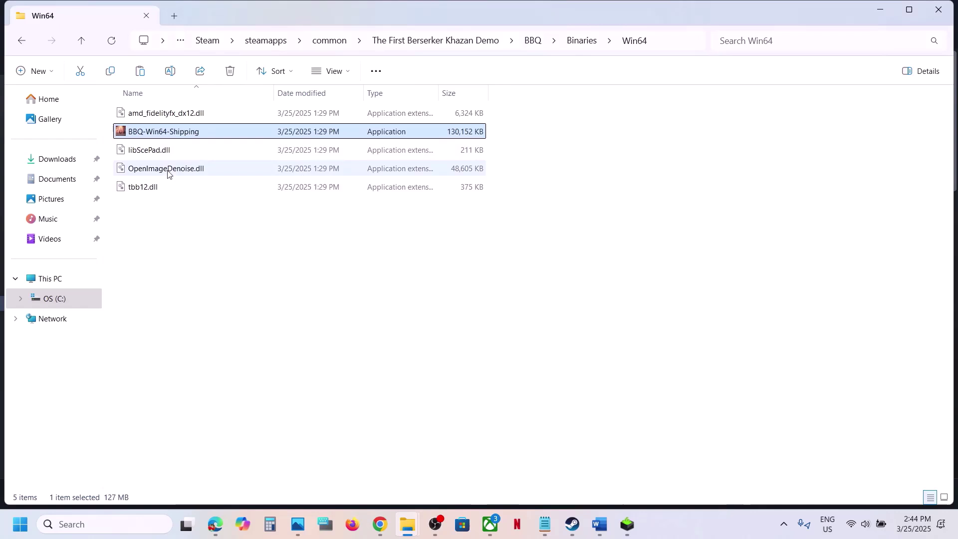
Step: Enable compatibility mode for Windows 8 on BBQ-Win64-Shipping and save the change
{"action": "right_click", "coordinate": [165, 134]}
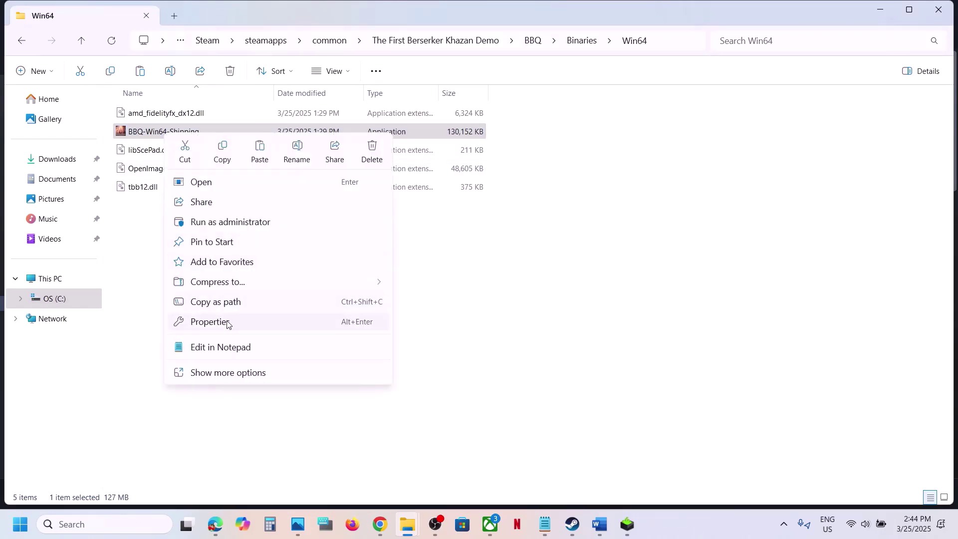
{"action": "left_click", "coordinate": [256, 322]}
{"action": "left_click", "coordinate": [283, 176]}
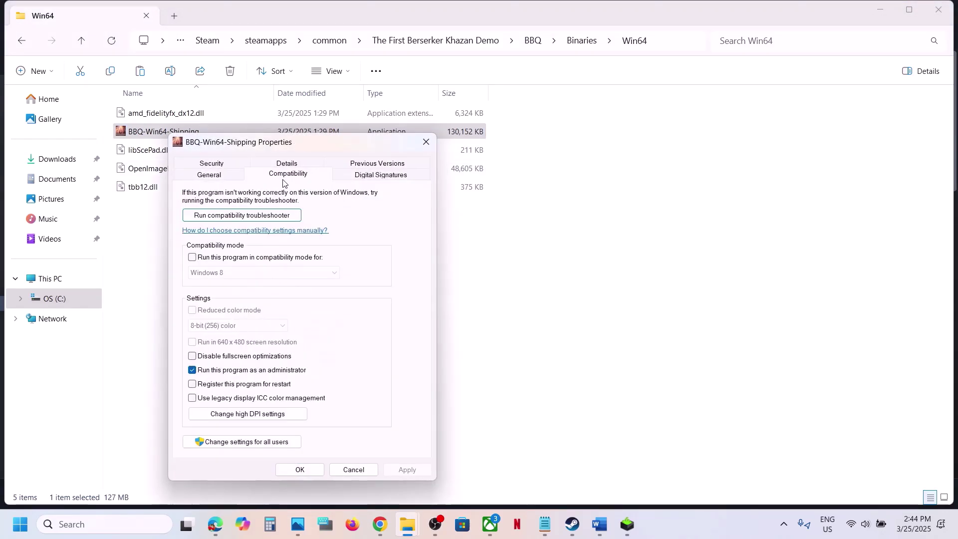
{"action": "left_click", "coordinate": [192, 257]}
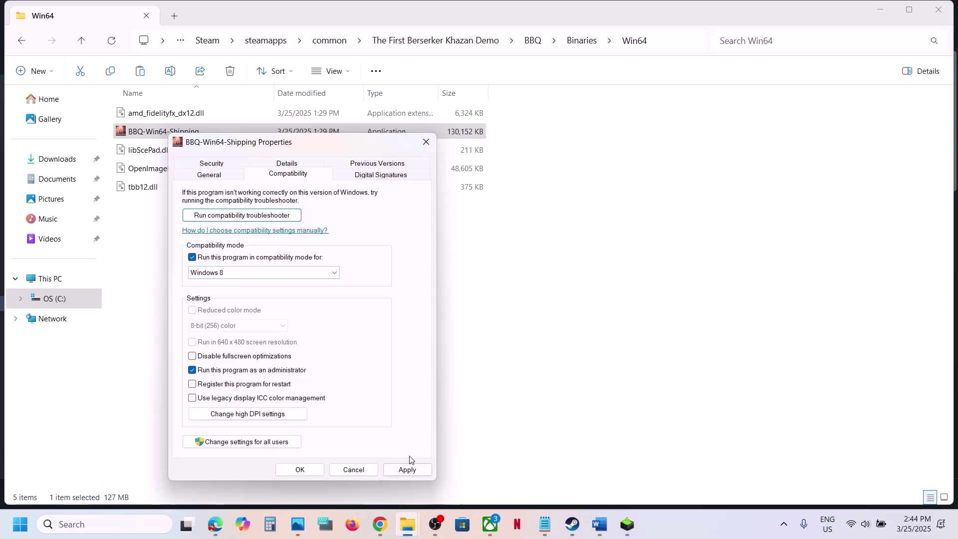
{"action": "left_click", "coordinate": [405, 470]}
{"action": "left_click", "coordinate": [304, 470]}
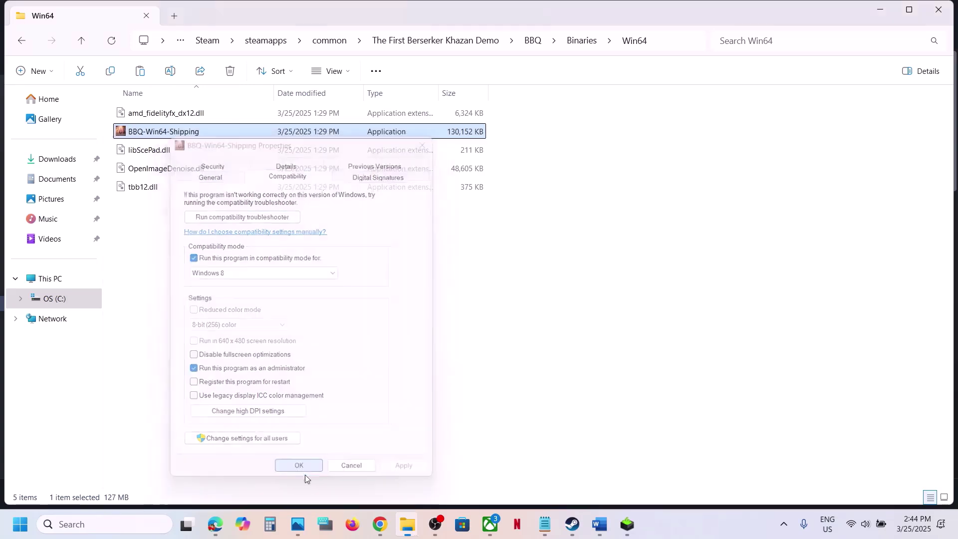
Step: Change the compatibility mode of BBQ-Win64-Shipping to Windows 7, disable fullscreen optimizations and save the settings
{"action": "right_click", "coordinate": [161, 135]}
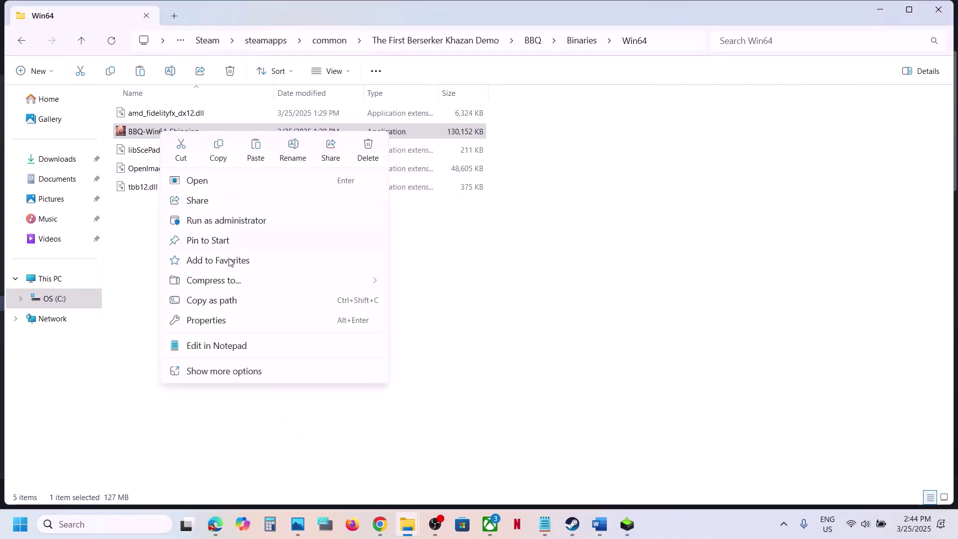
{"action": "left_click", "coordinate": [211, 321]}
{"action": "left_click", "coordinate": [283, 172]}
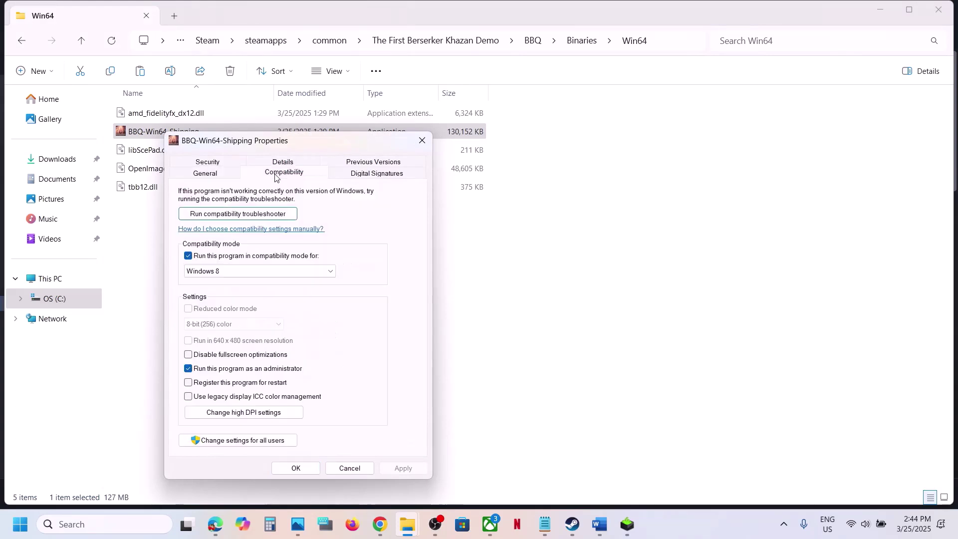
{"action": "left_click", "coordinate": [219, 271]}
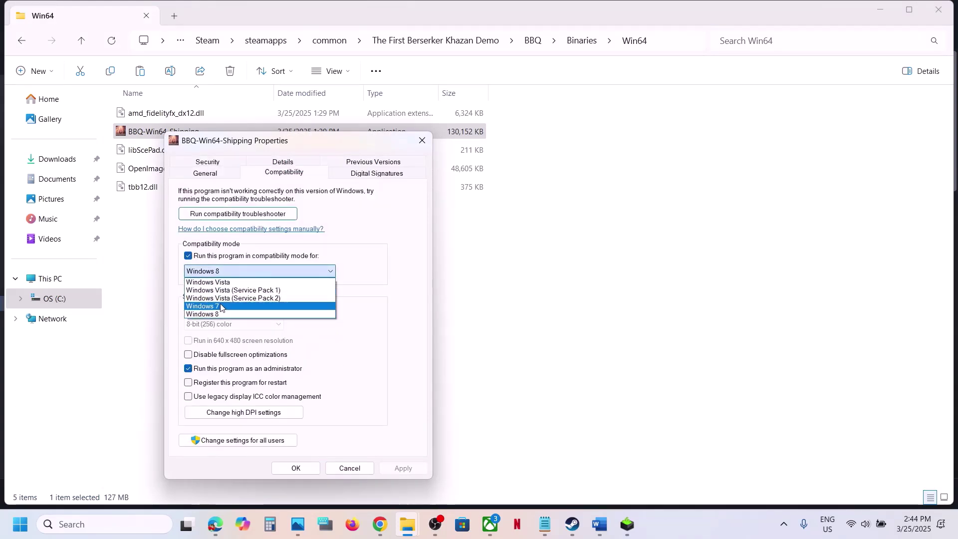
{"action": "left_click", "coordinate": [221, 306]}
{"action": "left_click", "coordinate": [400, 467]}
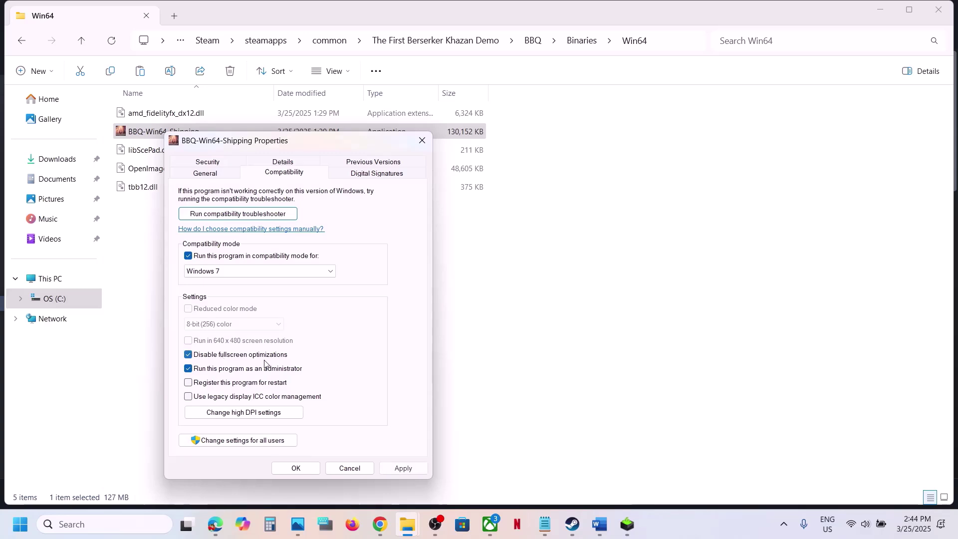
{"action": "left_click", "coordinate": [395, 468]}
{"action": "left_click", "coordinate": [296, 468]}
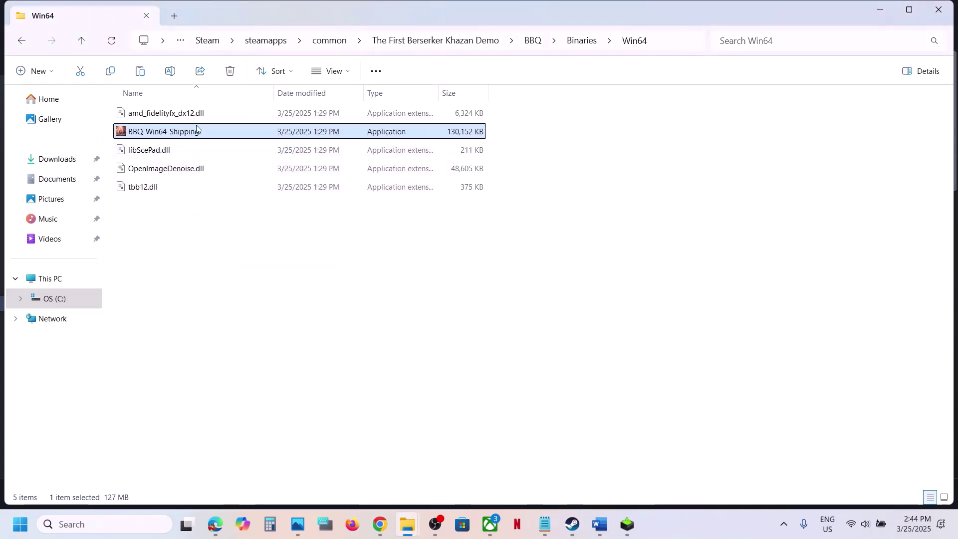
Step: Turn off compatibility mode, disabled fullscreen optimizations and running as administrator for BBQ-Win64-Shipping, and save the properties
{"action": "right_click", "coordinate": [173, 136]}
{"action": "left_click", "coordinate": [250, 322]}
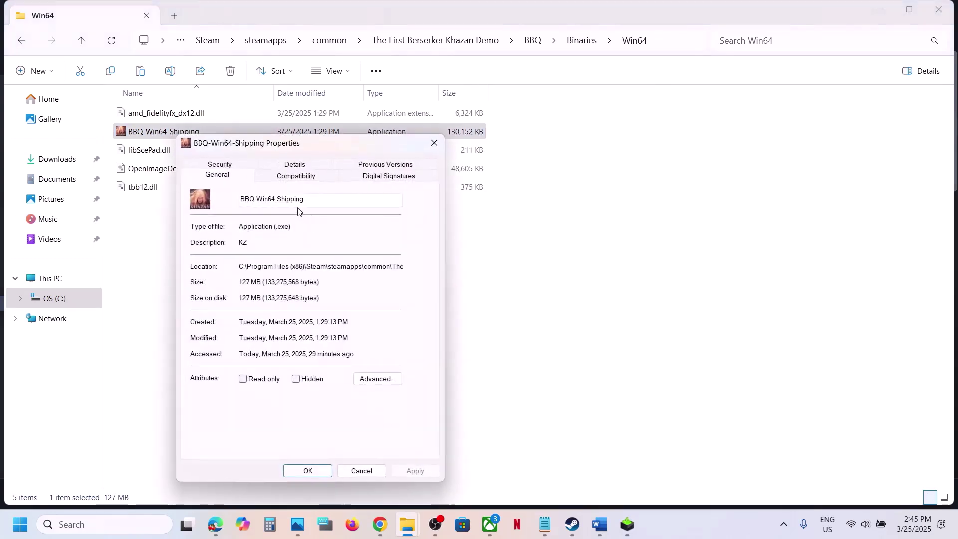
{"action": "left_click", "coordinate": [280, 182]}
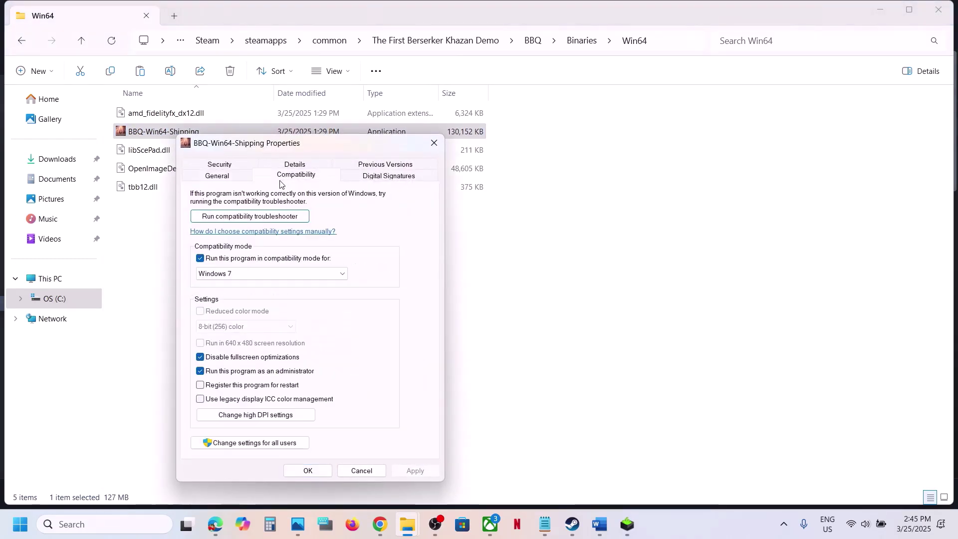
{"action": "left_click", "coordinate": [200, 258]}
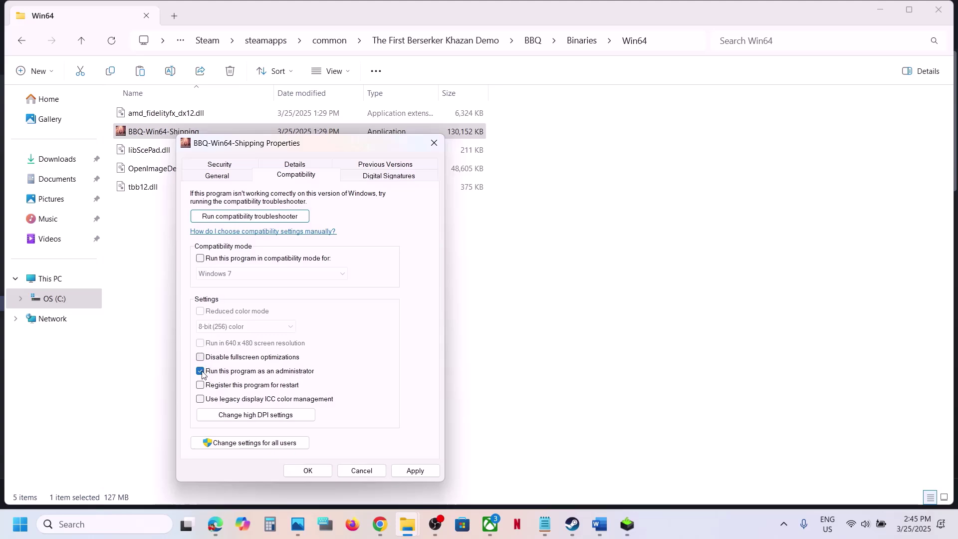
{"action": "left_click", "coordinate": [405, 469]}
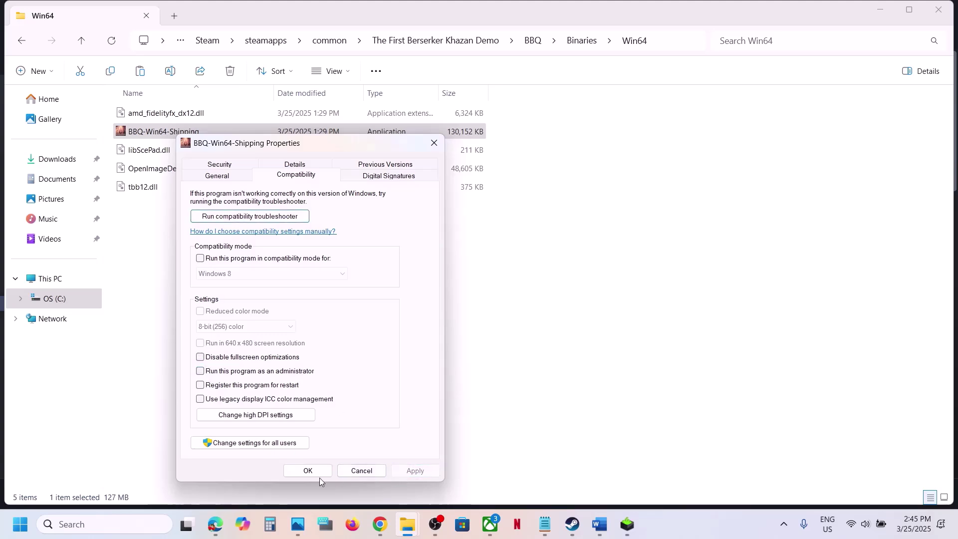
{"action": "left_click", "coordinate": [319, 471]}
Step: Read step 6 in the Word notes, view the option to verify the Khazan Demo's files in its Steam properties, and close the window
{"action": "left_click", "coordinate": [598, 525]}
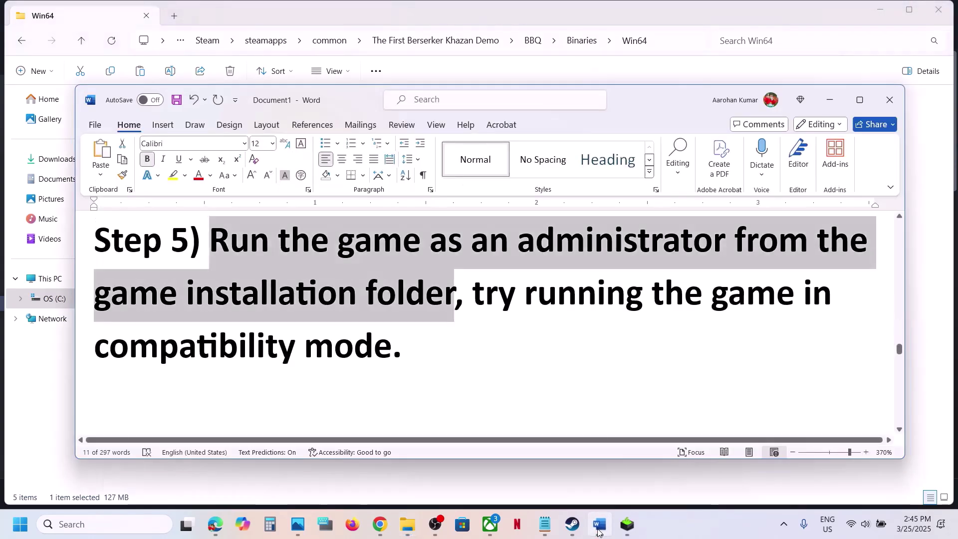
{"action": "scroll", "coordinate": [471, 409], "scroll_direction": "down", "scroll_amount": 6}
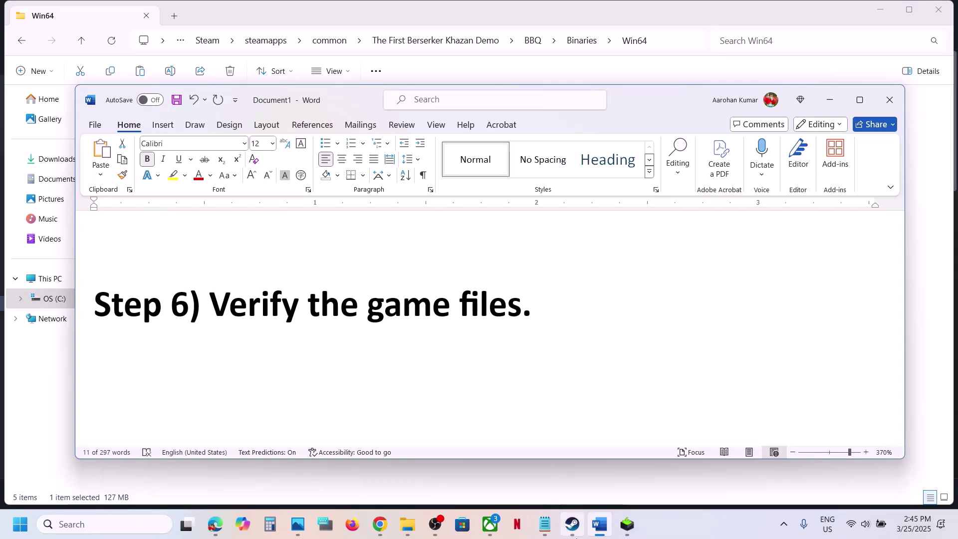
{"action": "left_click", "coordinate": [574, 530]}
{"action": "right_click", "coordinate": [148, 303]}
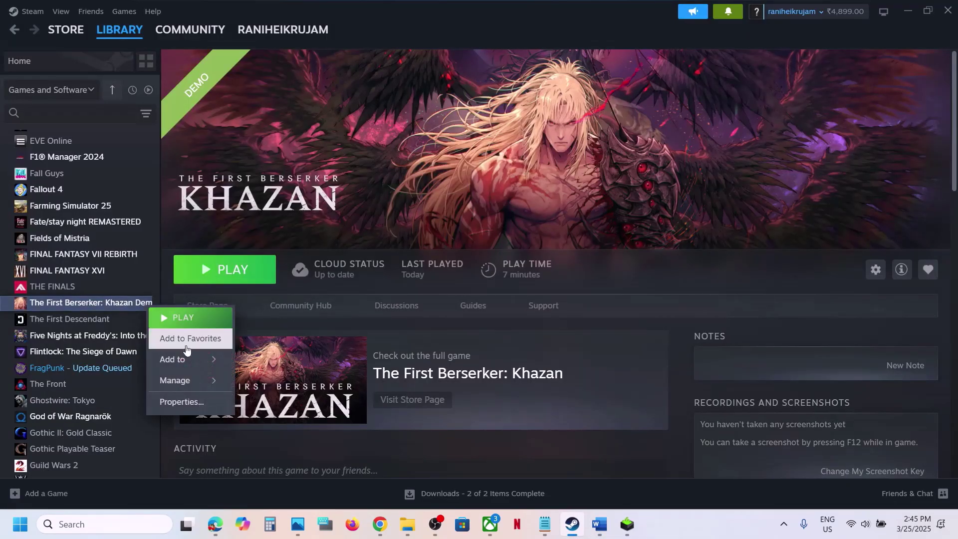
{"action": "left_click", "coordinate": [194, 402]}
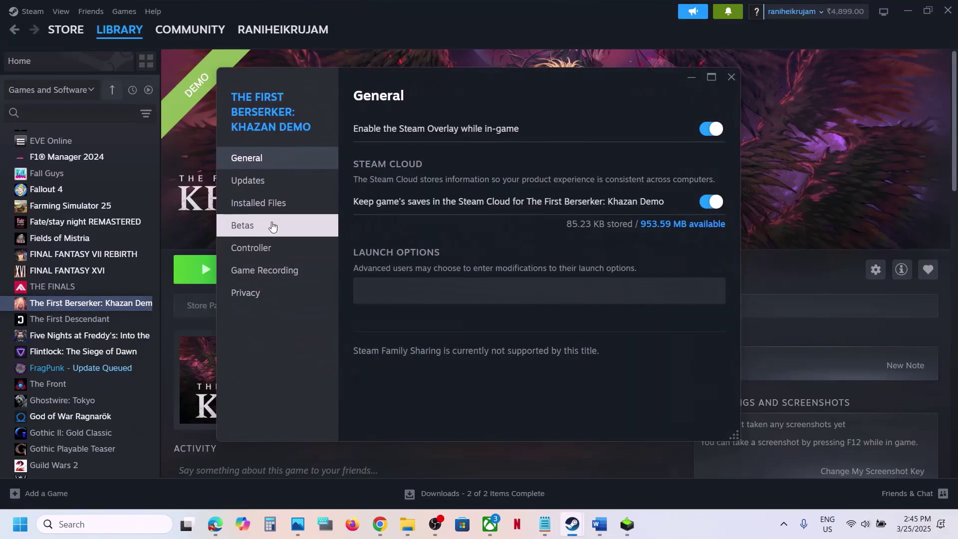
{"action": "left_click", "coordinate": [265, 203]}
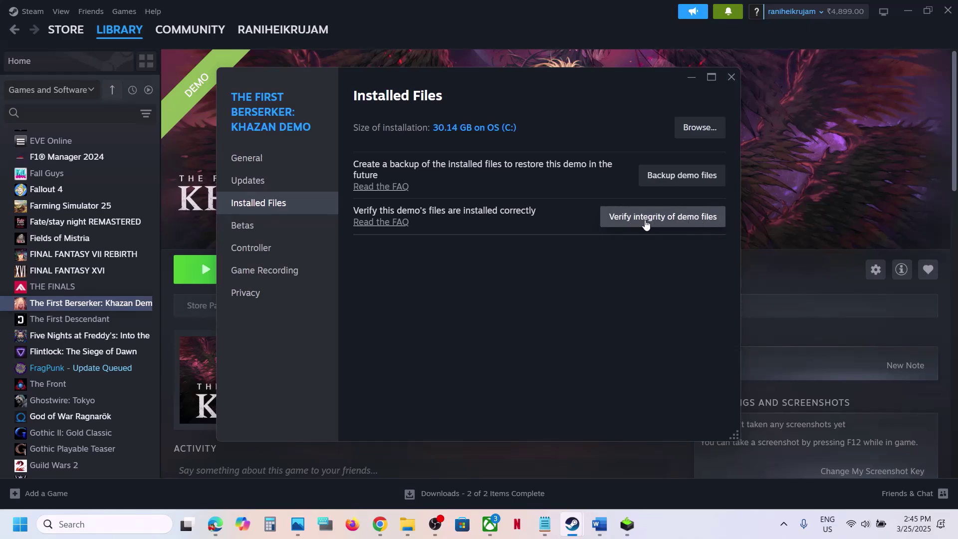
{"action": "left_click", "coordinate": [731, 76]}
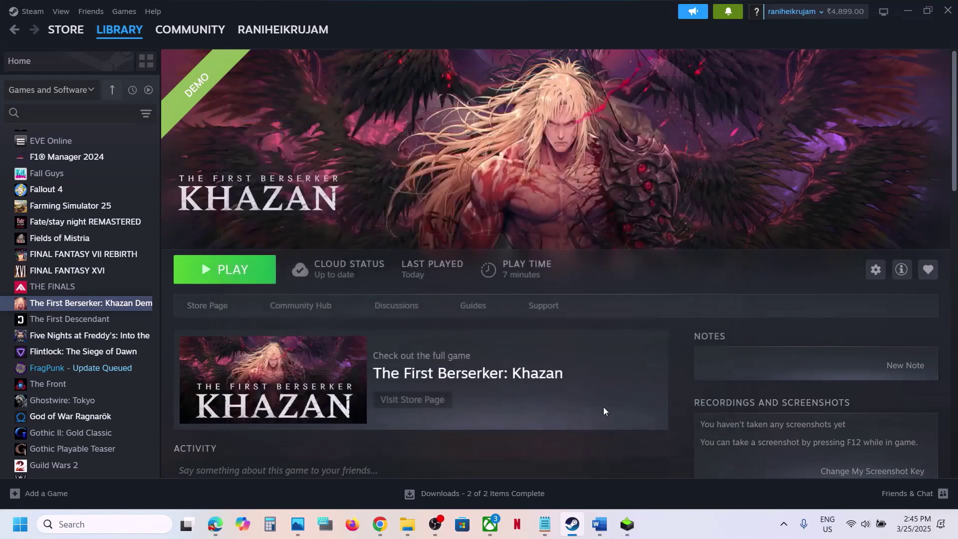
Step: Switch to the Word notes and read step 7 on allowing the game exe through the antivirus program, Windows Security and Firewall
{"action": "left_click", "coordinate": [599, 523]}
{"action": "scroll", "coordinate": [395, 385], "scroll_direction": "down", "scroll_amount": 3}
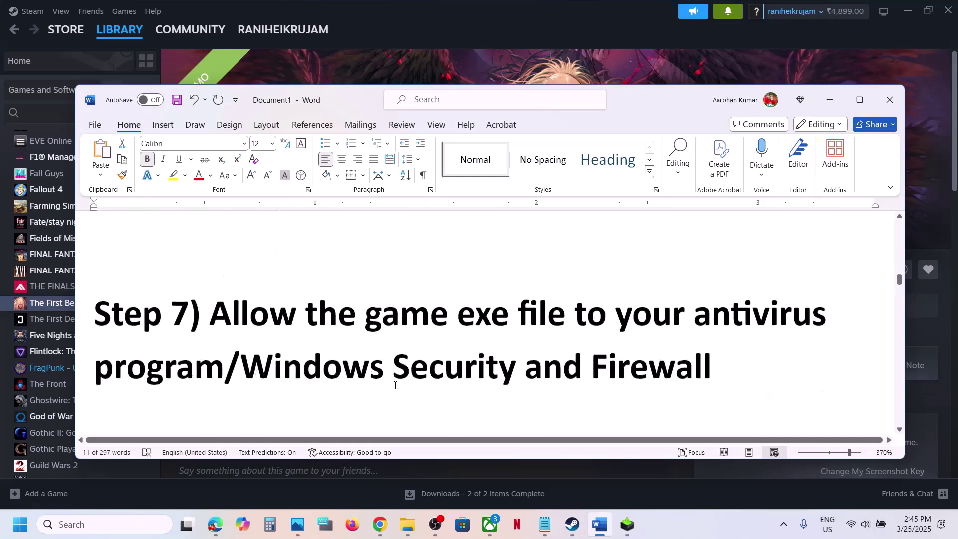
{"action": "left_click_drag", "start_coordinate": [216, 304], "coordinate": [239, 350]}
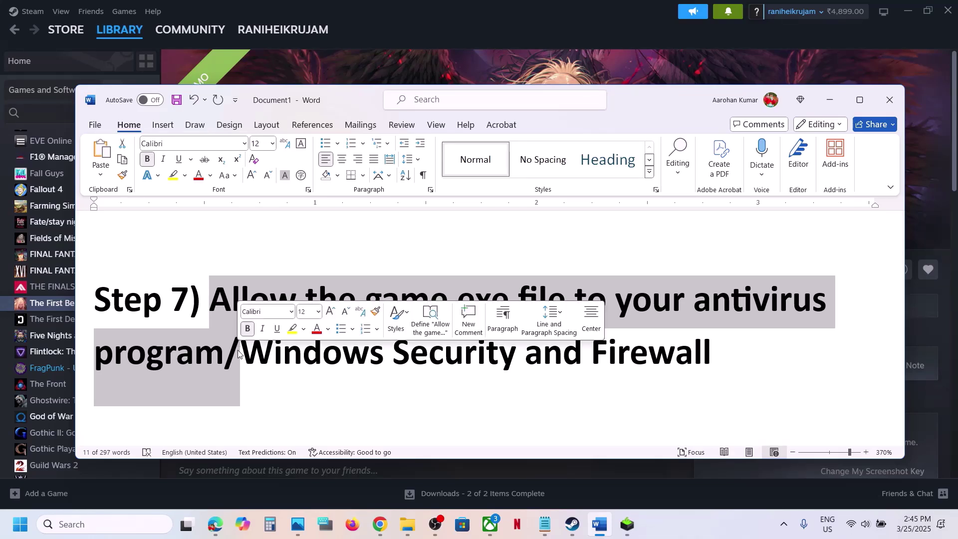
{"action": "double_click", "coordinate": [244, 356]}
{"action": "left_click", "coordinate": [572, 355], "text": "shift"}
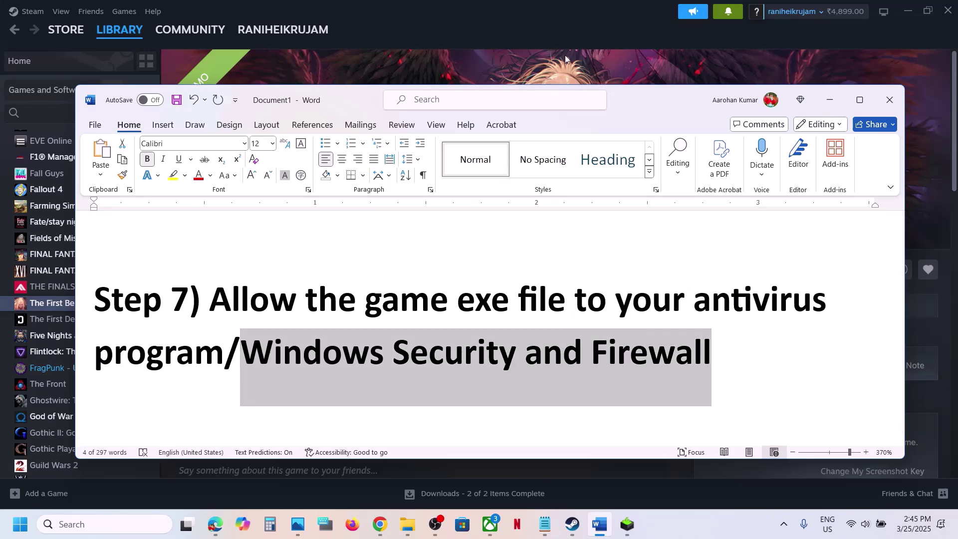
Step: Open Virus & threat protection in Windows Security from the Windows privacy and security settings
{"action": "key", "text": "super+Down"}
{"action": "key", "text": "super+i"}
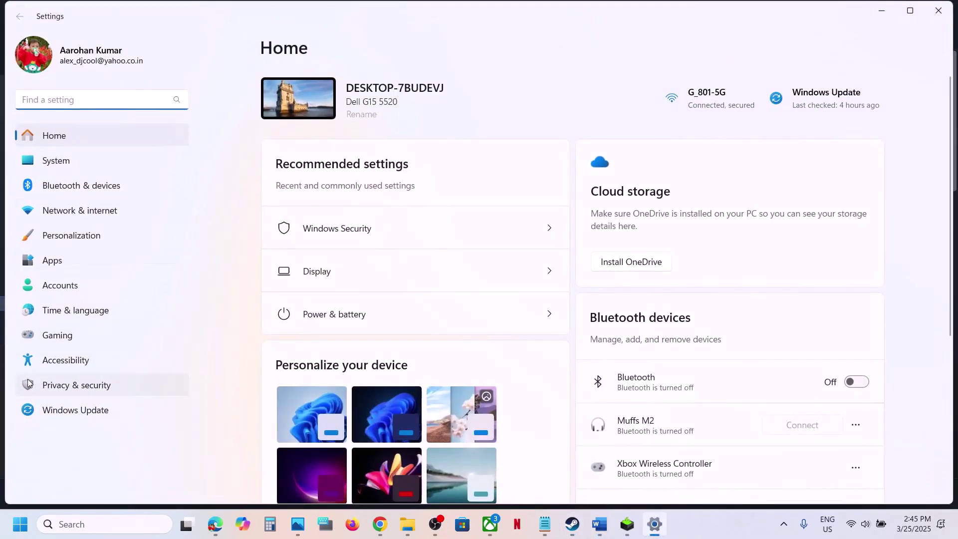
{"action": "left_click", "coordinate": [39, 385]}
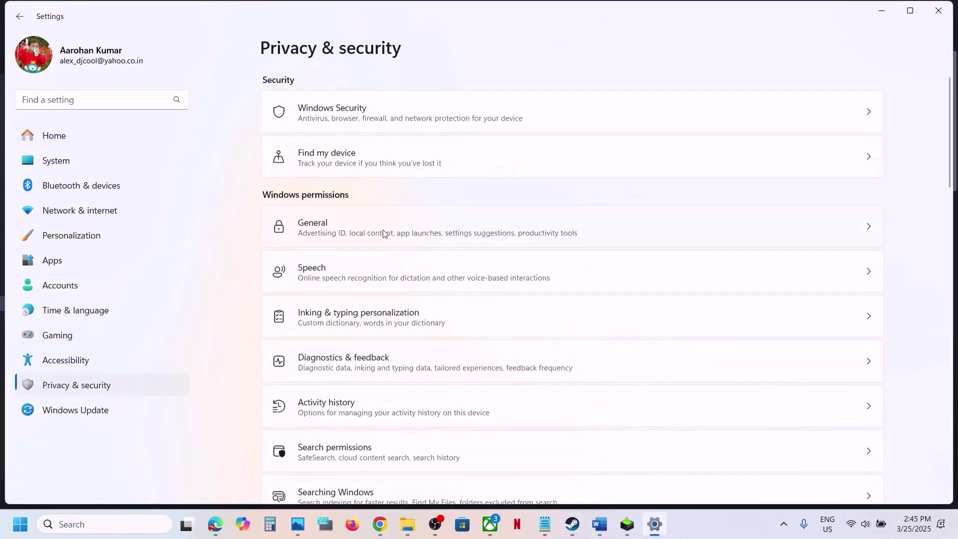
{"action": "left_click", "coordinate": [334, 119]}
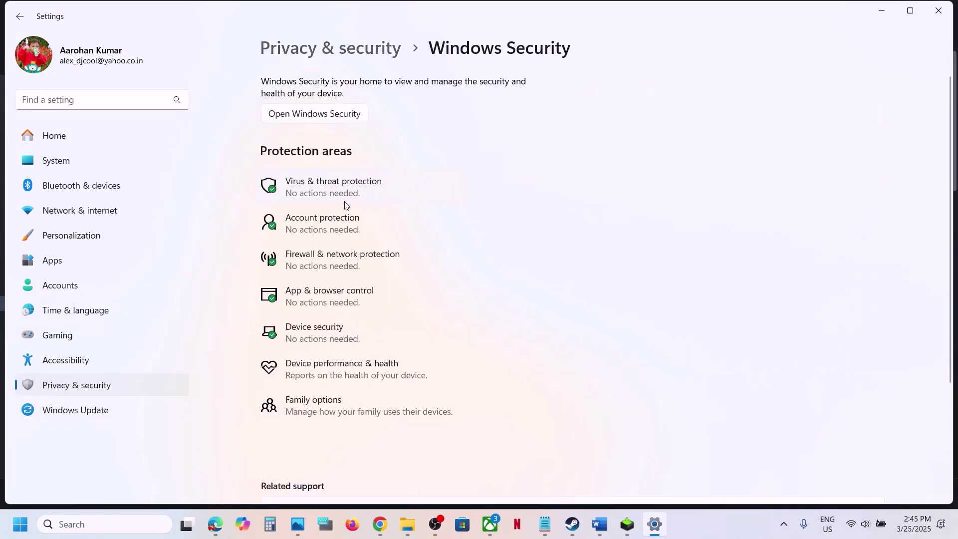
{"action": "left_click", "coordinate": [341, 194]}
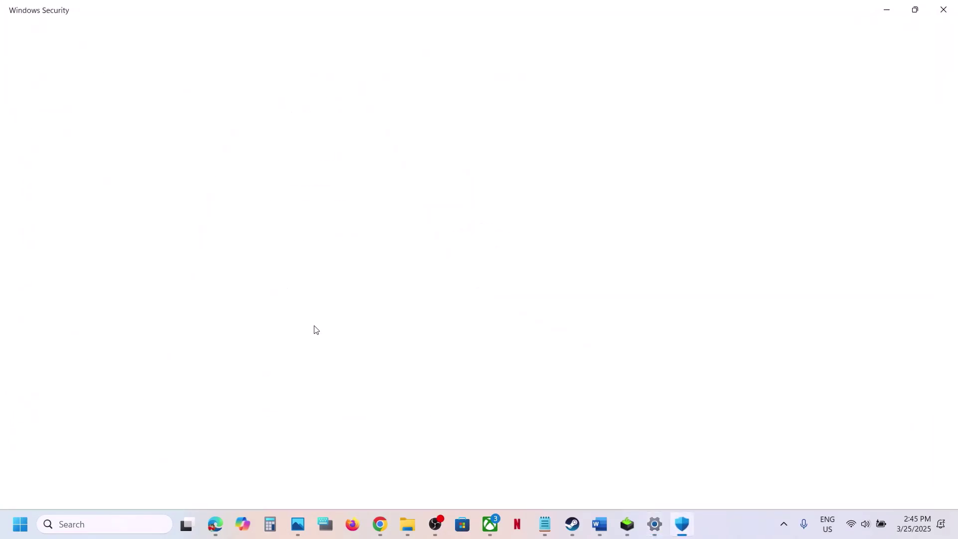
Step: Open the list of apps allowed through Controlled folder access in the ransomware protection settings
{"action": "scroll", "coordinate": [312, 329], "scroll_direction": "down", "scroll_amount": 3}
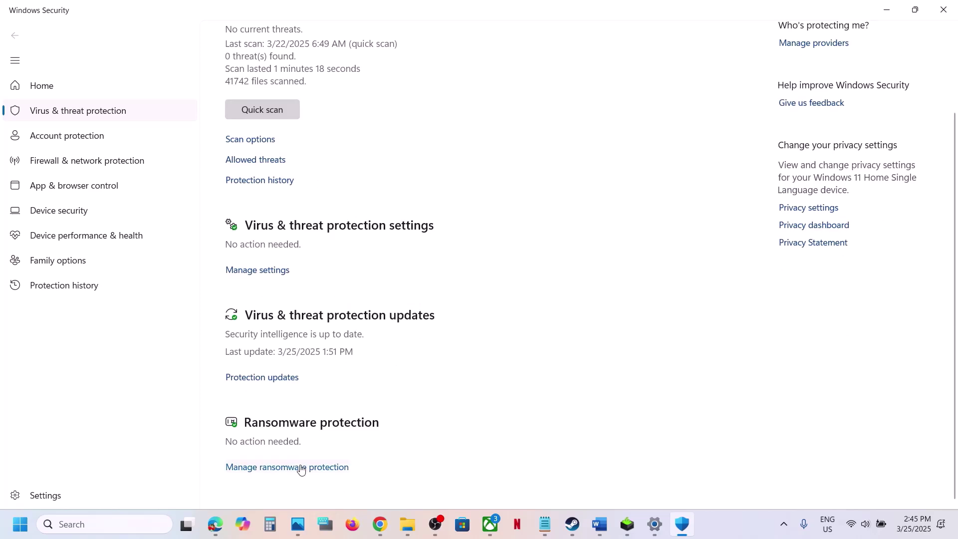
{"action": "left_click", "coordinate": [300, 468]}
{"action": "left_click", "coordinate": [345, 271]}
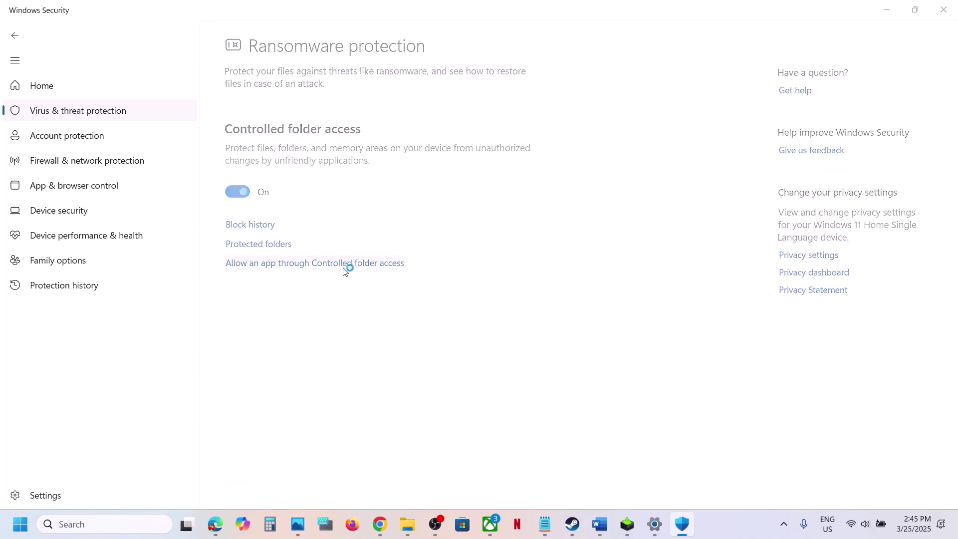
Step: Allow the KZ application from the The First Berserker Khazan Demo folder in steamapps\common through Controlled folder access
{"action": "scroll", "coordinate": [398, 210], "scroll_direction": "down", "scroll_amount": 3}
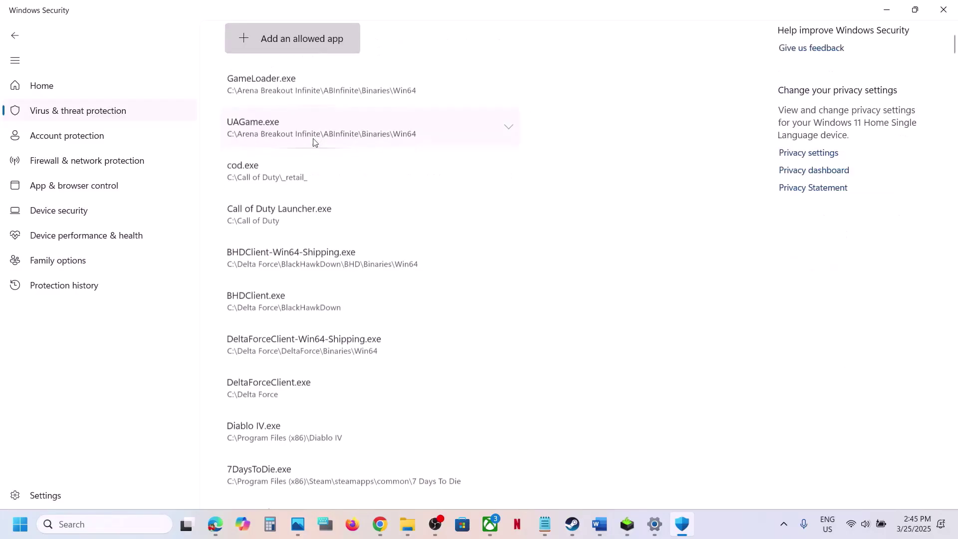
{"action": "left_click", "coordinate": [313, 47]}
{"action": "left_click", "coordinate": [316, 92]}
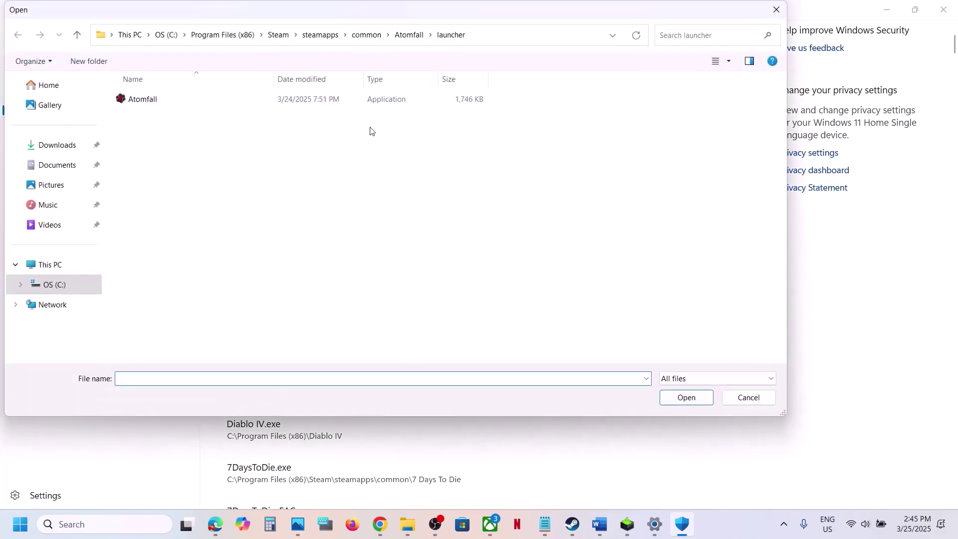
{"action": "left_click", "coordinate": [356, 35]}
{"action": "left_click", "coordinate": [412, 38]}
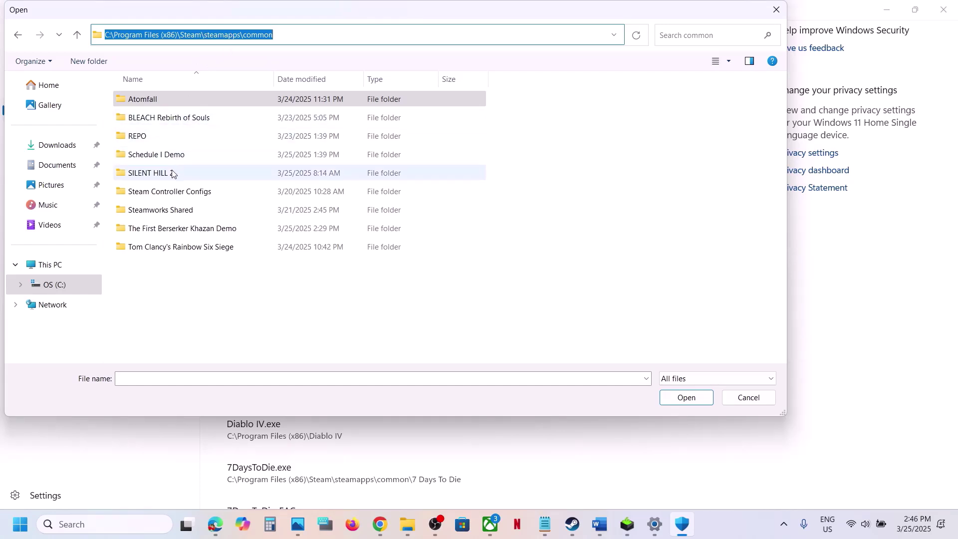
{"action": "double_click", "coordinate": [170, 234]}
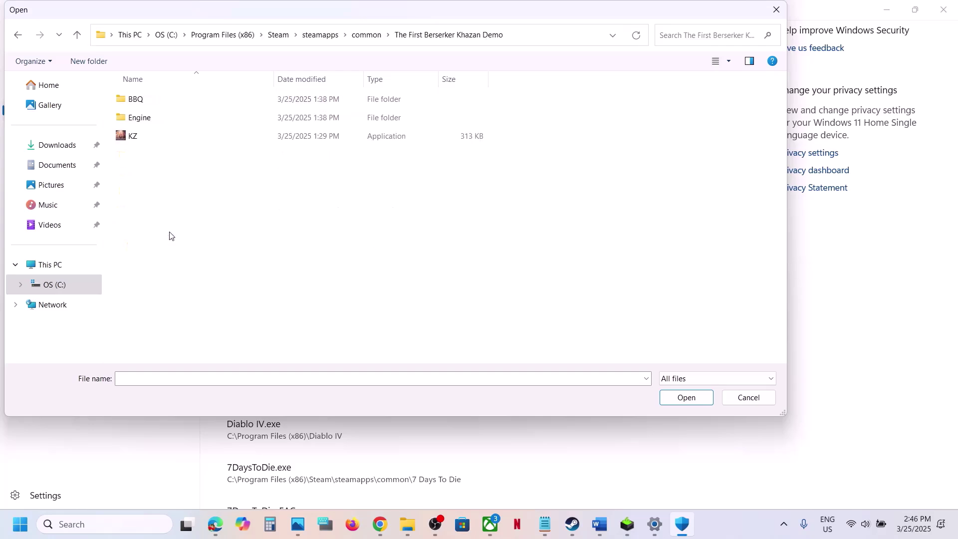
{"action": "left_click", "coordinate": [149, 136]}
{"action": "left_click", "coordinate": [684, 402]}
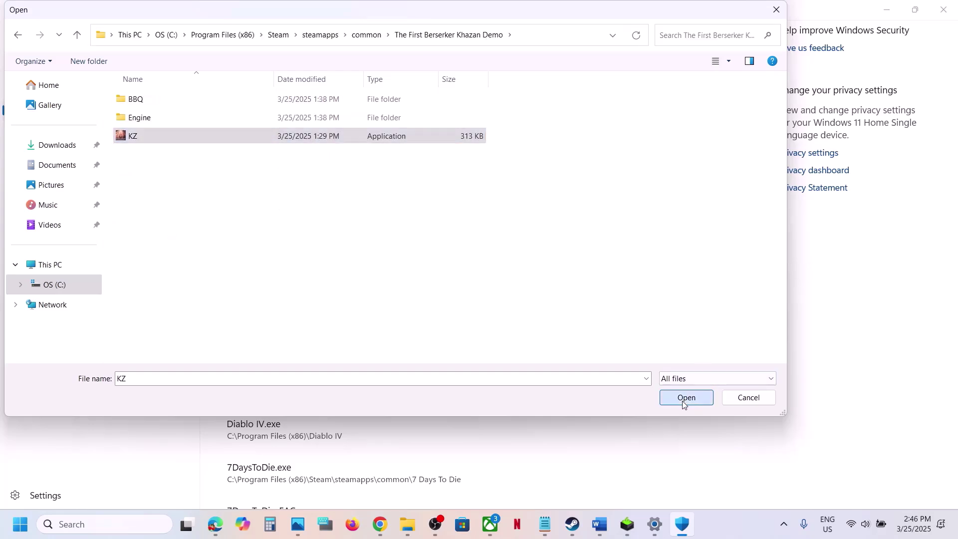
Step: Allow BBQ-Win64-Shipping from the game's BBQ\Binaries\Win64 folder through Controlled folder access
{"action": "left_click", "coordinate": [352, 50]}
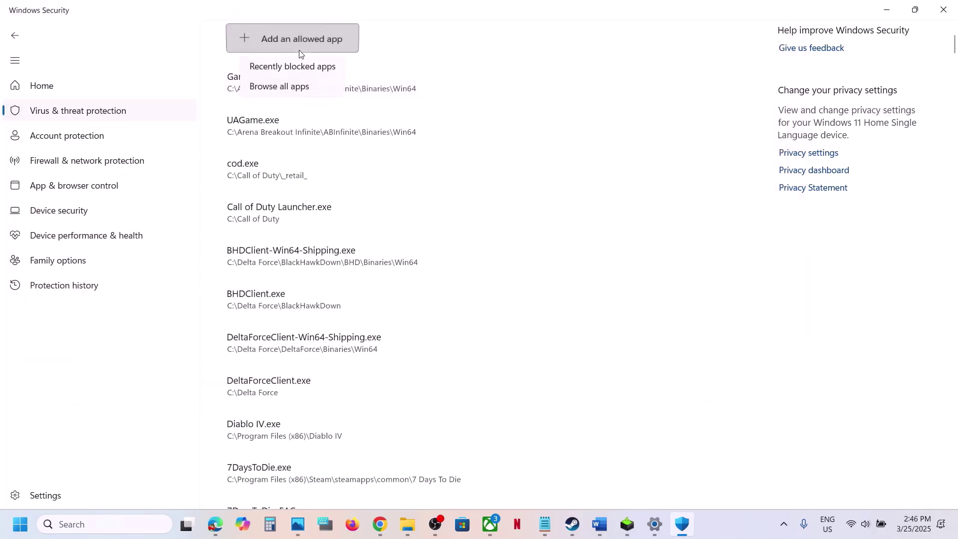
{"action": "left_click", "coordinate": [294, 88]}
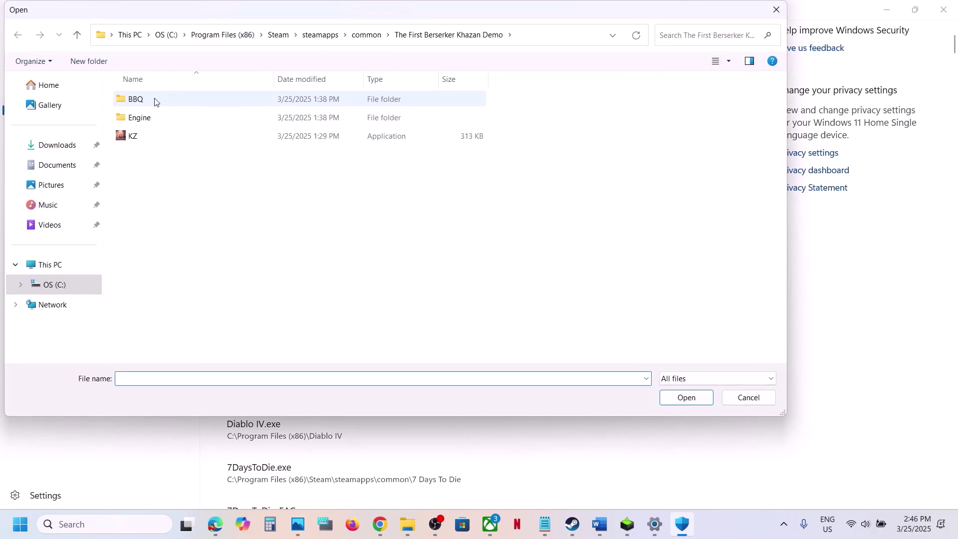
{"action": "double_click", "coordinate": [155, 100]}
{"action": "double_click", "coordinate": [153, 99]}
{"action": "left_click", "coordinate": [153, 100]}
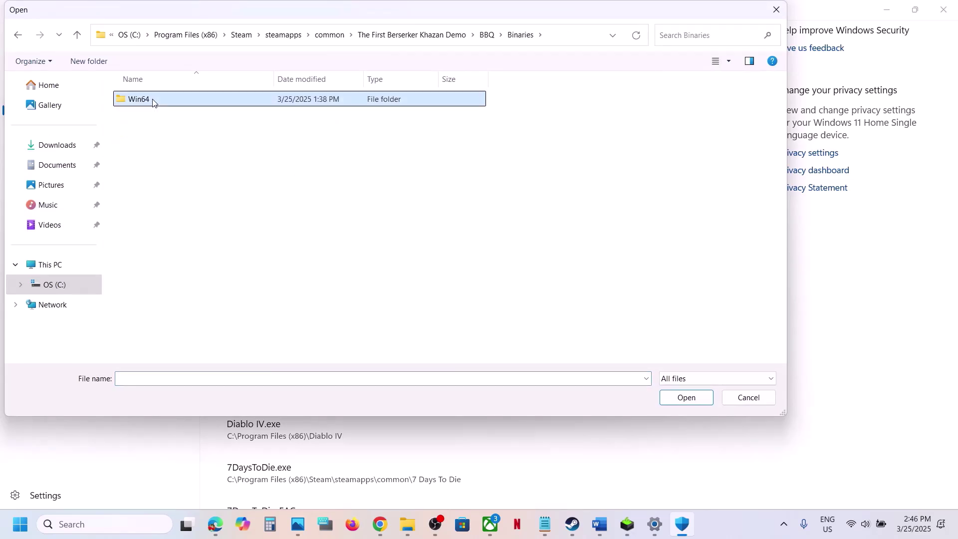
{"action": "double_click", "coordinate": [153, 100]}
{"action": "left_click", "coordinate": [188, 97]}
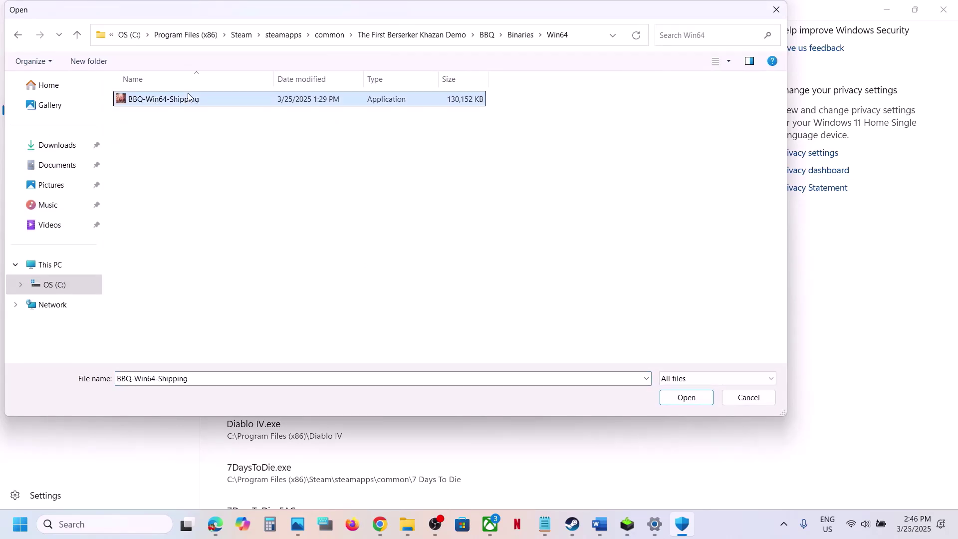
{"action": "left_click", "coordinate": [687, 398]}
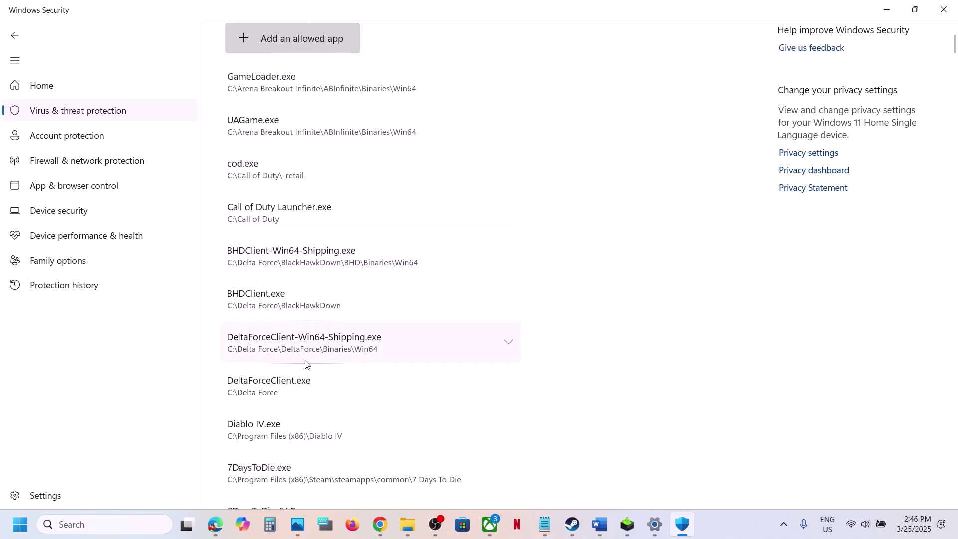
Step: Switch to Control Panel and open the list of apps allowed through Windows Defender Firewall
{"action": "left_click", "coordinate": [94, 525]}
{"action": "type", "text": "ontrol"}
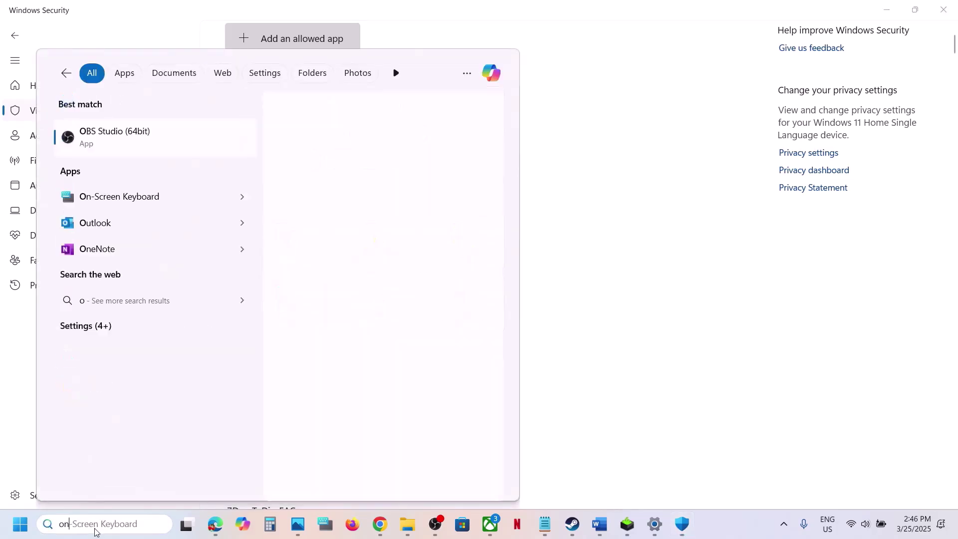
{"action": "key", "text": "Escape"}
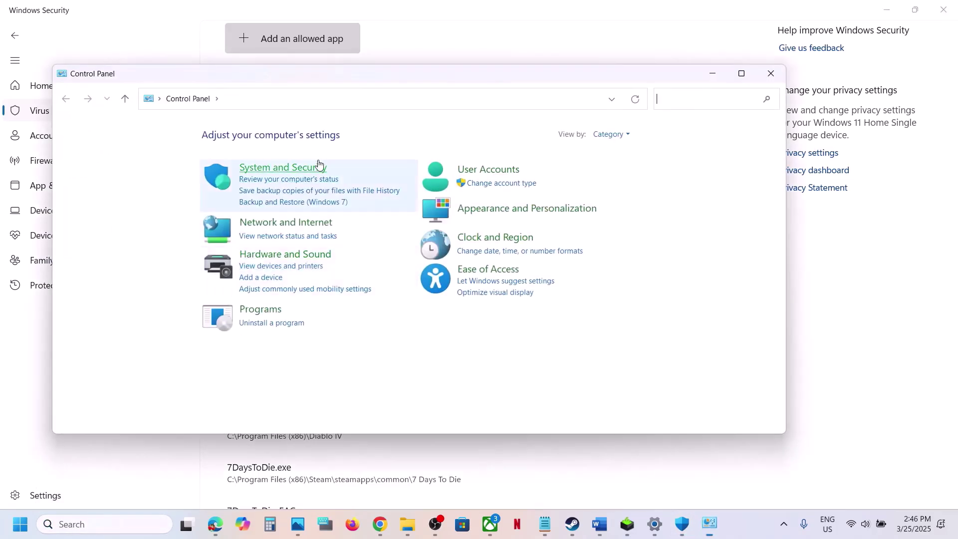
{"action": "left_click", "coordinate": [321, 166]}
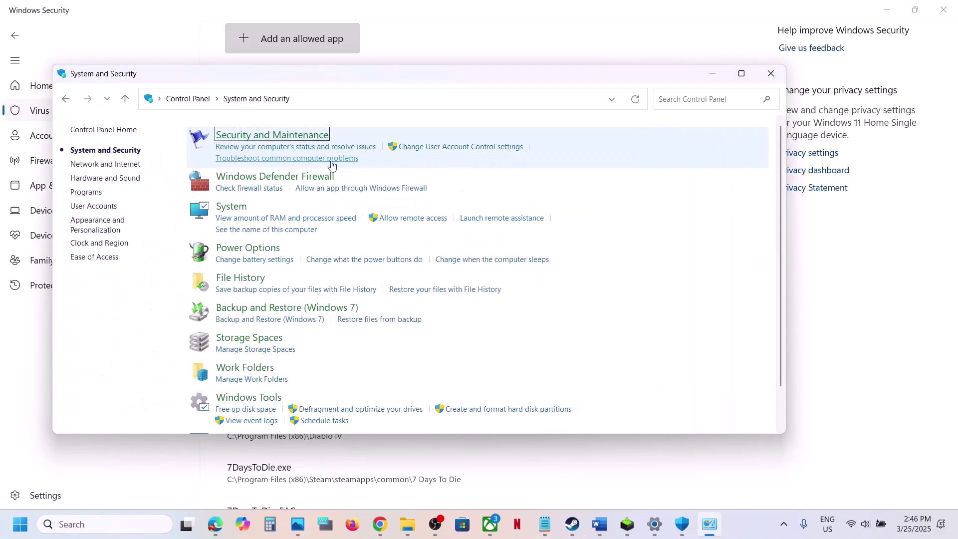
{"action": "left_click", "coordinate": [304, 178]}
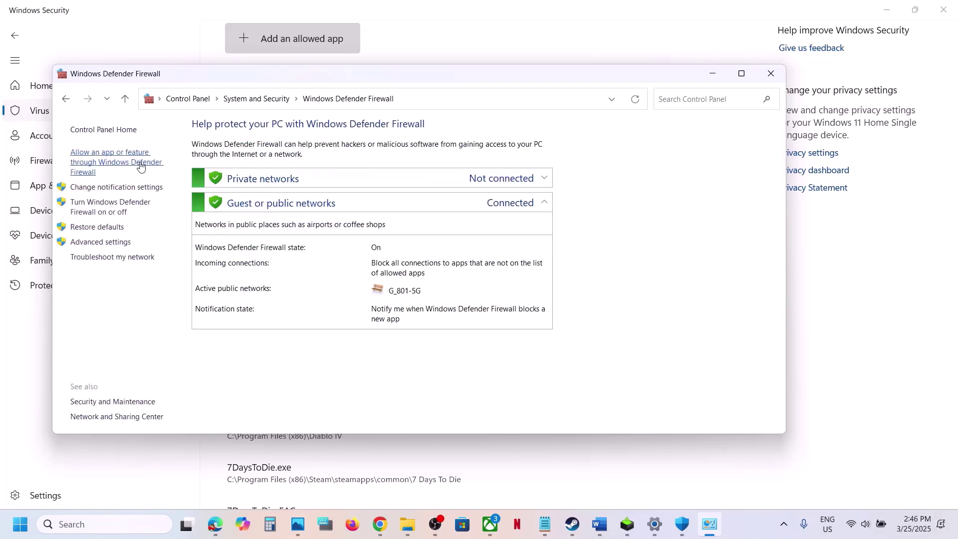
{"action": "left_click", "coordinate": [124, 164]}
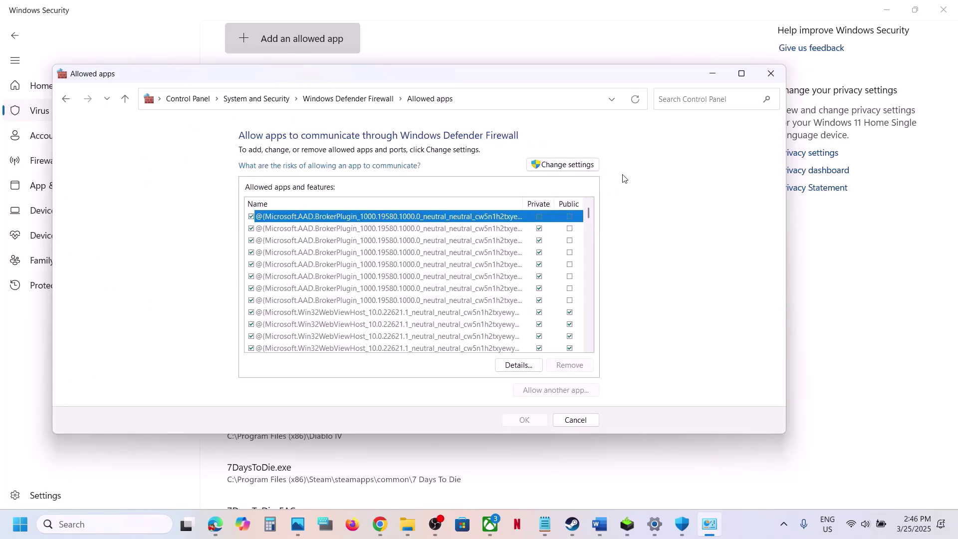
Step: Unlock the firewall's allowed apps for changes and try to add KZ from the The First Berserker Khazan Demo folder
{"action": "left_click", "coordinate": [580, 165]}
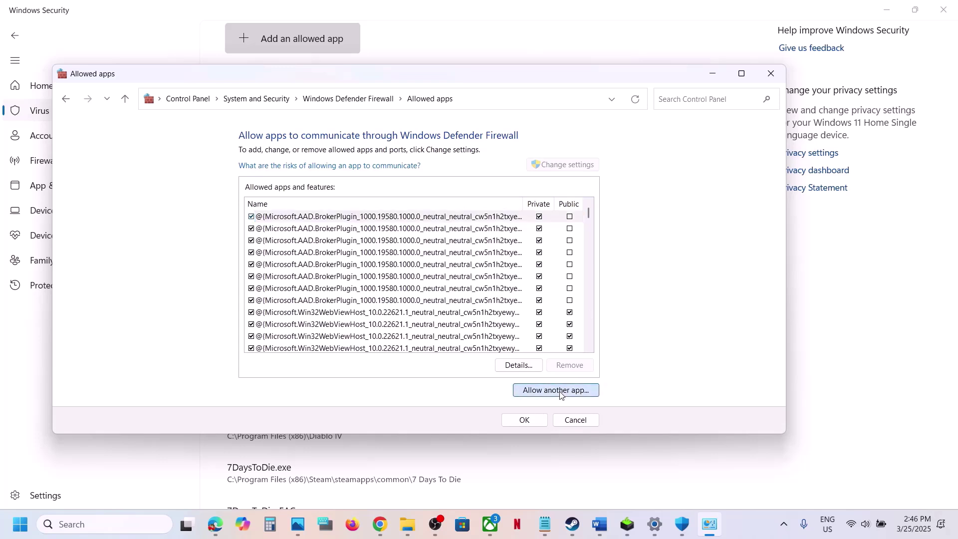
{"action": "left_click", "coordinate": [556, 390]}
{"action": "left_click", "coordinate": [514, 316]}
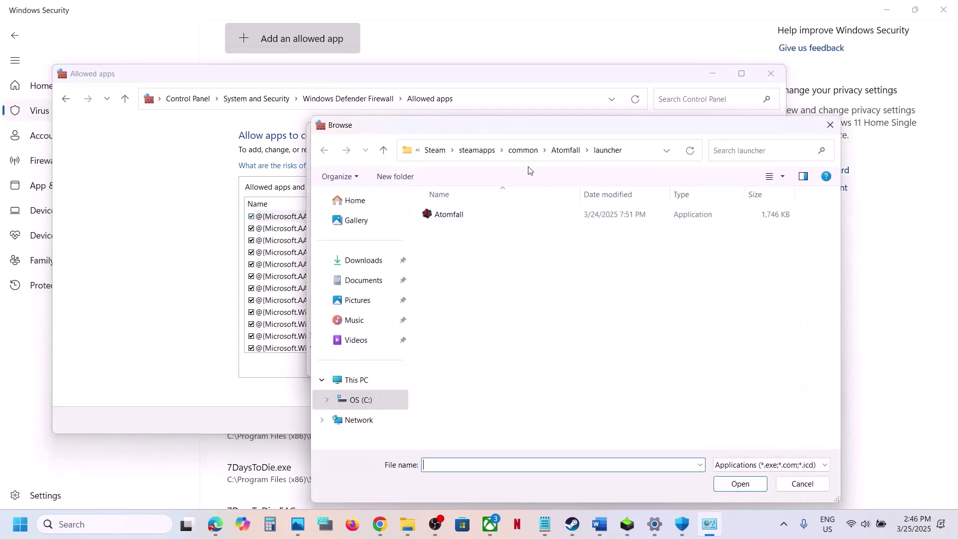
{"action": "left_click", "coordinate": [523, 150]}
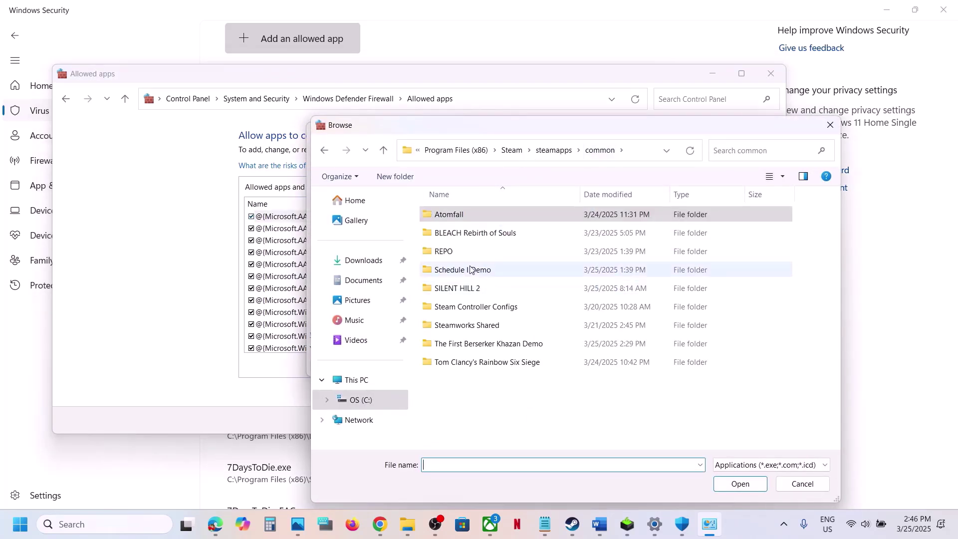
{"action": "double_click", "coordinate": [475, 344]}
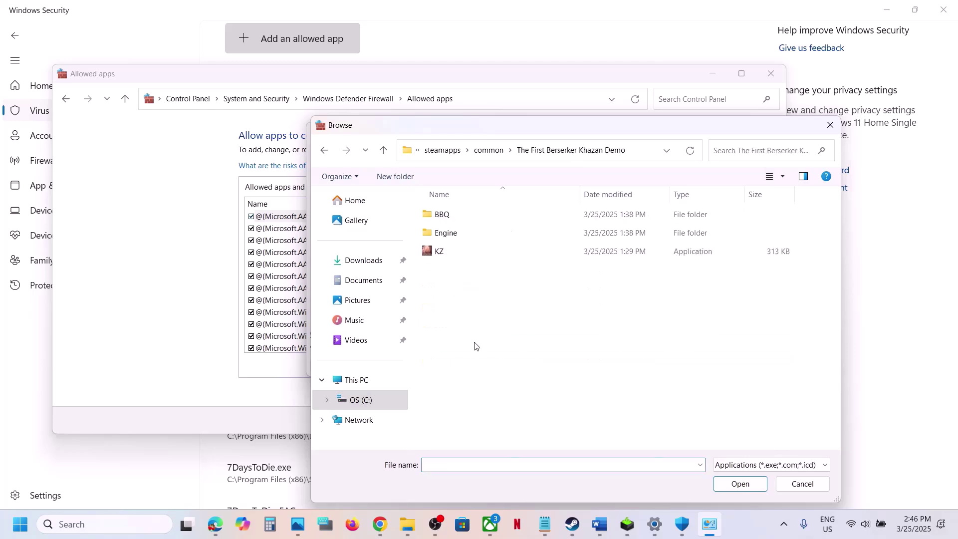
{"action": "left_click", "coordinate": [440, 251]}
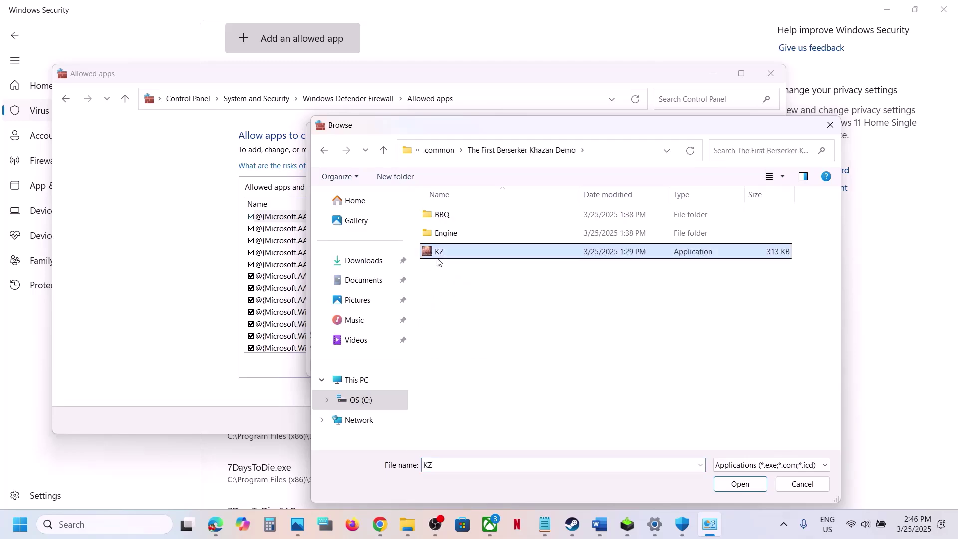
{"action": "left_click", "coordinate": [740, 483]}
{"action": "left_click", "coordinate": [461, 368]}
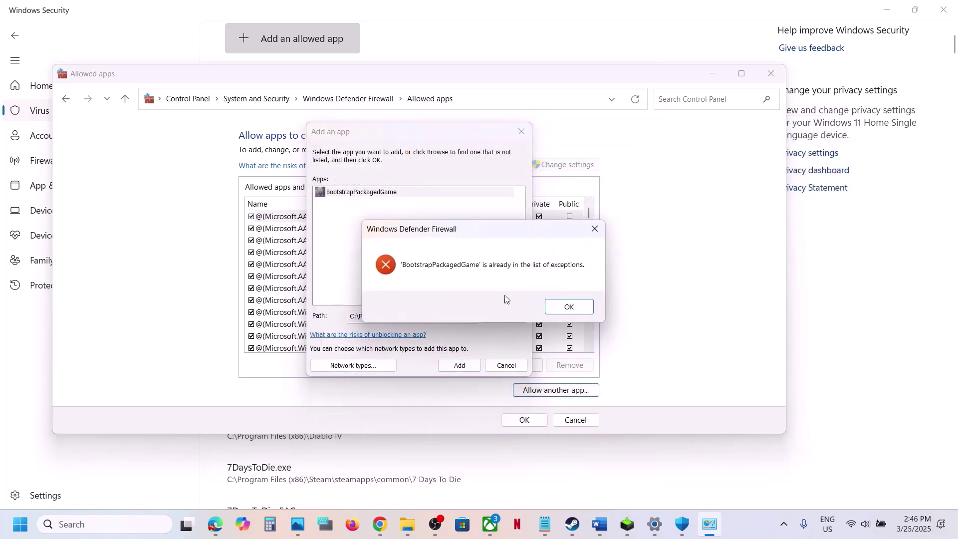
{"action": "left_click", "coordinate": [559, 306]}
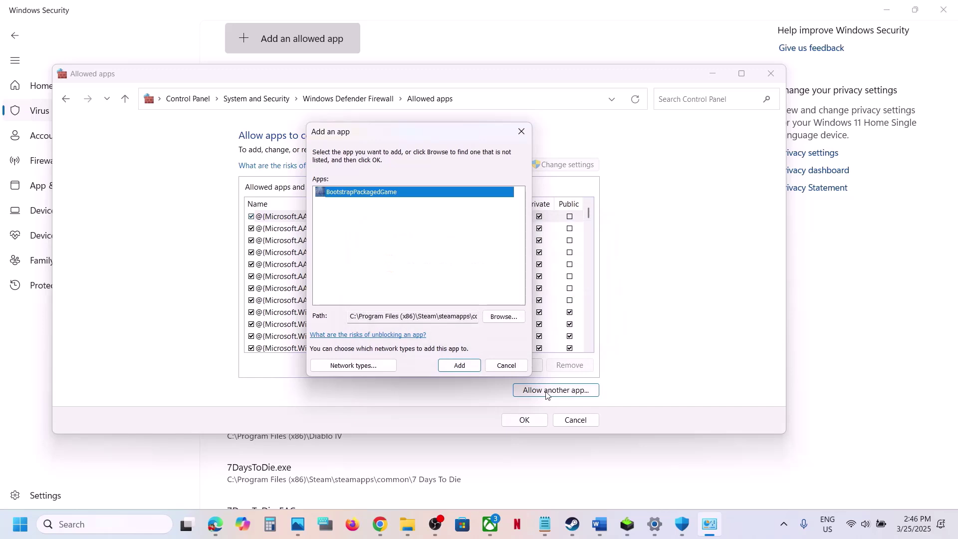
Step: Add BBQ-Win64-Shipping from the game's BBQ\Binaries\Win64 folder to the firewall's allowed apps
{"action": "left_click", "coordinate": [502, 325]}
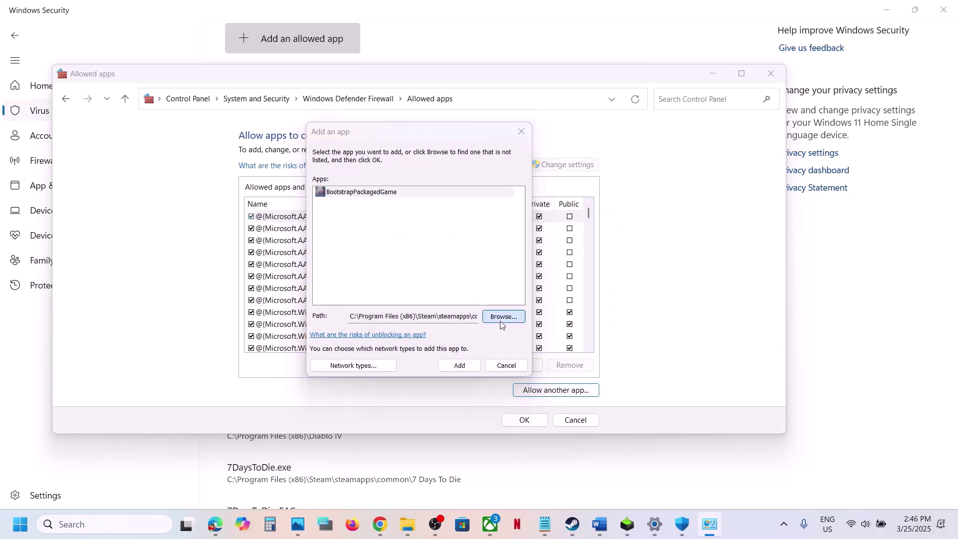
{"action": "double_click", "coordinate": [472, 216]}
{"action": "double_click", "coordinate": [471, 216]}
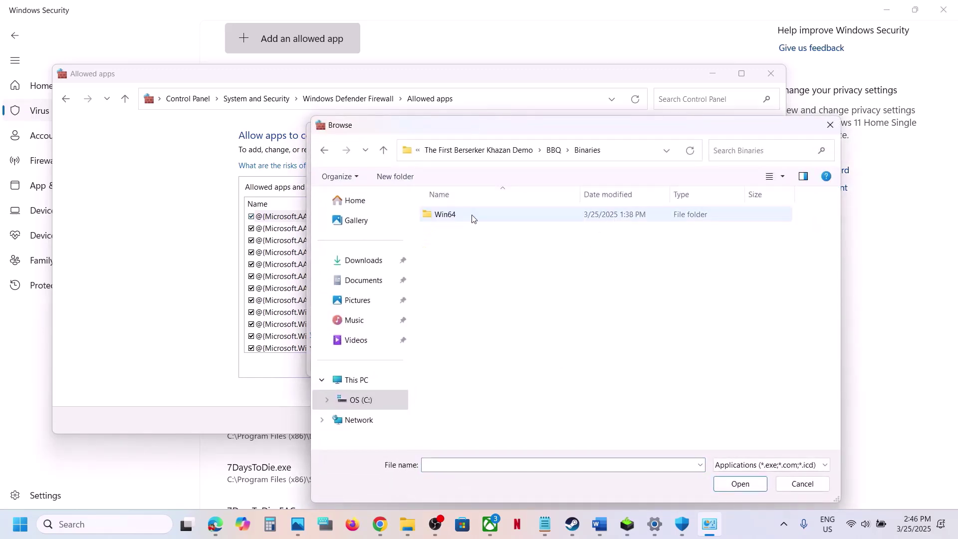
{"action": "double_click", "coordinate": [472, 216]}
{"action": "left_click", "coordinate": [471, 216]}
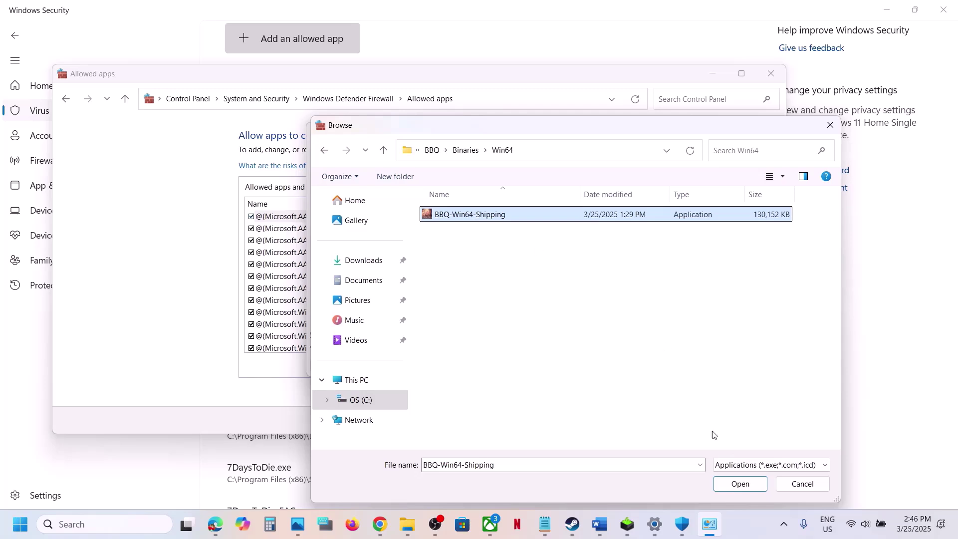
{"action": "left_click", "coordinate": [725, 485]}
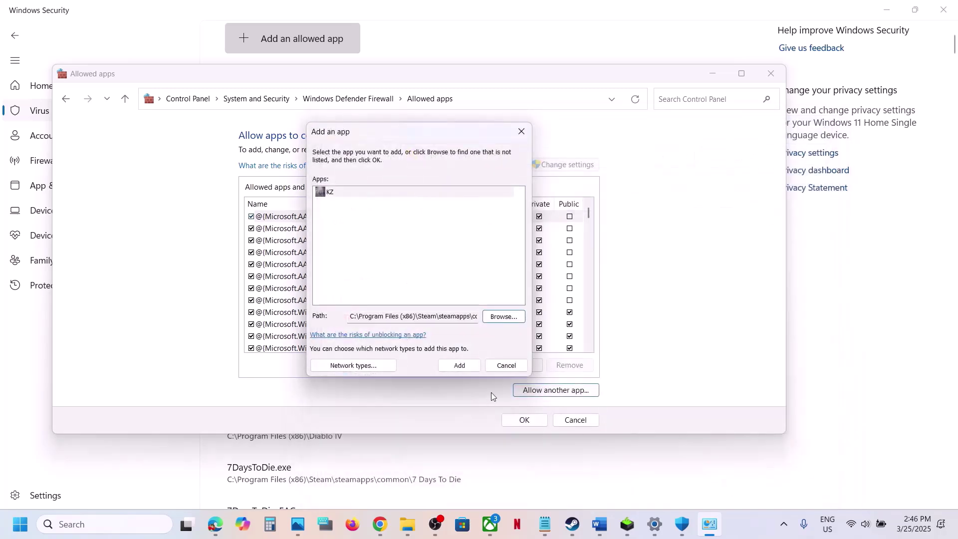
{"action": "left_click", "coordinate": [451, 366]}
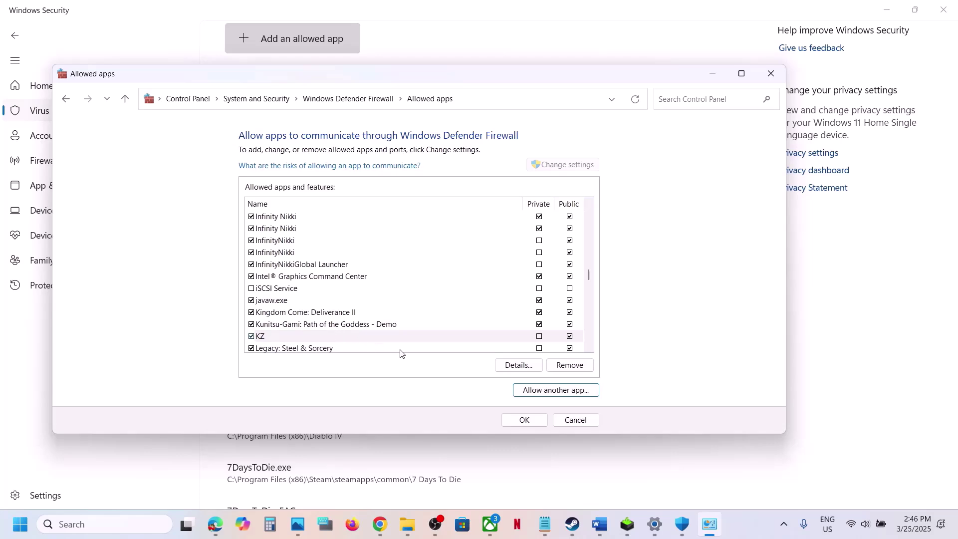
Step: Close the firewall's allowed apps, Windows Security and Settings windows to return to the Steam library
{"action": "left_click", "coordinate": [771, 74]}
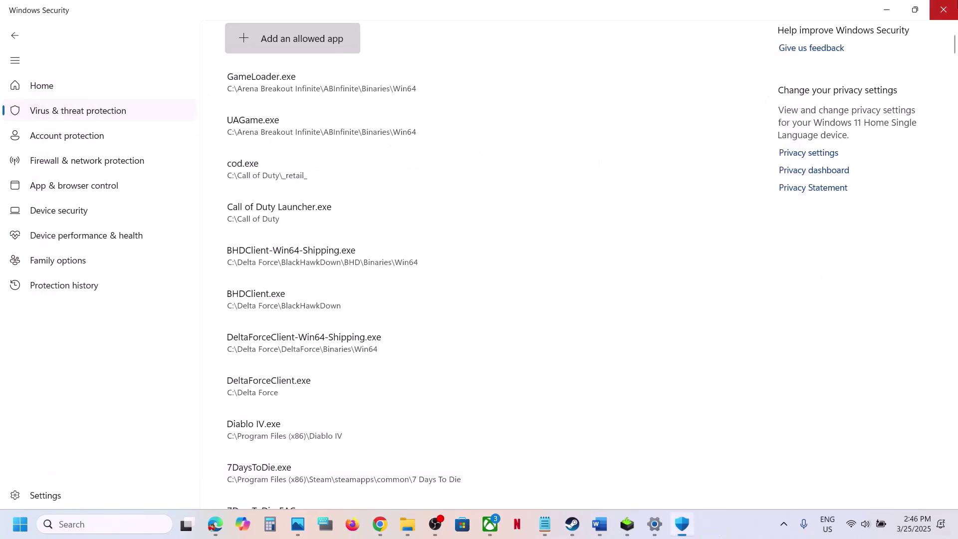
{"action": "left_click", "coordinate": [947, 8]}
{"action": "left_click", "coordinate": [947, 8]}
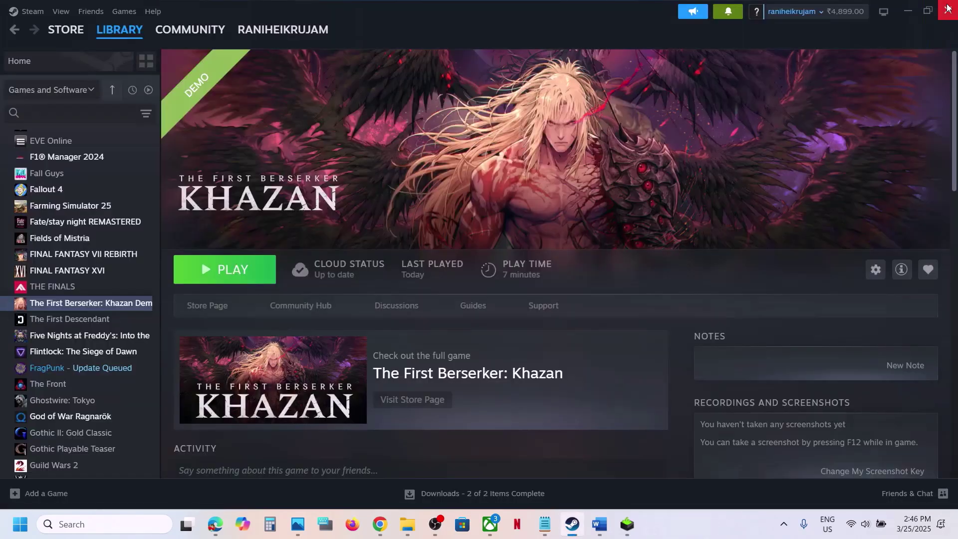
Step: Switch to the Word notes and read Step 8 on clean graphics driver installation, including the NVIDIA and AMD download links
{"action": "left_click", "coordinate": [600, 525]}
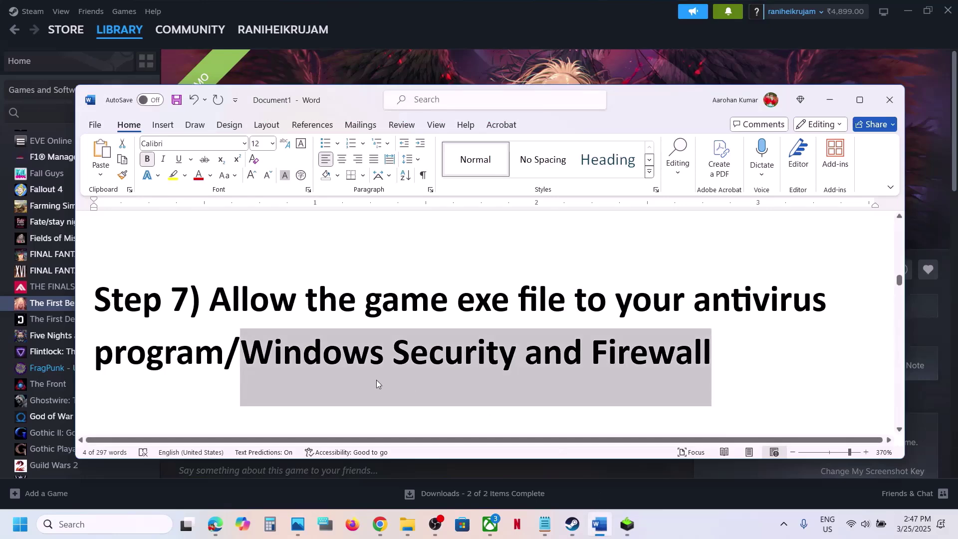
{"action": "scroll", "coordinate": [376, 379], "scroll_direction": "down", "scroll_amount": 5}
{"action": "scroll", "coordinate": [377, 380], "scroll_direction": "down", "scroll_amount": 1}
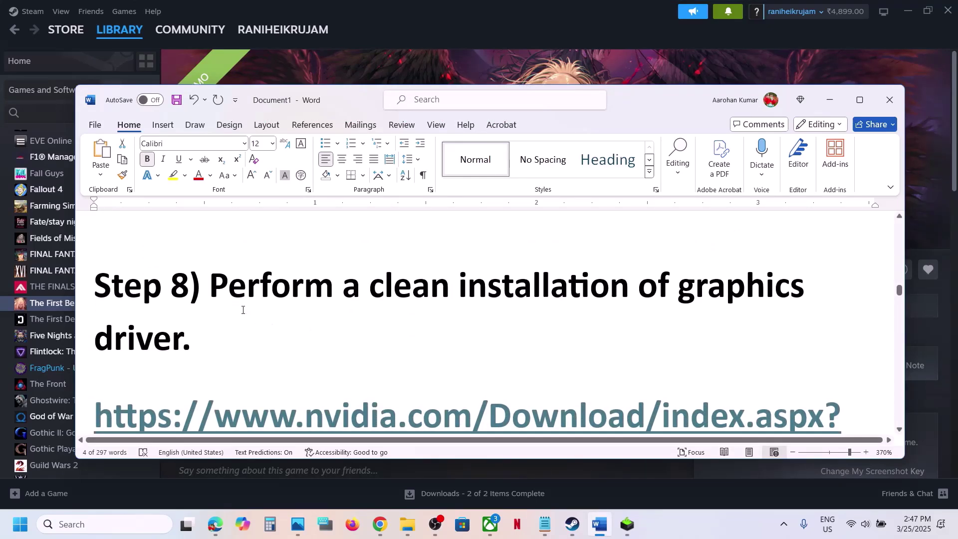
{"action": "left_click_drag", "start_coordinate": [214, 292], "coordinate": [175, 320]}
{"action": "scroll", "coordinate": [292, 336], "scroll_direction": "down", "scroll_amount": 3}
{"action": "scroll", "coordinate": [141, 317], "scroll_direction": "down", "scroll_amount": 3}
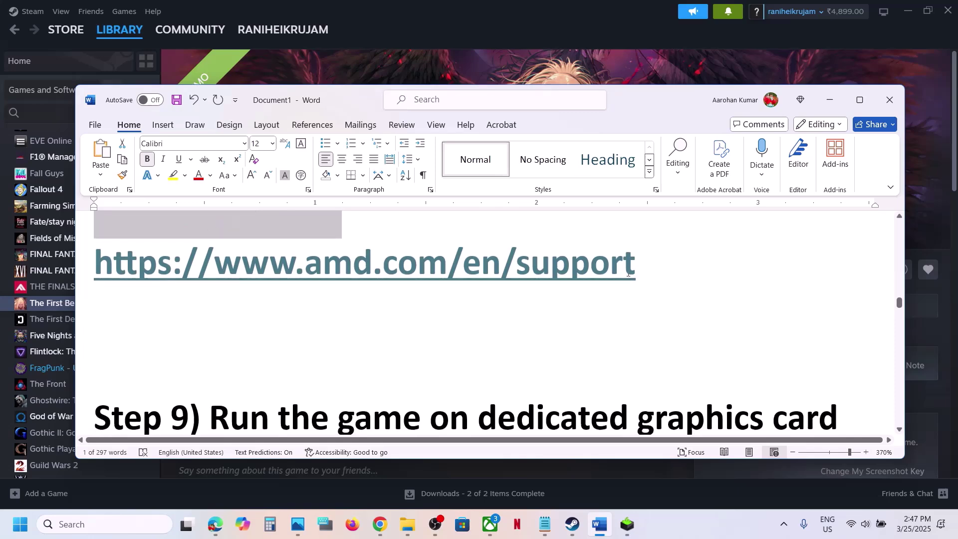
{"action": "left_click_drag", "start_coordinate": [654, 269], "coordinate": [95, 264]}
{"action": "scroll", "coordinate": [256, 361], "scroll_direction": "up", "scroll_amount": 5}
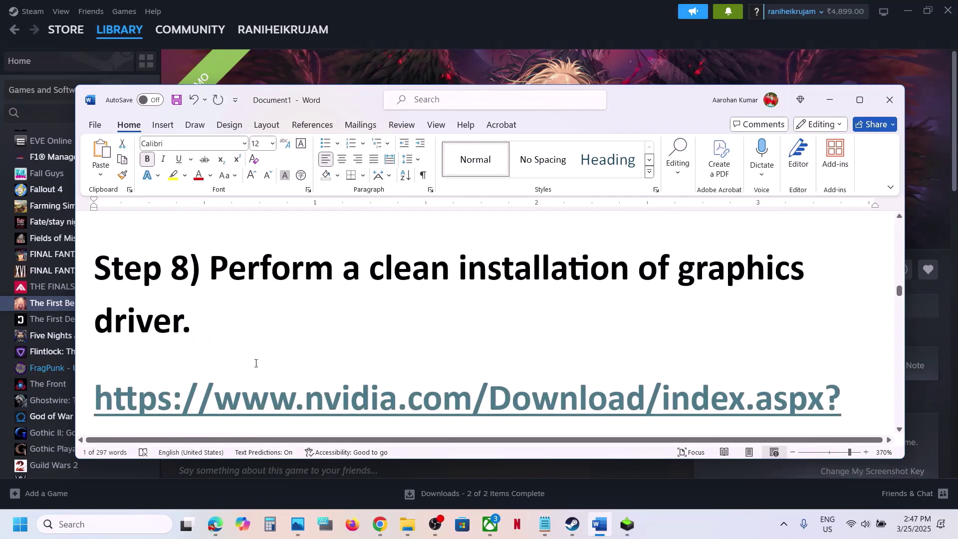
{"action": "scroll", "coordinate": [256, 363], "scroll_direction": "down", "scroll_amount": 2}
{"action": "left_click_drag", "start_coordinate": [261, 331], "coordinate": [95, 265]}
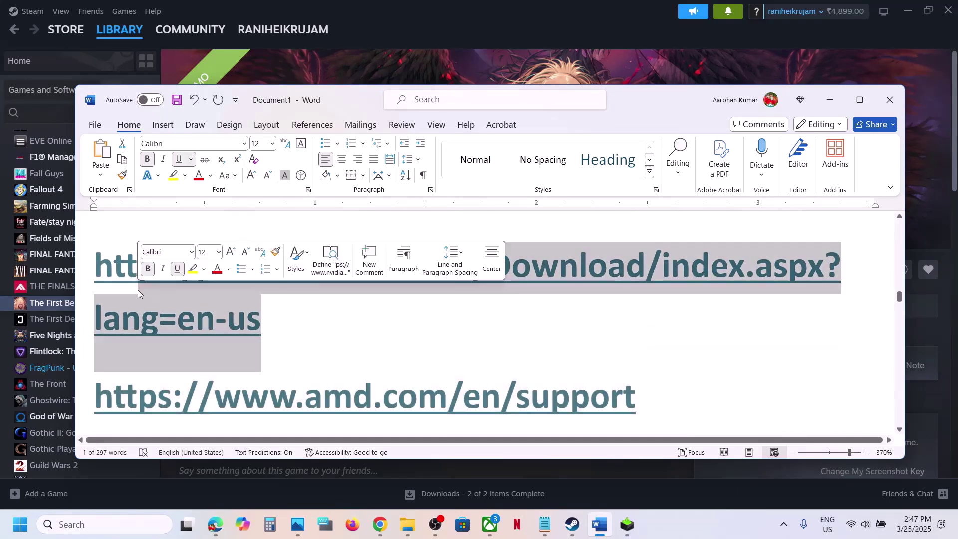
Step: Switch to the NVIDIA drivers page in Chrome and search for GeForce RTX 3050 Laptop GPU drivers with Windows 11 as the operating system
{"action": "left_click", "coordinate": [723, 523]}
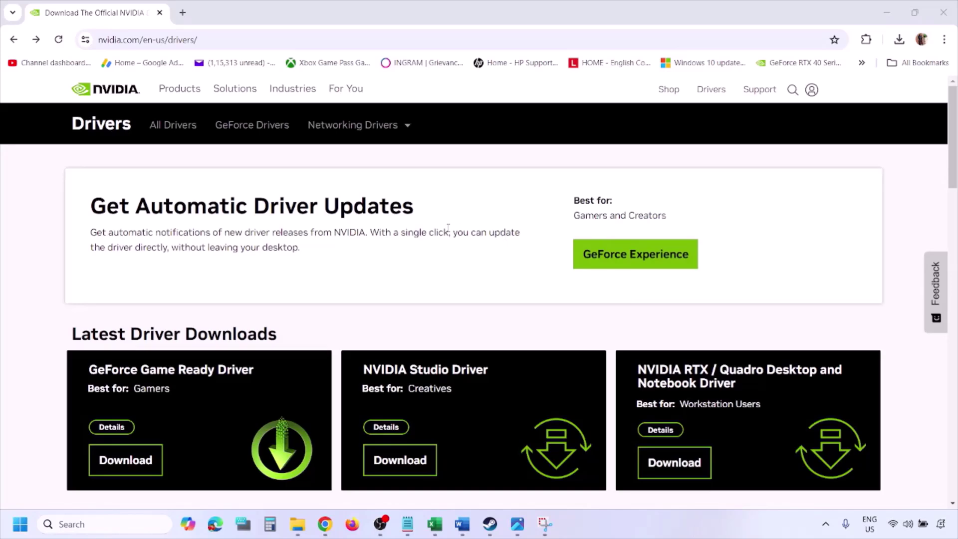
{"action": "scroll", "coordinate": [224, 306], "scroll_direction": "down", "scroll_amount": 8}
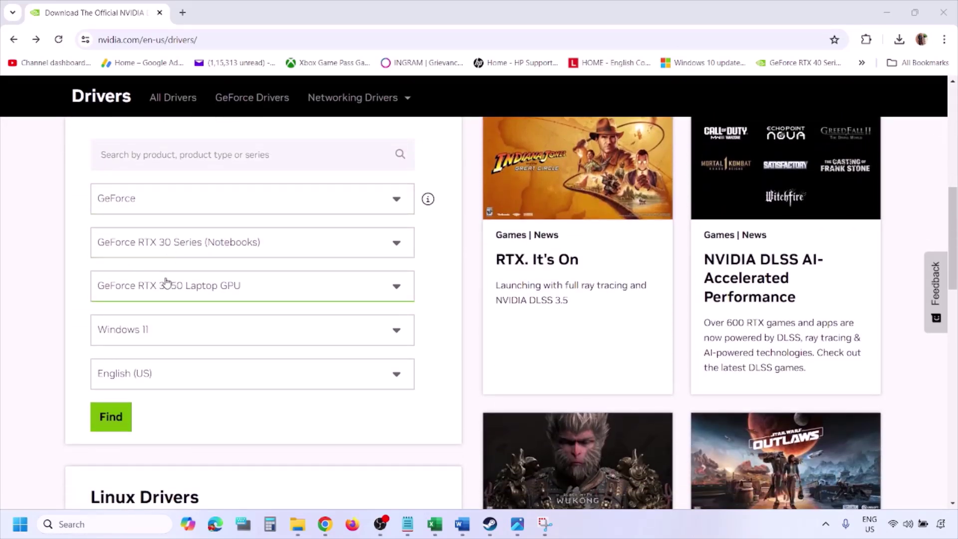
{"action": "left_click", "coordinate": [159, 334]}
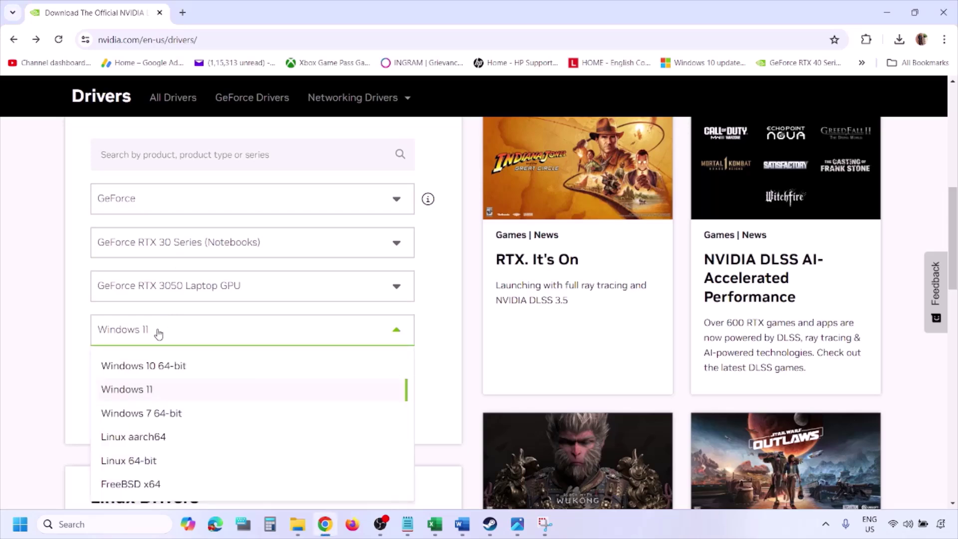
{"action": "left_click", "coordinate": [139, 393]}
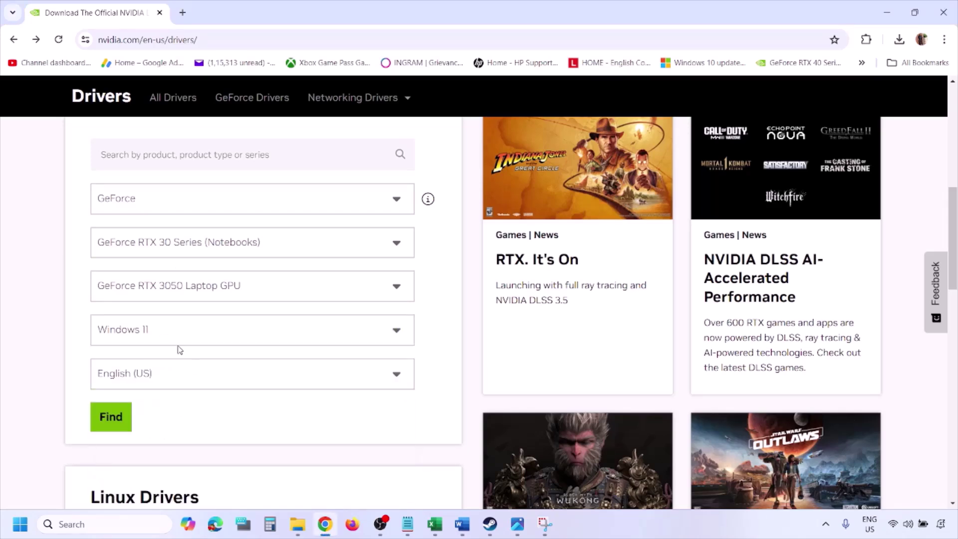
{"action": "left_click", "coordinate": [114, 418]}
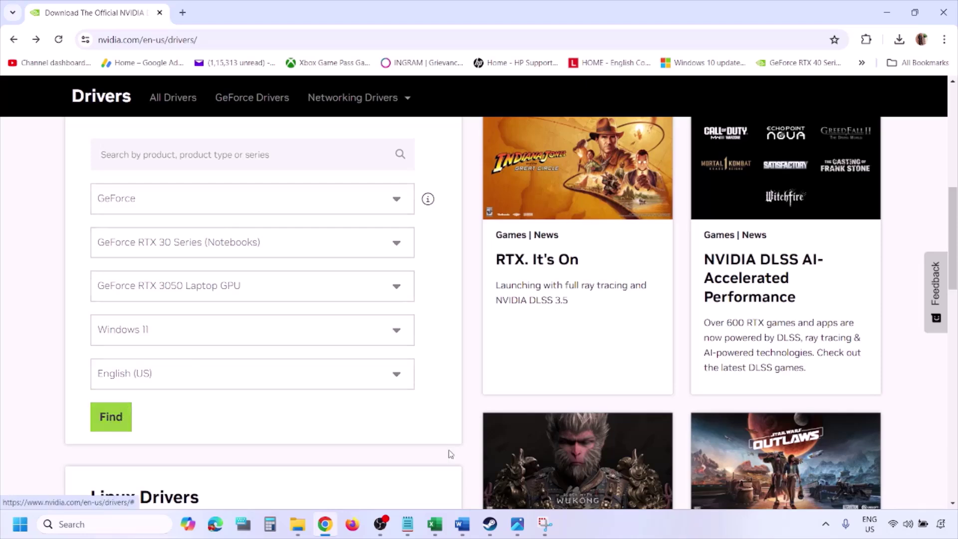
Step: Switch to Photos and go through images 1.png to 5.png on downloading the Game Ready Driver and performing a clean installation
{"action": "left_click", "coordinate": [519, 531]}
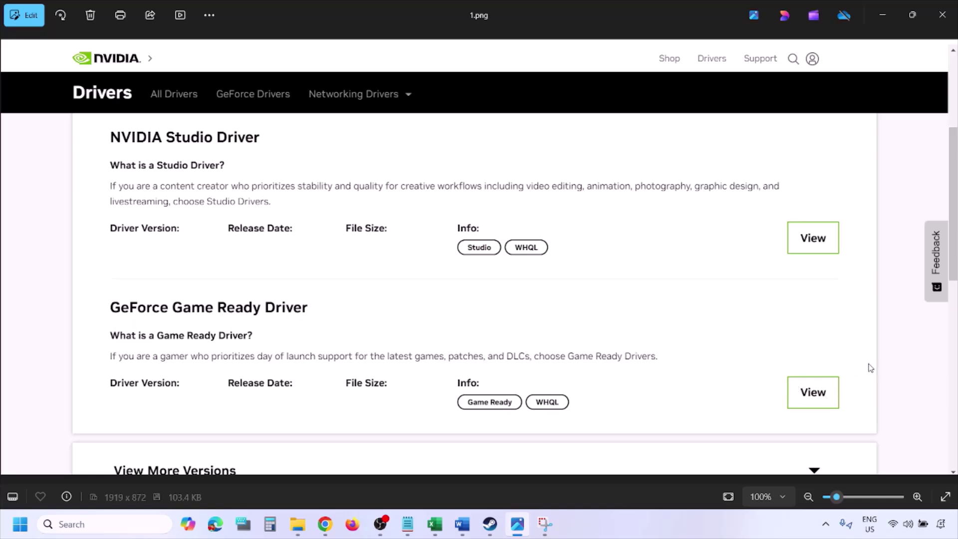
{"action": "key", "text": "Right"}
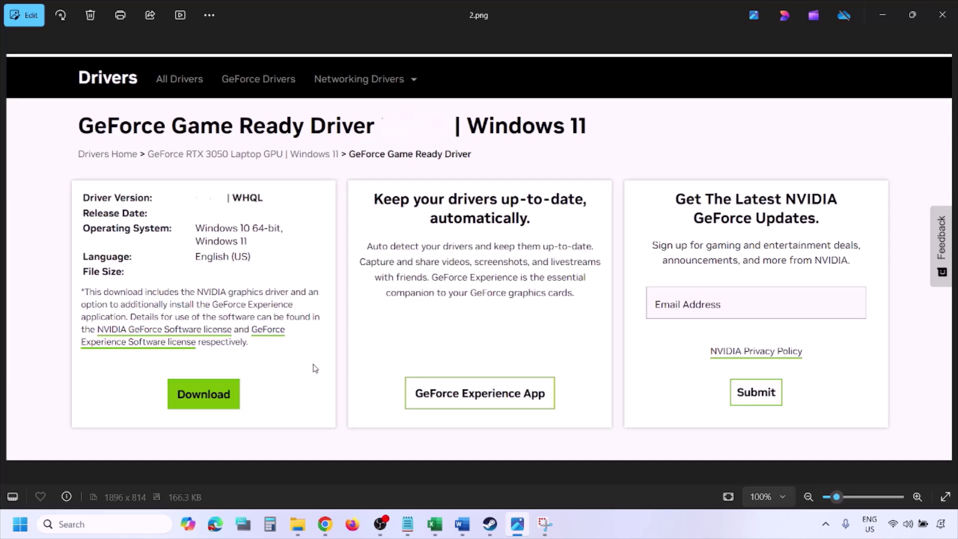
{"action": "key", "text": "Right"}
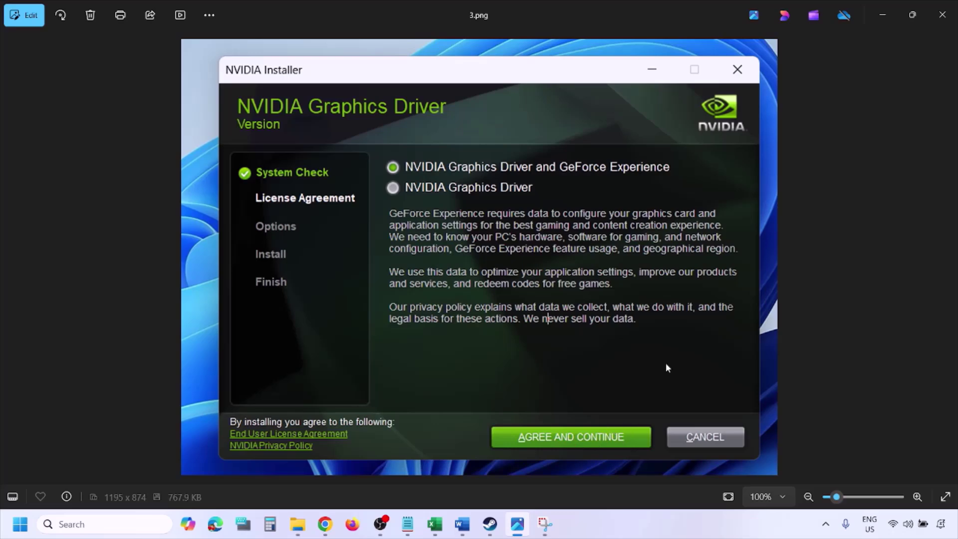
{"action": "key", "text": "Right"}
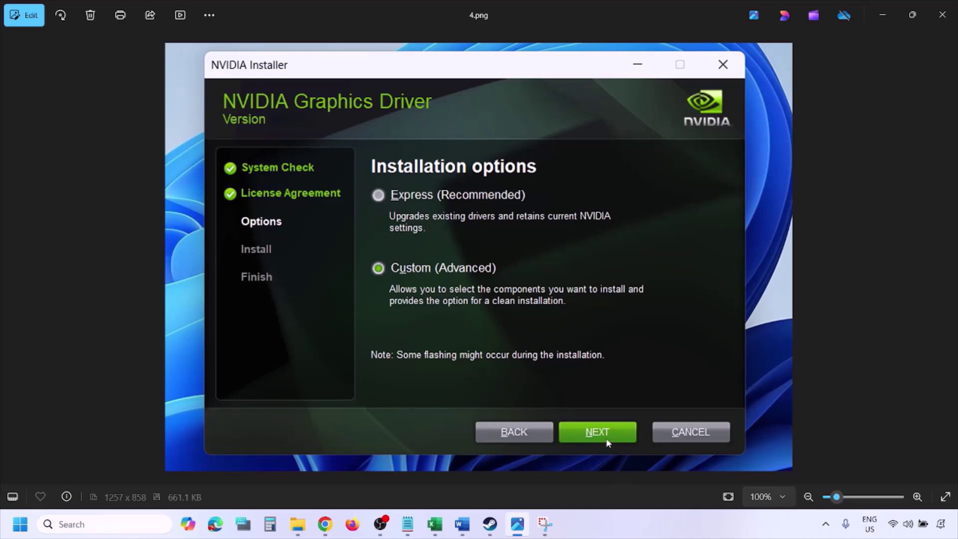
{"action": "key", "text": "Right"}
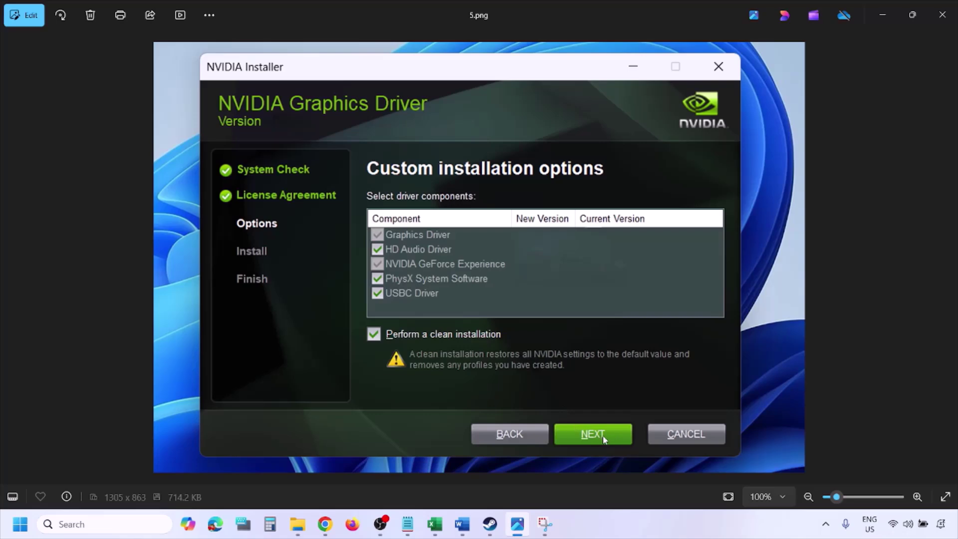
{"action": "left_click", "coordinate": [18, 524]}
{"action": "left_click", "coordinate": [367, 485]}
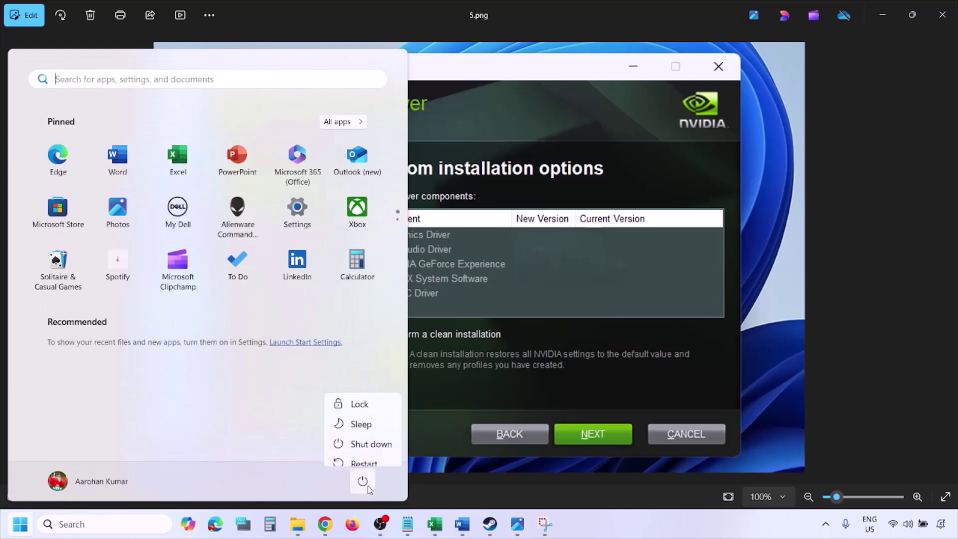
{"action": "key", "text": "Escape"}
{"action": "key", "text": "Escape"}
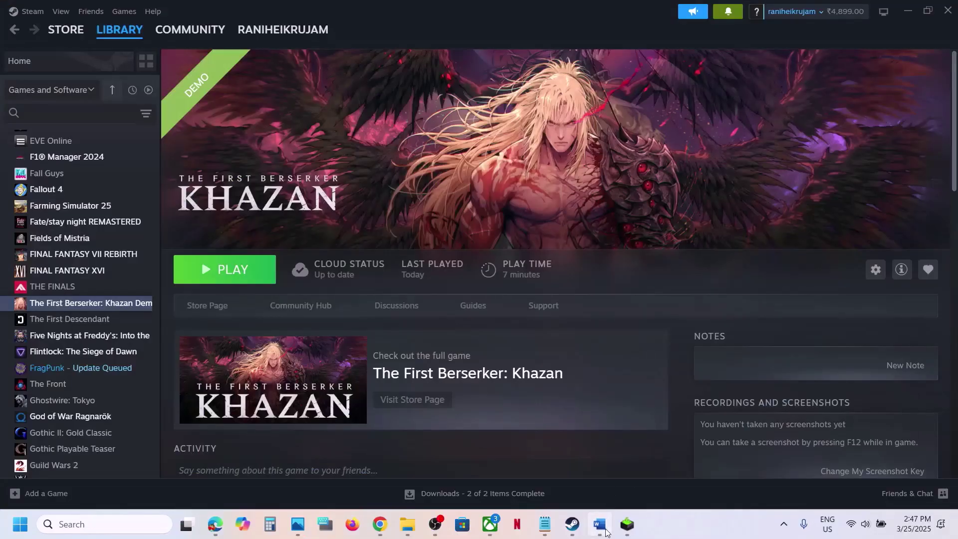
Step: Copy the word "graphics" from Step 9 of the Word notes and use it in Windows search to open Graphics settings
{"action": "left_click", "coordinate": [600, 523]}
{"action": "scroll", "coordinate": [410, 274], "scroll_direction": "down", "scroll_amount": 5}
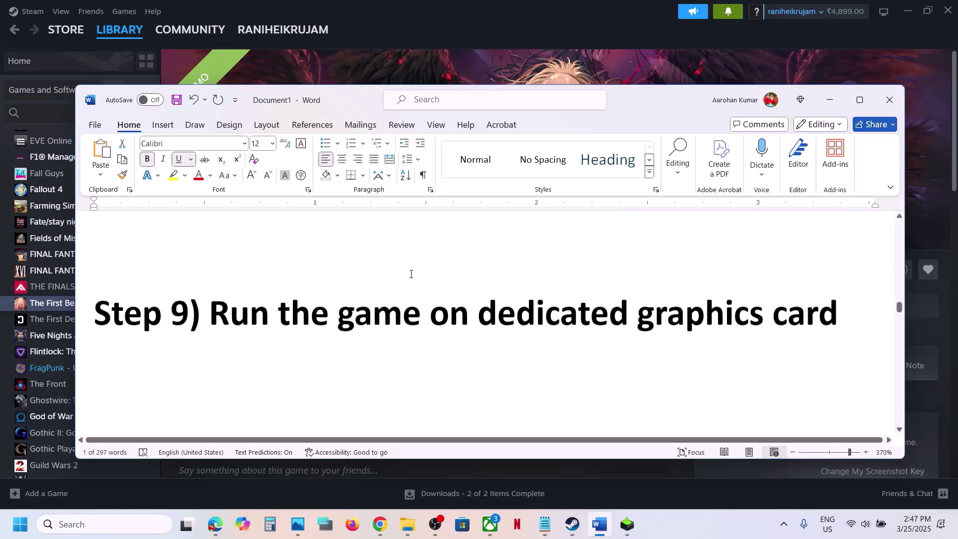
{"action": "double_click", "coordinate": [686, 305]}
{"action": "key", "text": "ctrl+c"}
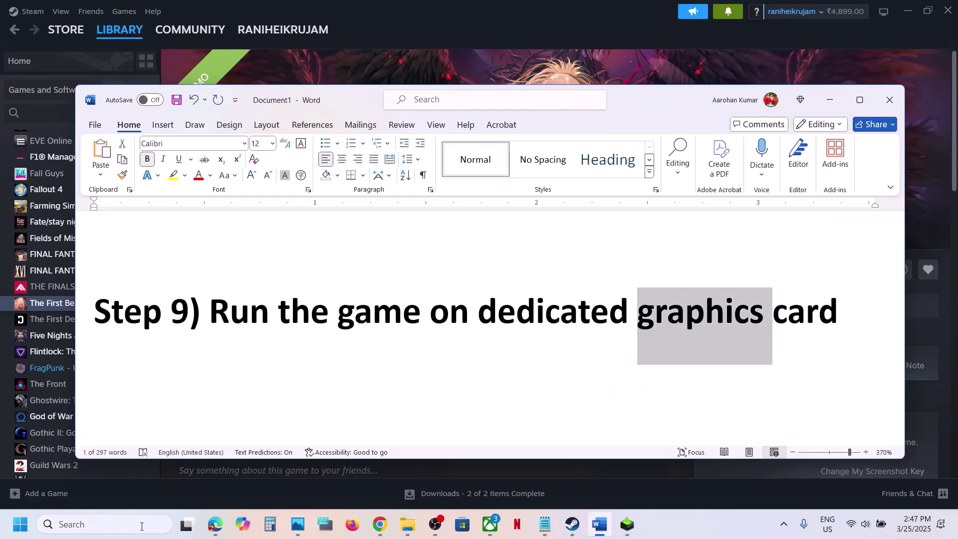
{"action": "left_click", "coordinate": [141, 525]}
{"action": "key", "text": "ctrl+v"}
{"action": "left_click", "coordinate": [160, 142]}
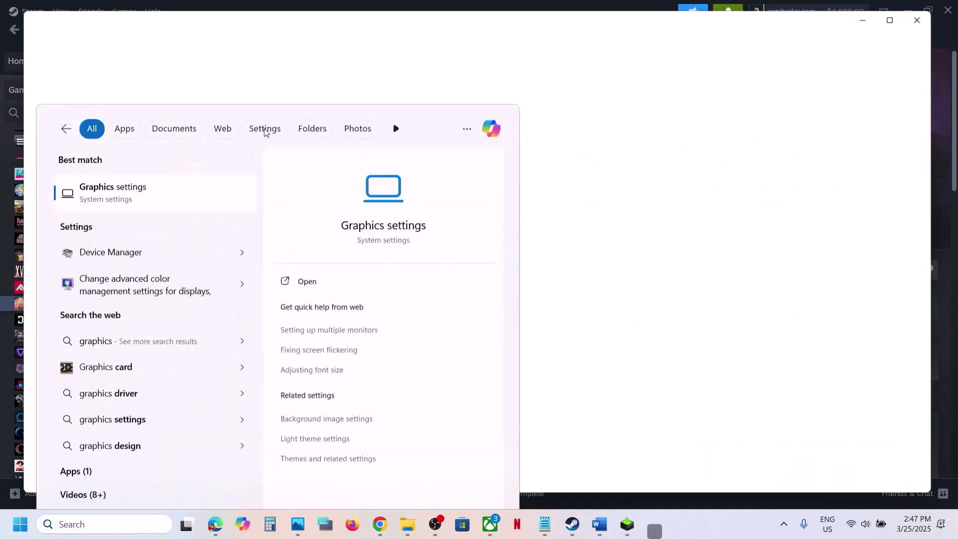
Step: Add BBQ-Win64-Shipping from The First Berserker Khazan Demo's BBQ\Binaries\Win64 folder to the Graphics settings app list
{"action": "left_click", "coordinate": [711, 341]}
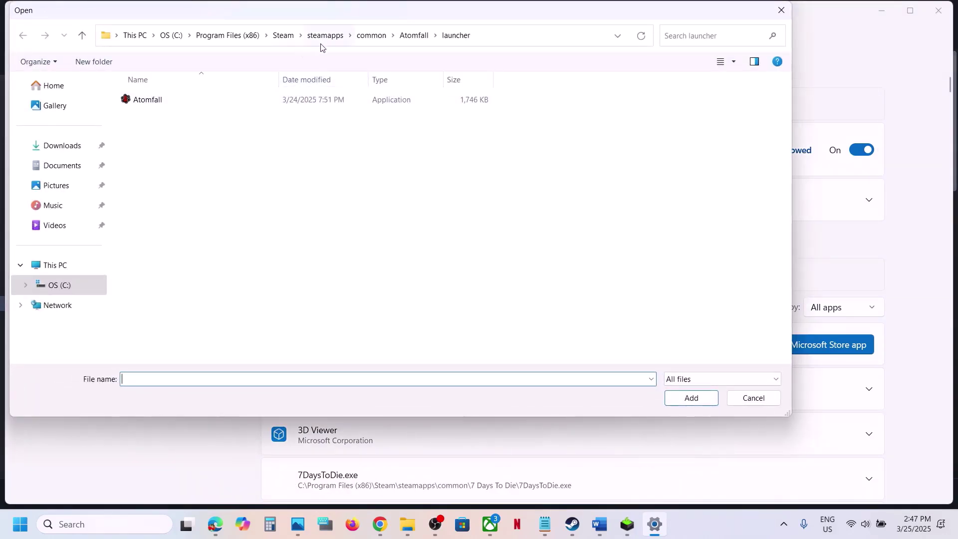
{"action": "left_click", "coordinate": [371, 35]}
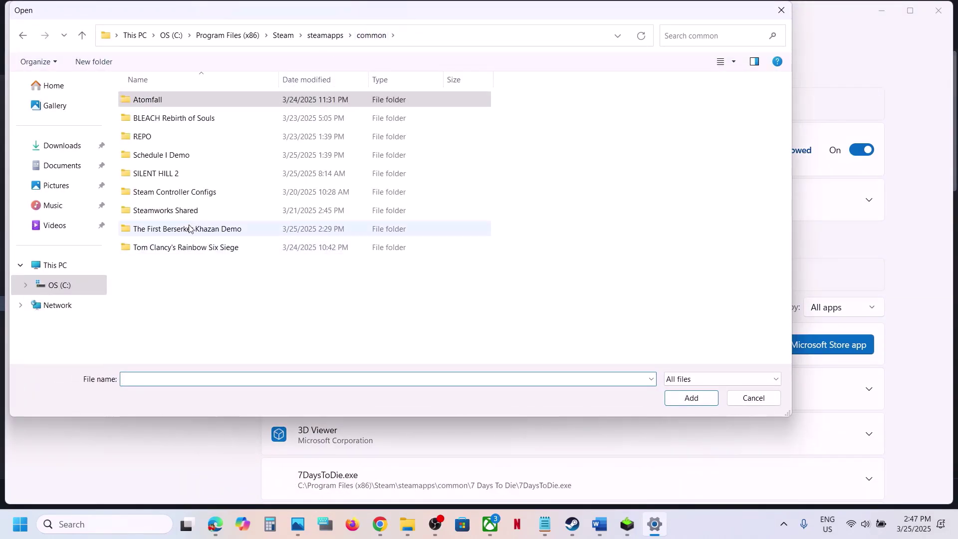
{"action": "double_click", "coordinate": [190, 229]}
{"action": "double_click", "coordinate": [172, 101]}
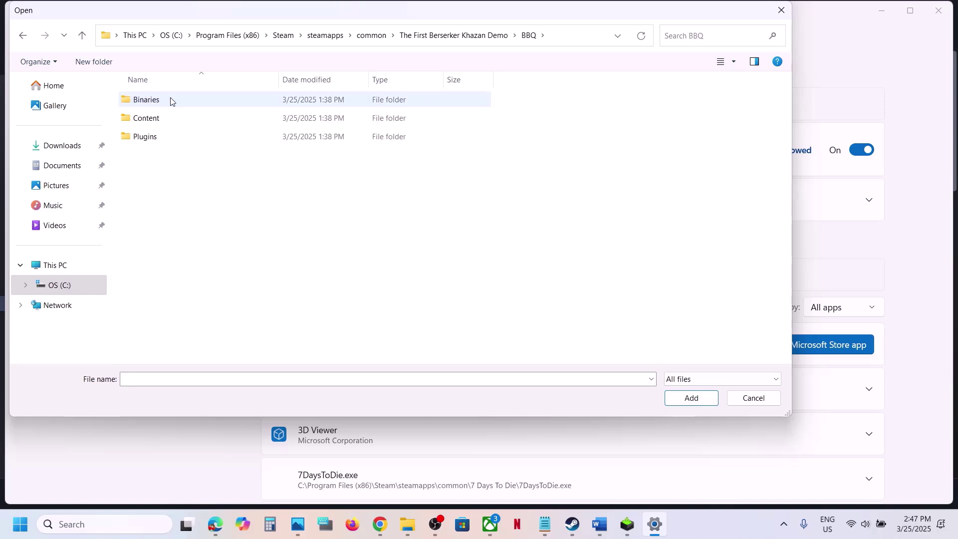
{"action": "double_click", "coordinate": [172, 101]}
{"action": "double_click", "coordinate": [171, 99]}
{"action": "left_click", "coordinate": [213, 105]}
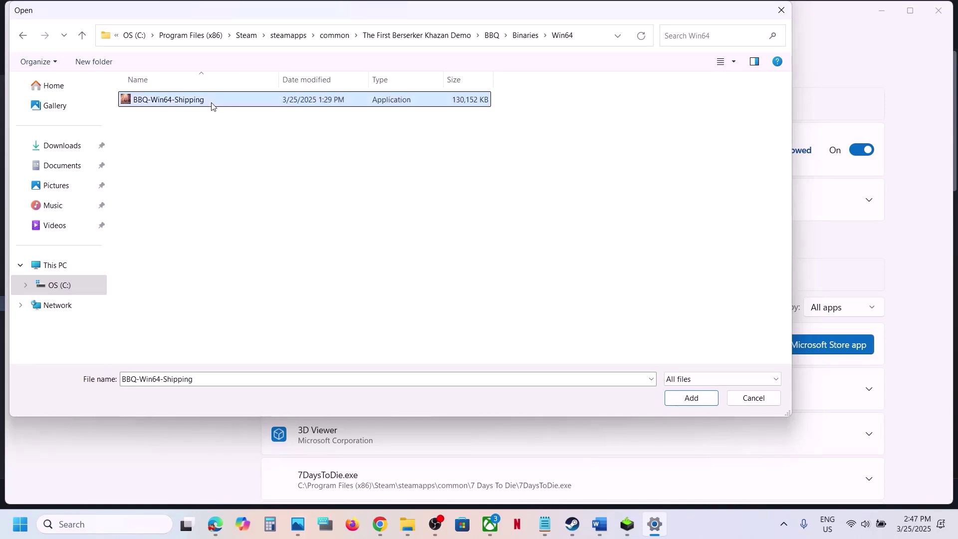
{"action": "left_click", "coordinate": [679, 398]}
Step: Set the GPU preference of the KZ app entry to High Performance (NVIDIA GeForce RTX 3050 Laptop GPU)
{"action": "scroll", "coordinate": [471, 403], "scroll_direction": "down", "scroll_amount": 3}
{"action": "scroll", "coordinate": [471, 403], "scroll_direction": "down", "scroll_amount": 10}
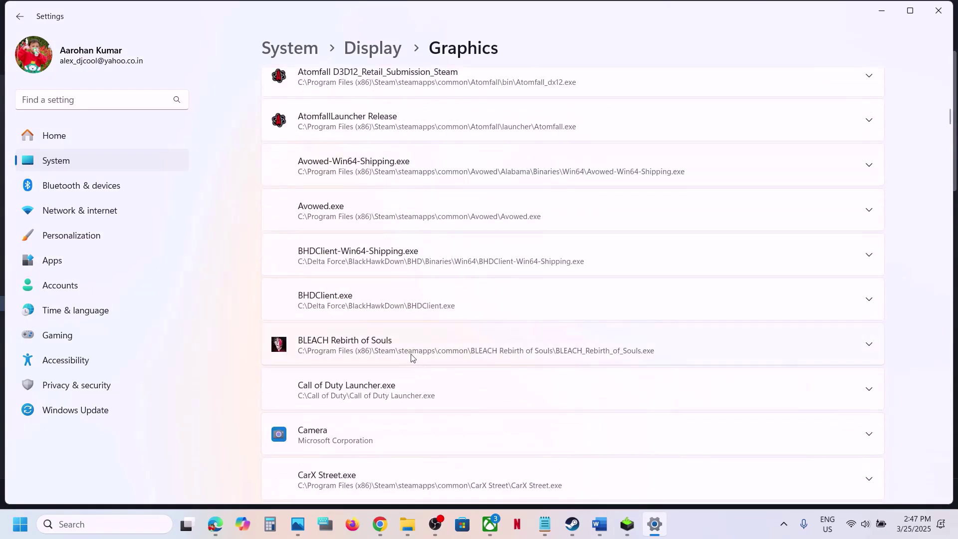
{"action": "scroll", "coordinate": [412, 356], "scroll_direction": "down", "scroll_amount": 6}
{"action": "scroll", "coordinate": [412, 356], "scroll_direction": "up", "scroll_amount": 6}
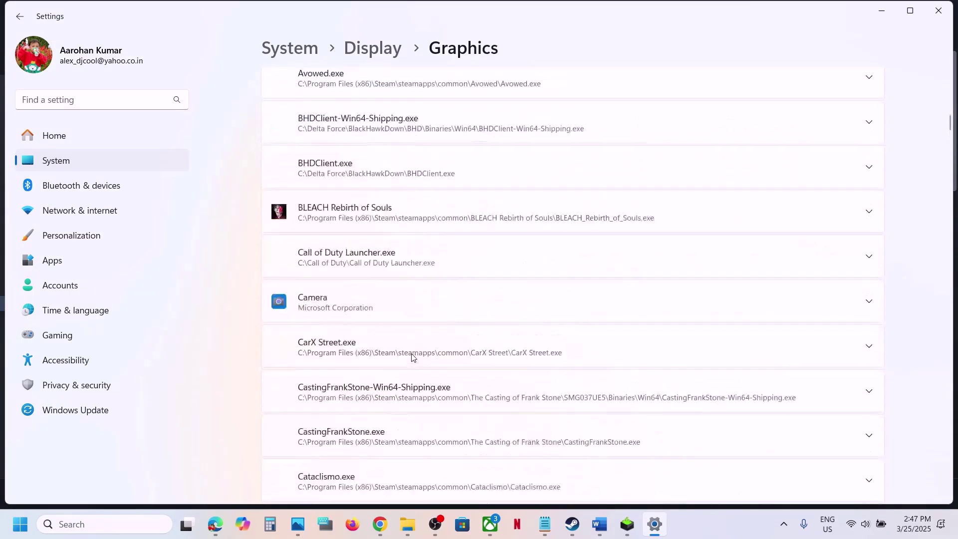
{"action": "scroll", "coordinate": [411, 356], "scroll_direction": "up", "scroll_amount": 8}
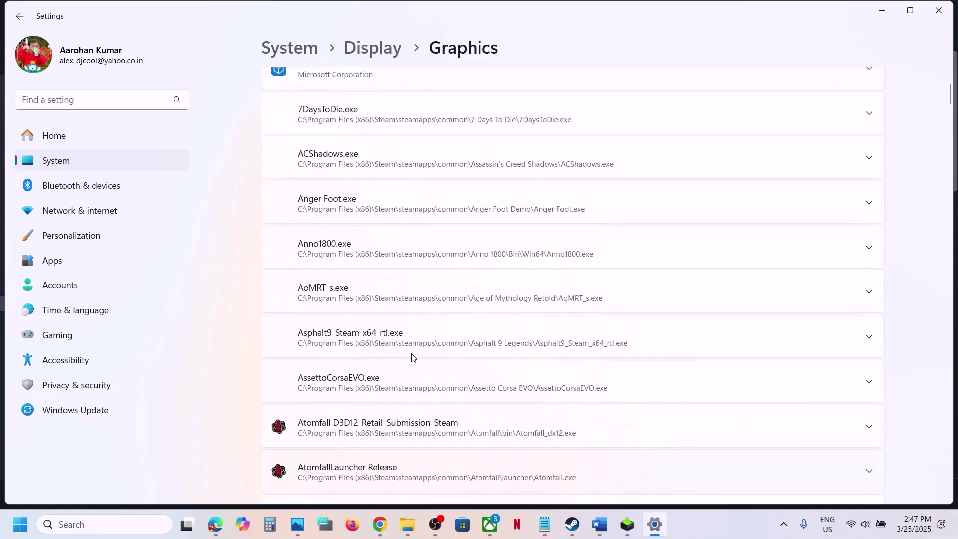
{"action": "scroll", "coordinate": [411, 354], "scroll_direction": "down", "scroll_amount": 15}
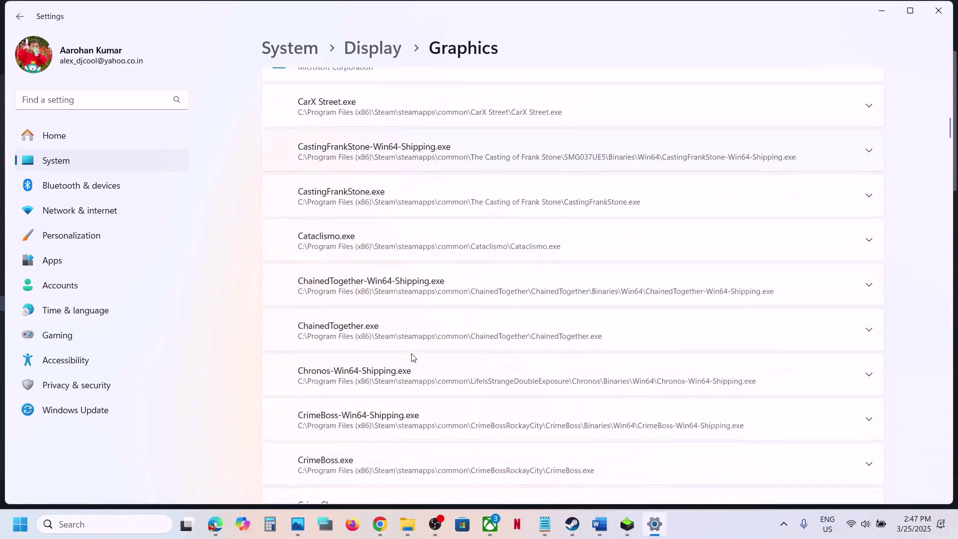
{"action": "scroll", "coordinate": [411, 357], "scroll_direction": "down", "scroll_amount": 15}
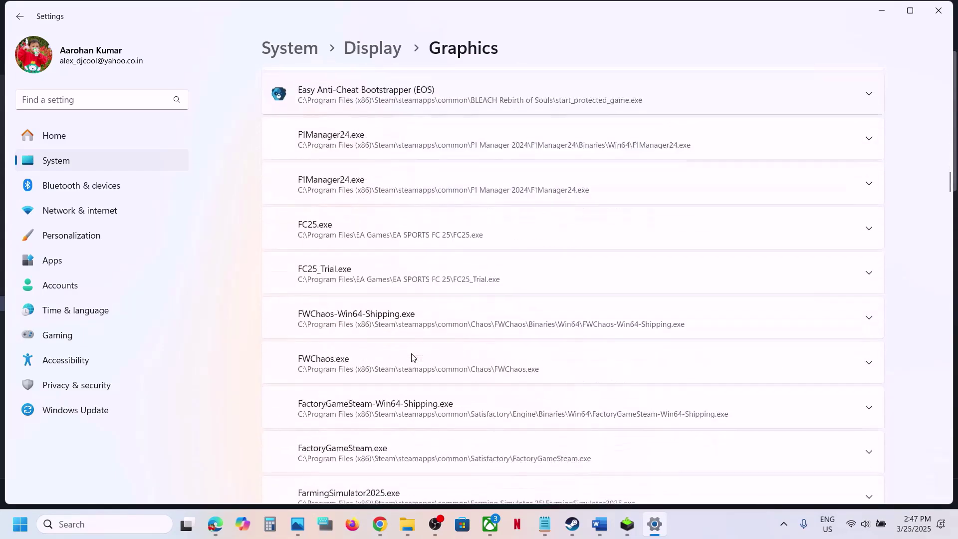
{"action": "scroll", "coordinate": [412, 358], "scroll_direction": "up", "scroll_amount": 1}
{"action": "scroll", "coordinate": [412, 357], "scroll_direction": "down", "scroll_amount": 15}
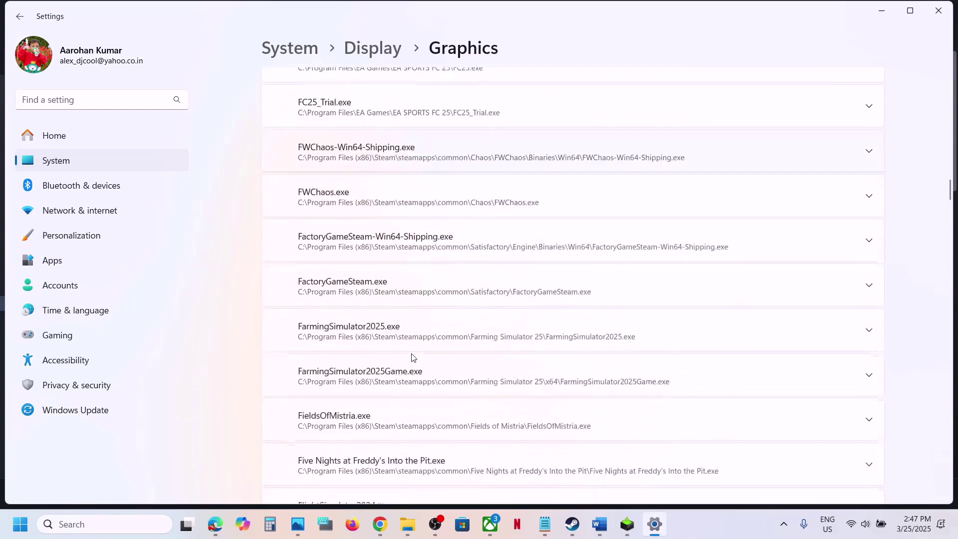
{"action": "scroll", "coordinate": [412, 357], "scroll_direction": "down", "scroll_amount": 4}
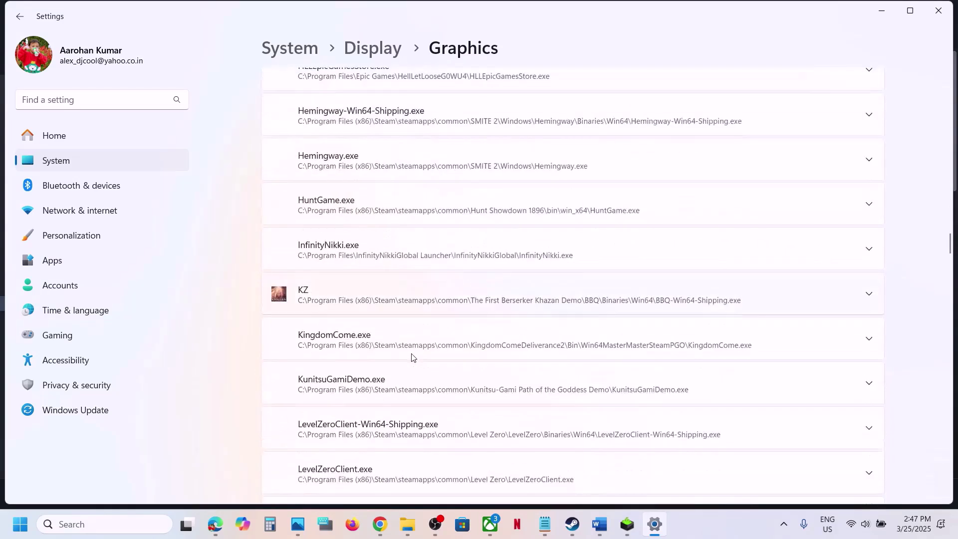
{"action": "left_click", "coordinate": [444, 298]}
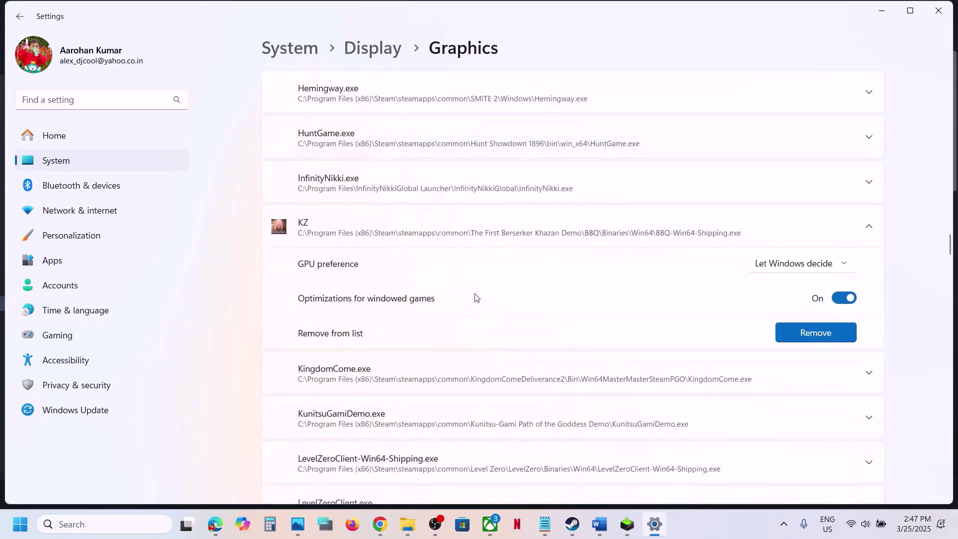
{"action": "left_click", "coordinate": [804, 270]}
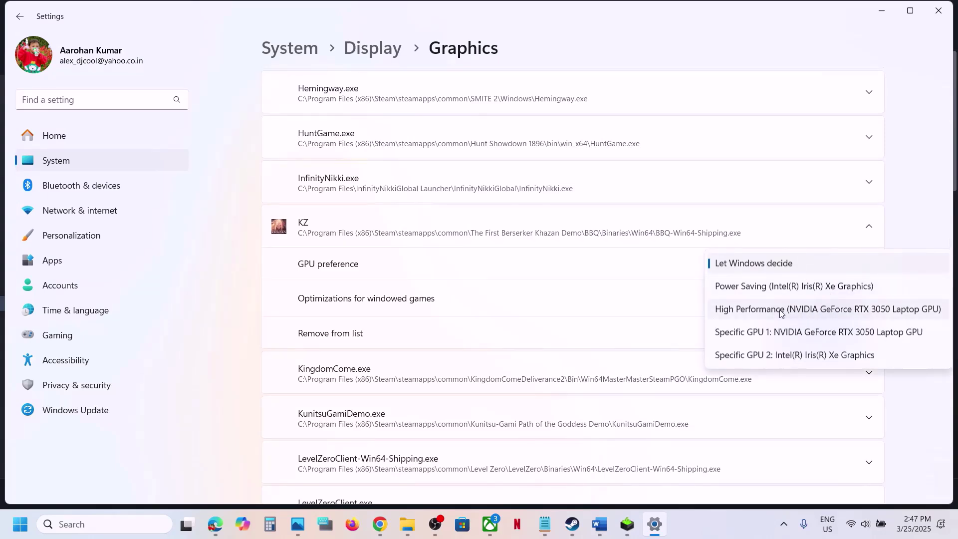
{"action": "left_click", "coordinate": [802, 312]}
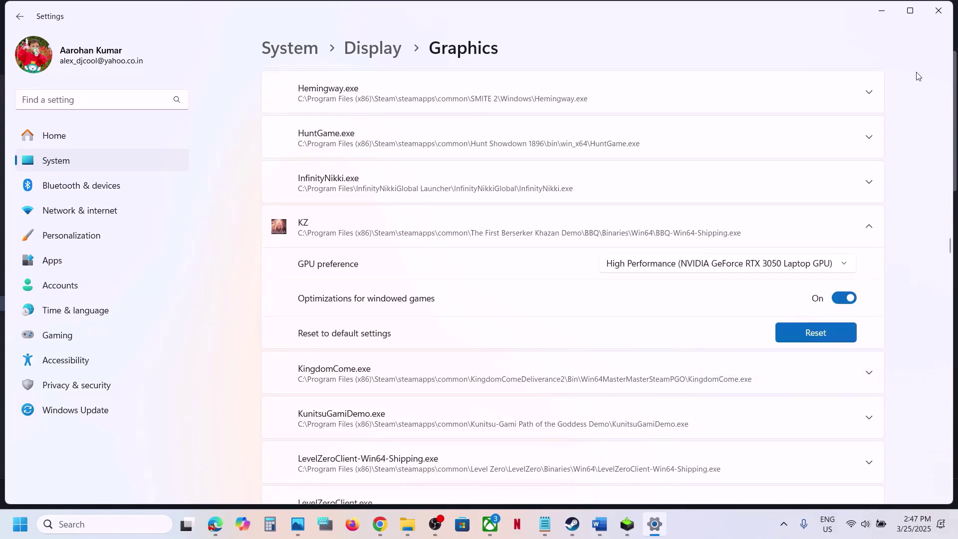
{"action": "scroll", "coordinate": [783, 314], "scroll_direction": "up", "scroll_amount": 20}
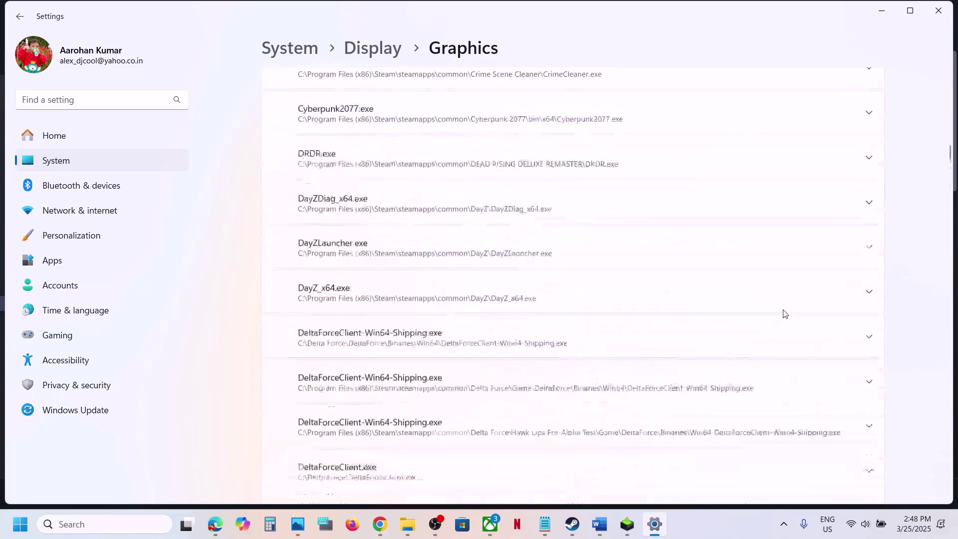
Step: Add the KZ application from the The First Berserker Khazan Demo folder to the Graphics settings app list
{"action": "left_click", "coordinate": [723, 207]}
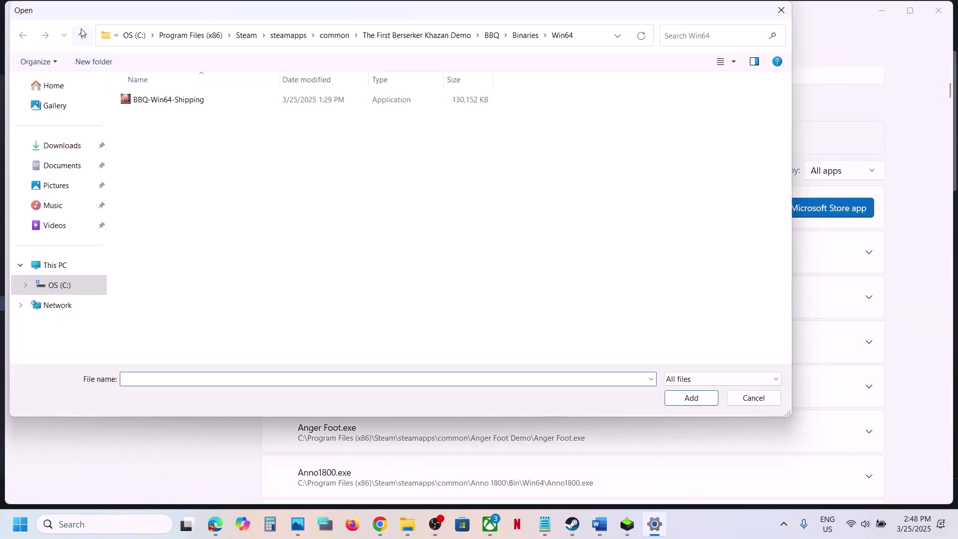
{"action": "left_click", "coordinate": [82, 34]}
{"action": "left_click", "coordinate": [83, 35]}
{"action": "left_click", "coordinate": [82, 35]}
{"action": "left_click", "coordinate": [146, 135]}
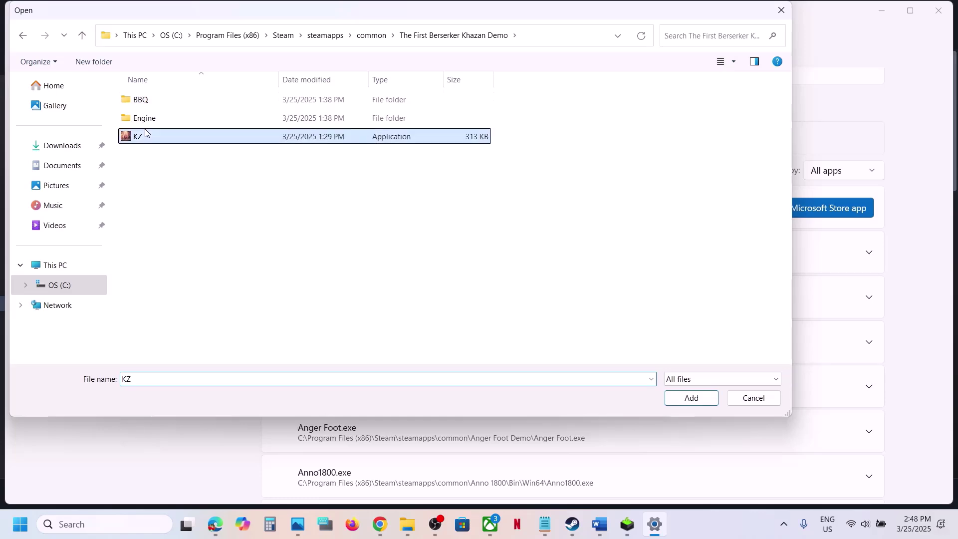
{"action": "left_click", "coordinate": [686, 397]}
Step: Set the GPU preference of the BootstrapPackagedGame (KZ.exe) entry to High Performance (NVIDIA GeForce RTX 3050 Laptop GPU) and close Settings
{"action": "scroll", "coordinate": [477, 338], "scroll_direction": "down", "scroll_amount": 3}
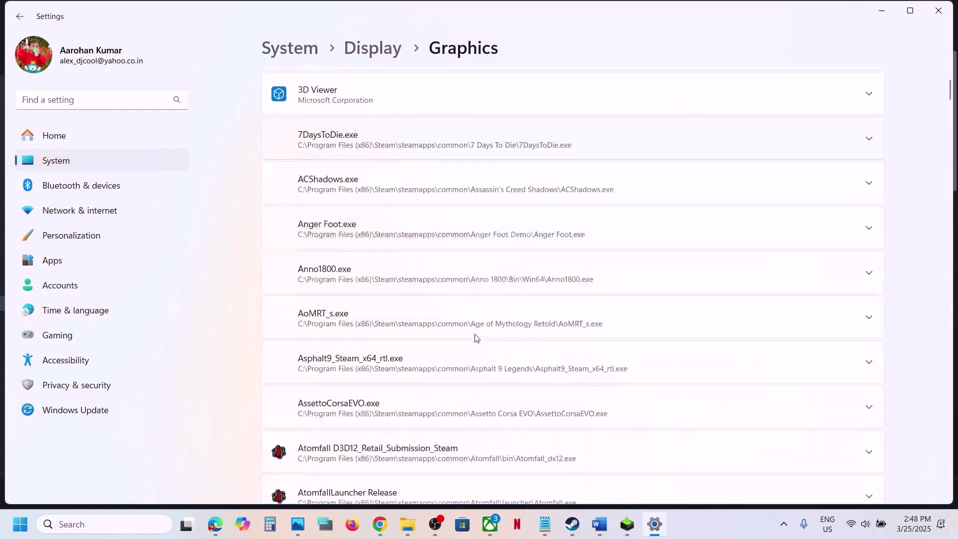
{"action": "scroll", "coordinate": [476, 338], "scroll_direction": "down", "scroll_amount": 9}
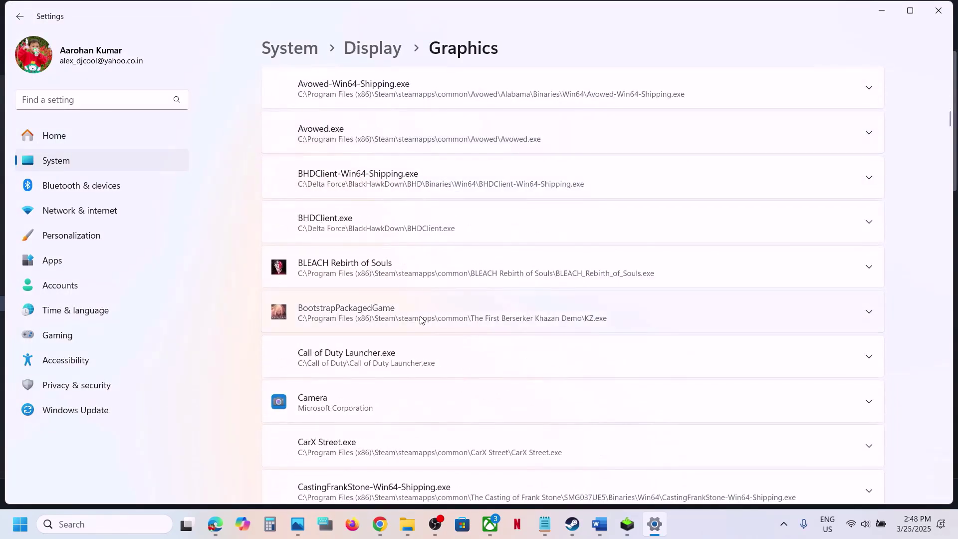
{"action": "left_click", "coordinate": [421, 319]}
{"action": "left_click", "coordinate": [791, 349]}
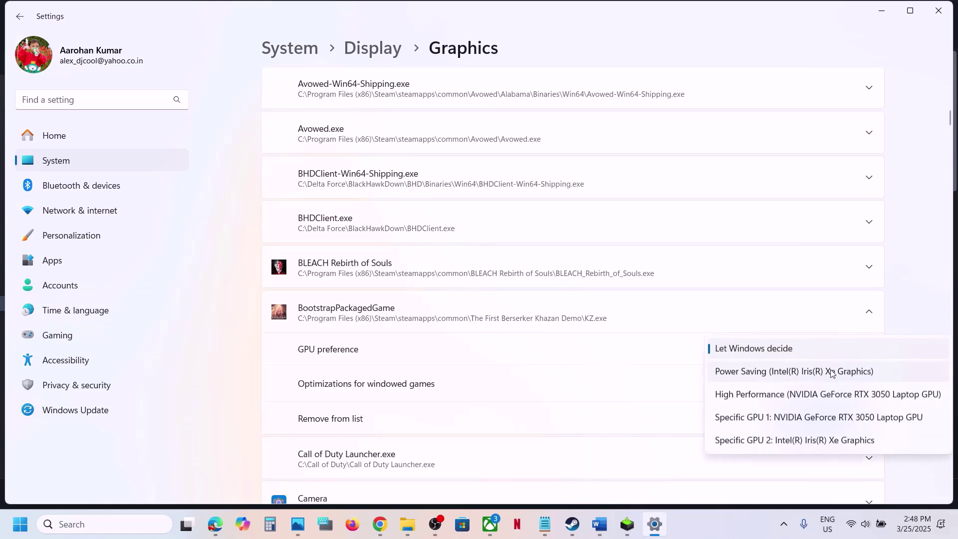
{"action": "left_click", "coordinate": [818, 394]}
{"action": "left_click", "coordinate": [938, 10]}
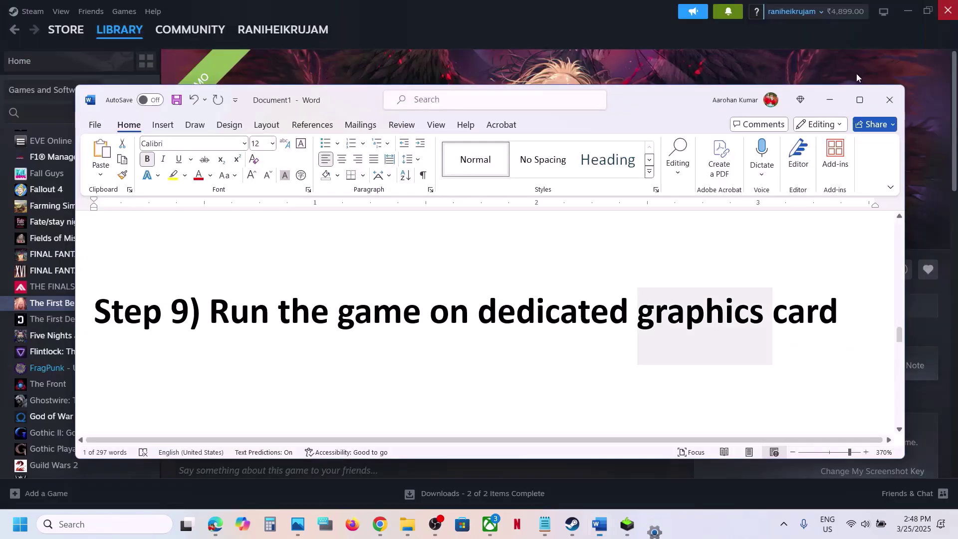
Step: Go to the Word note on updating Windows to the latest version, and check for updates in Windows Update
{"action": "scroll", "coordinate": [540, 332], "scroll_direction": "down", "scroll_amount": 2}
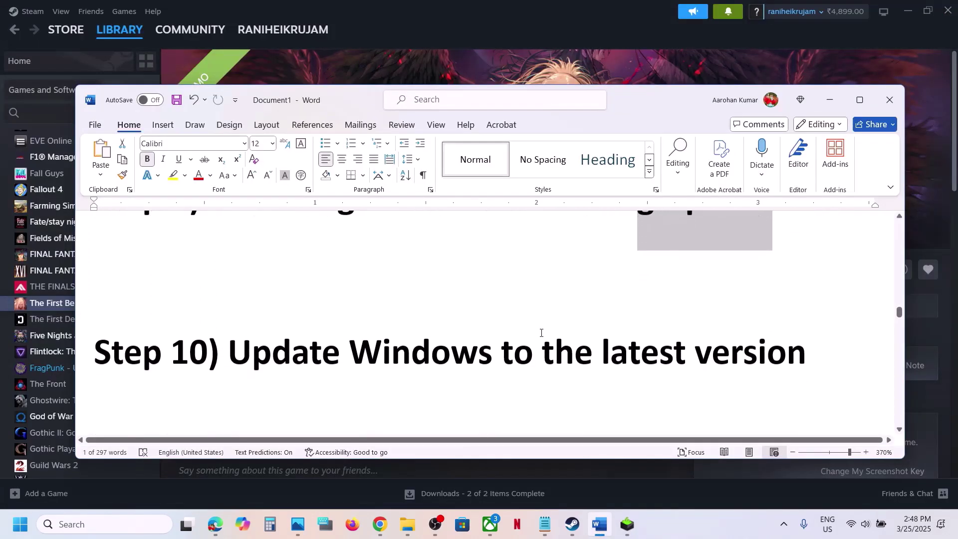
{"action": "left_click", "coordinate": [710, 83]}
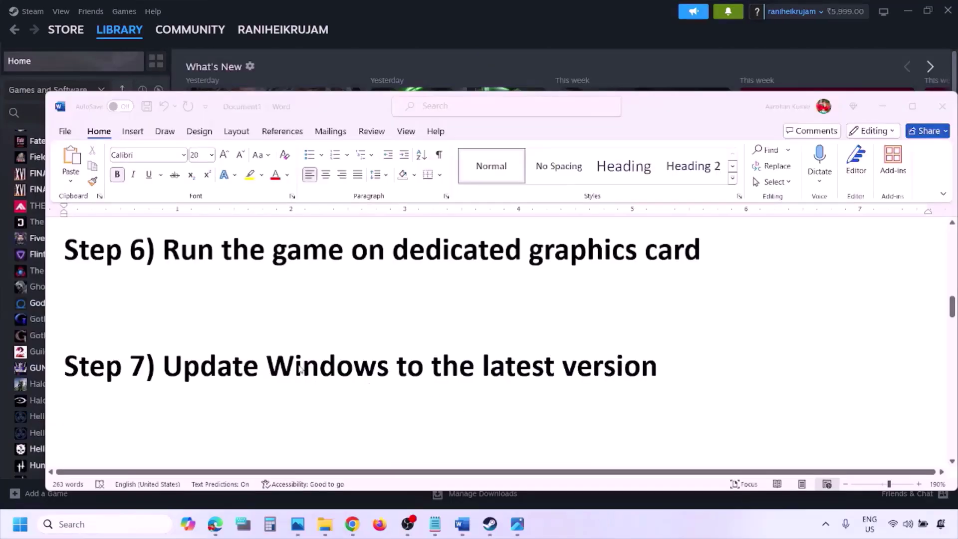
{"action": "left_click", "coordinate": [220, 360]}
{"action": "left_click_drag", "start_coordinate": [170, 365], "coordinate": [644, 380]}
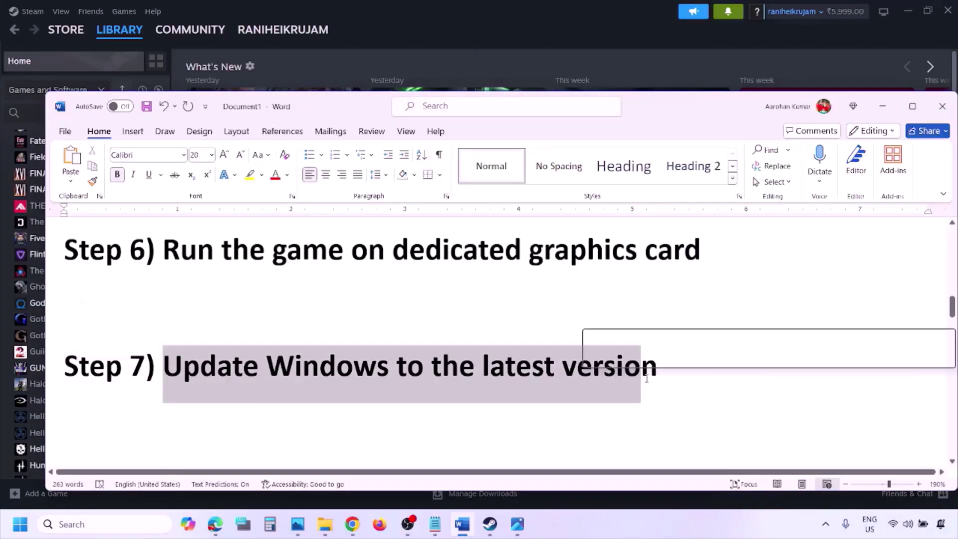
{"action": "key", "text": "super+i"}
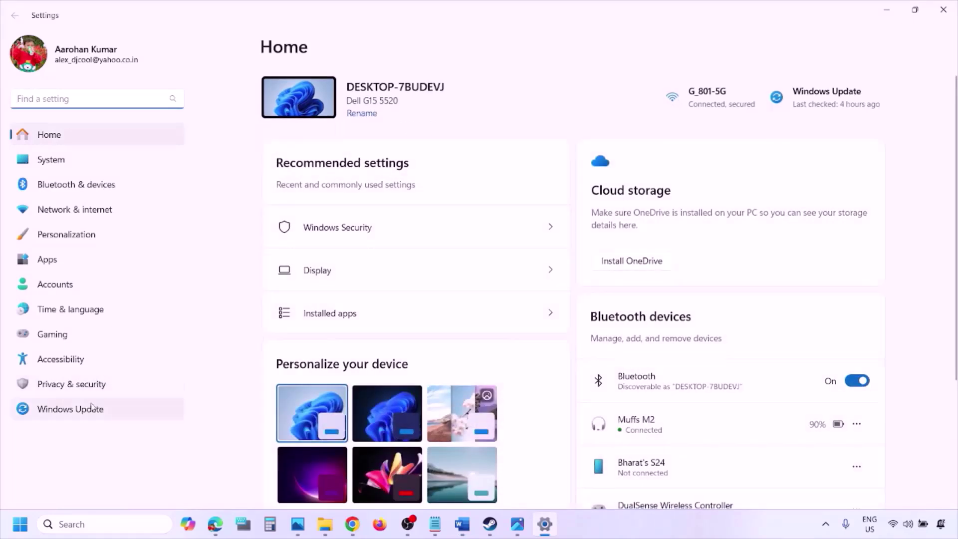
{"action": "left_click", "coordinate": [75, 410]}
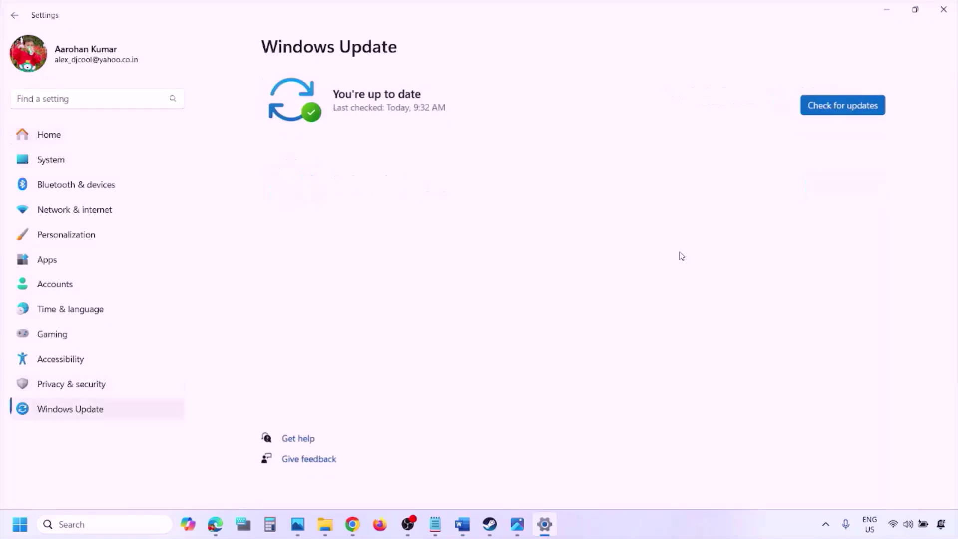
{"action": "left_click", "coordinate": [848, 106]}
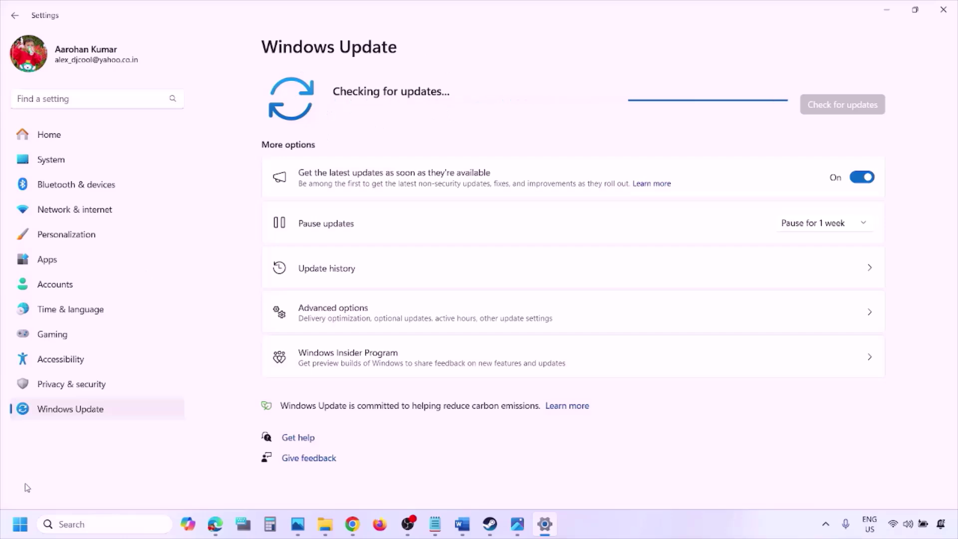
Step: Bring up the Windows power options that include Restart, and switch back to the Word notes without restarting
{"action": "left_click", "coordinate": [20, 524]}
{"action": "left_click", "coordinate": [364, 481]}
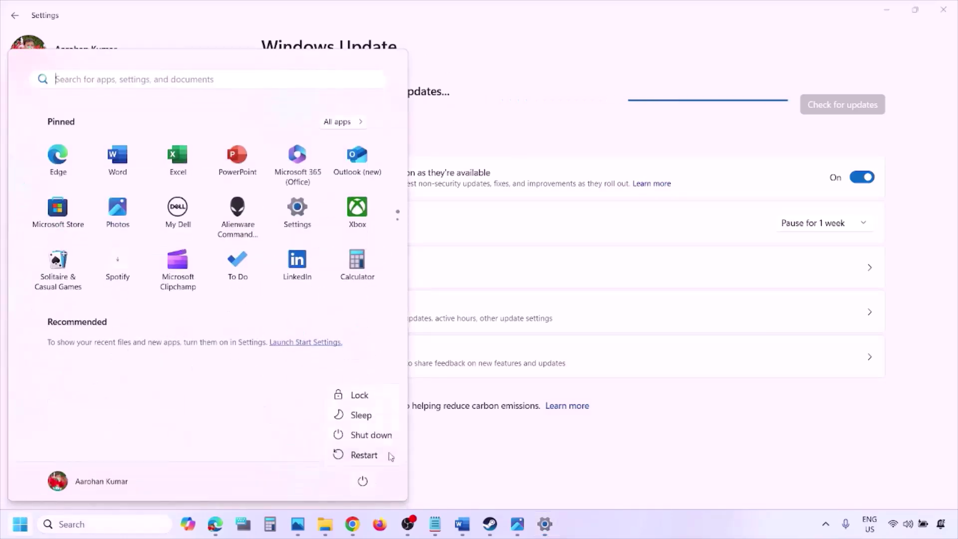
{"action": "left_click", "coordinate": [462, 525]}
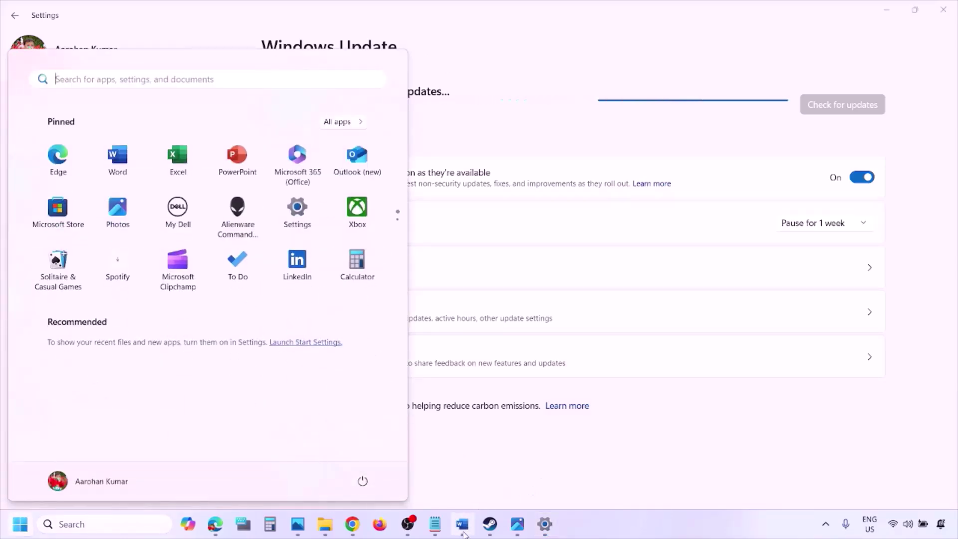
Step: Open the Visual C++ link from Step 8 of the notes, docs.microsoft.com/en-US/cpp/windows/latest-supported-vc-redist?view=msvc-160, in a new Chrome window
{"action": "scroll", "coordinate": [419, 390], "scroll_direction": "down", "scroll_amount": 3}
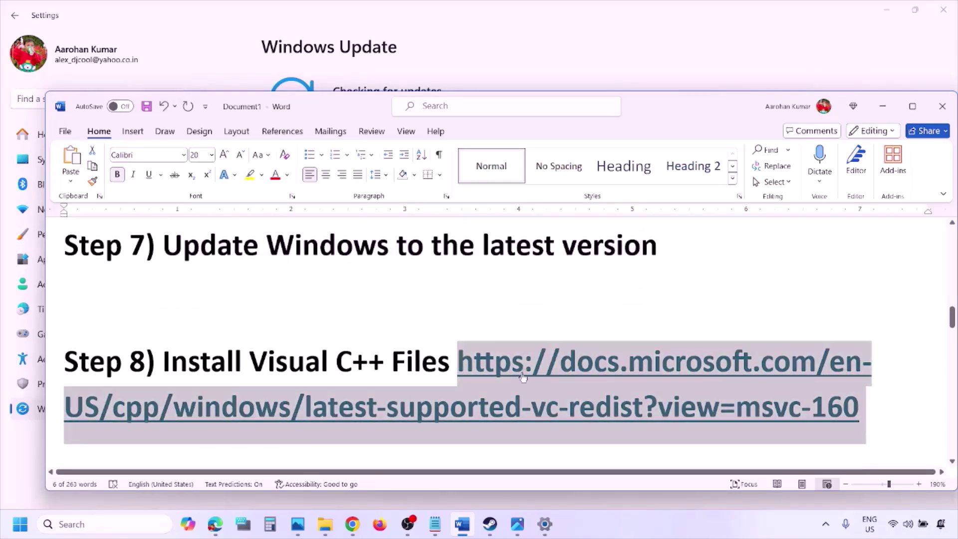
{"action": "right_click", "coordinate": [352, 524]}
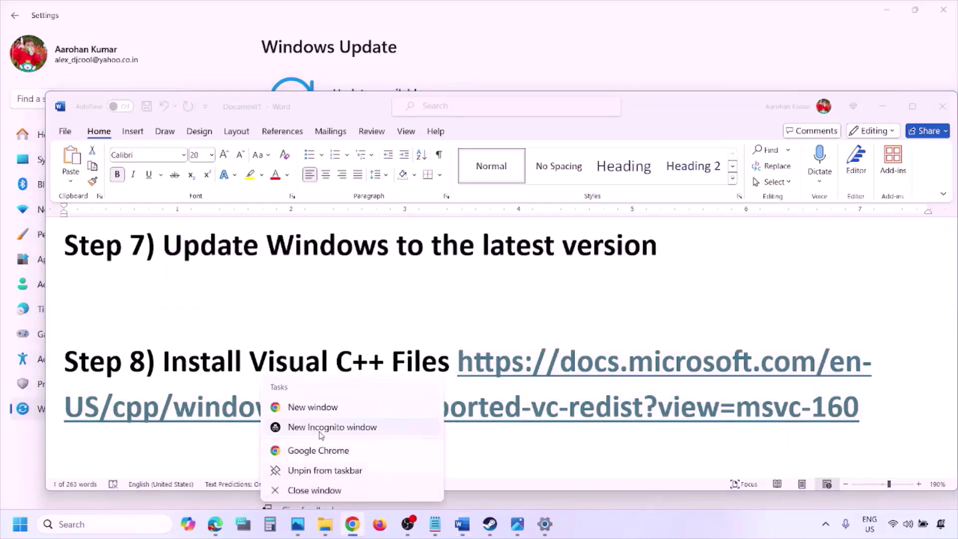
{"action": "left_click", "coordinate": [312, 416]}
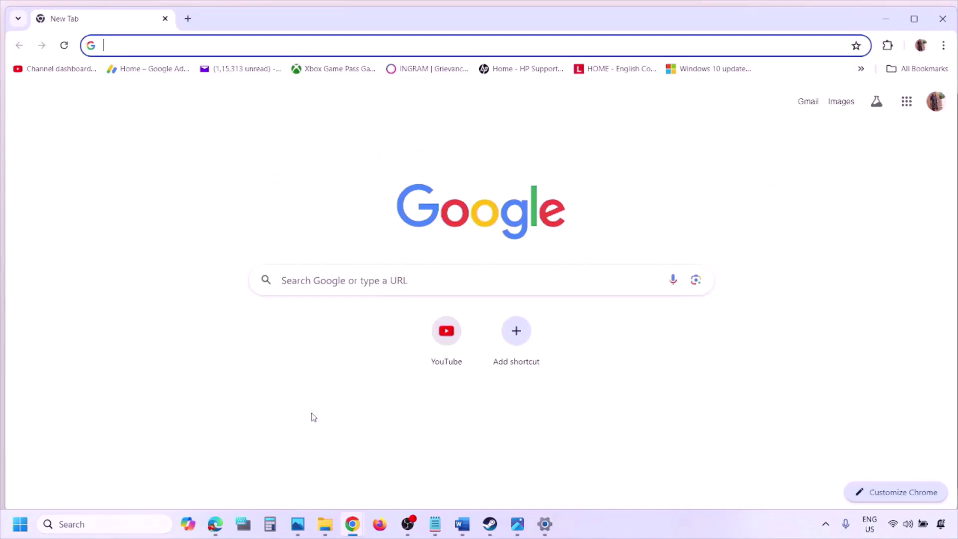
{"action": "type", "text": "https://docs.microsoft.com/en-US/cpp/windows/latest-supported-vc-redist?view=msvc-160"}
{"action": "key", "text": "Return"}
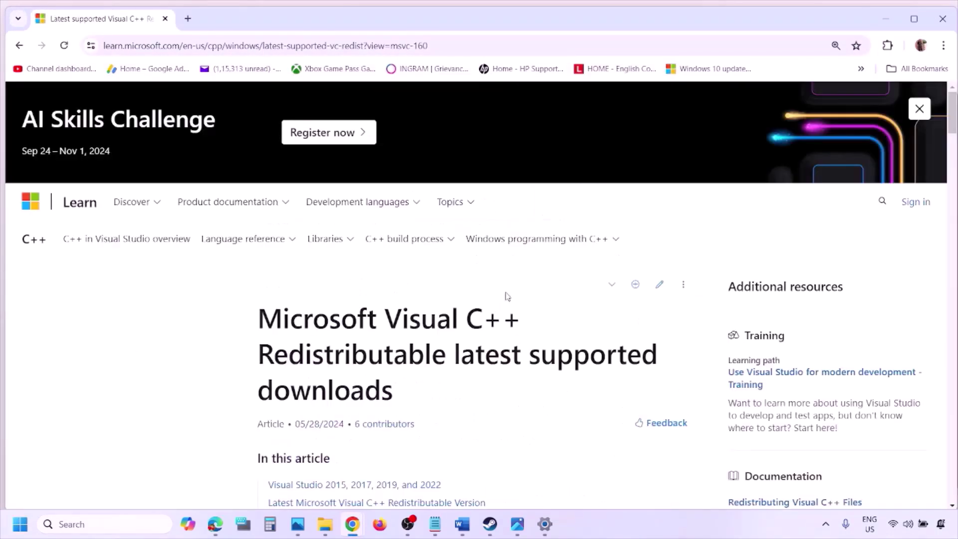
Step: Download the X86 Visual C++ redistributable from the Visual Studio 2015, 2017, 2019, and 2022 section and run its setup with Repair
{"action": "scroll", "coordinate": [417, 295], "scroll_direction": "down", "scroll_amount": 5}
{"action": "scroll", "coordinate": [417, 294], "scroll_direction": "down", "scroll_amount": 5}
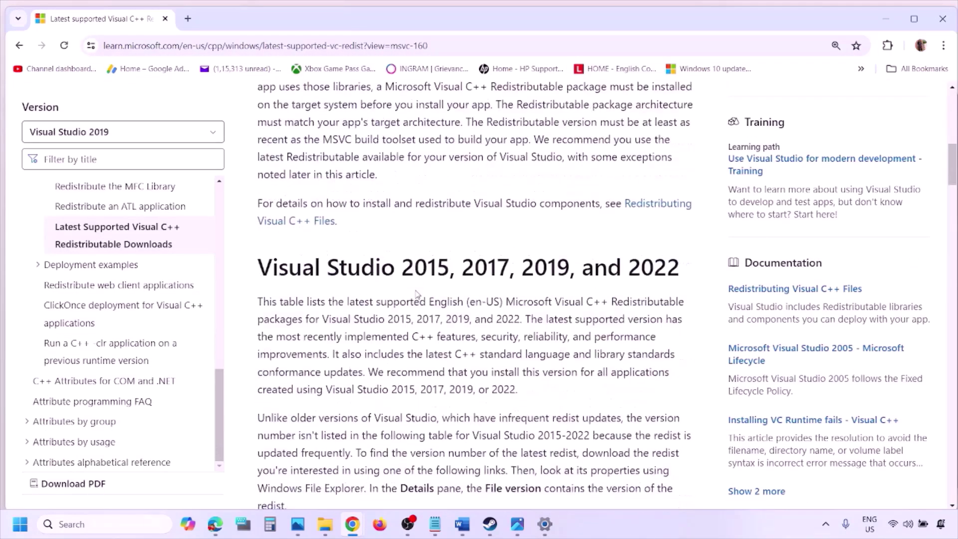
{"action": "left_click_drag", "start_coordinate": [305, 269], "coordinate": [644, 268]}
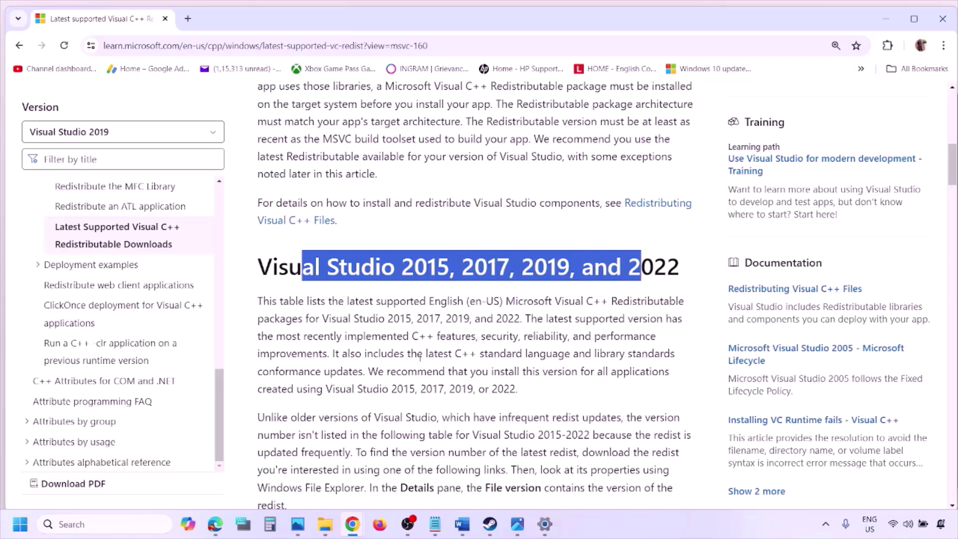
{"action": "scroll", "coordinate": [420, 356], "scroll_direction": "down", "scroll_amount": 8}
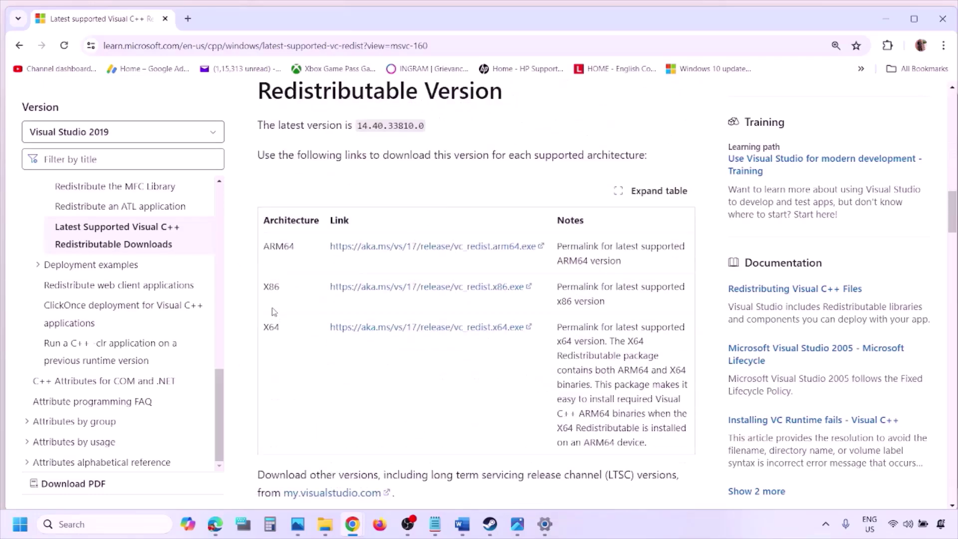
{"action": "double_click", "coordinate": [270, 289]}
{"action": "double_click", "coordinate": [274, 310]}
{"action": "double_click", "coordinate": [266, 286]}
{"action": "left_click_drag", "start_coordinate": [266, 286], "coordinate": [470, 292]}
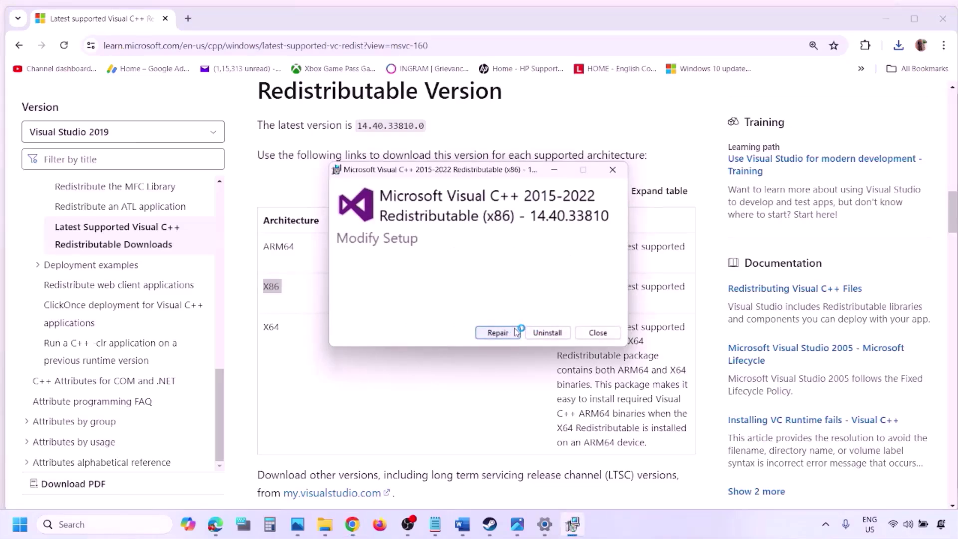
{"action": "left_click", "coordinate": [499, 332]}
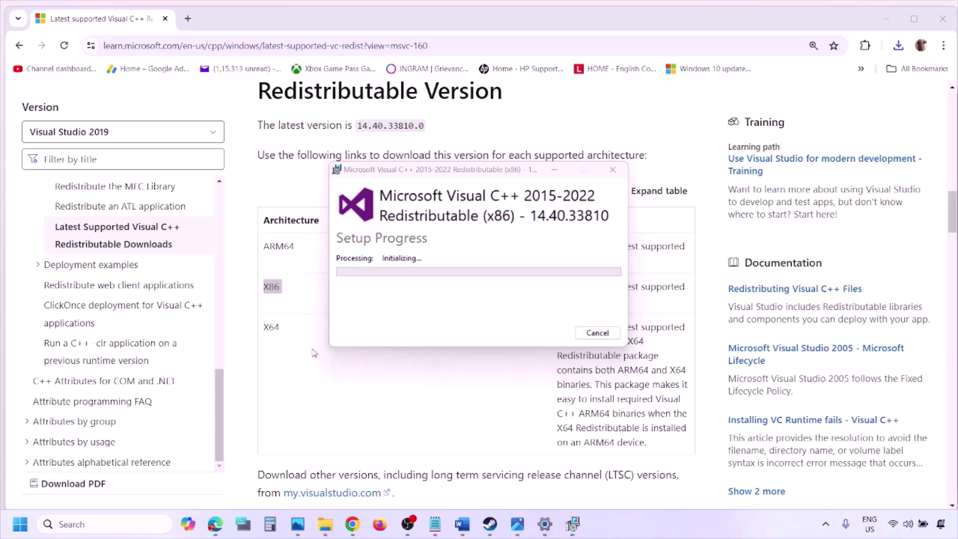
Step: Download the X64 Visual C++ redistributable, VC_redist.x64.exe, and run its setup with Repair
{"action": "double_click", "coordinate": [271, 327]}
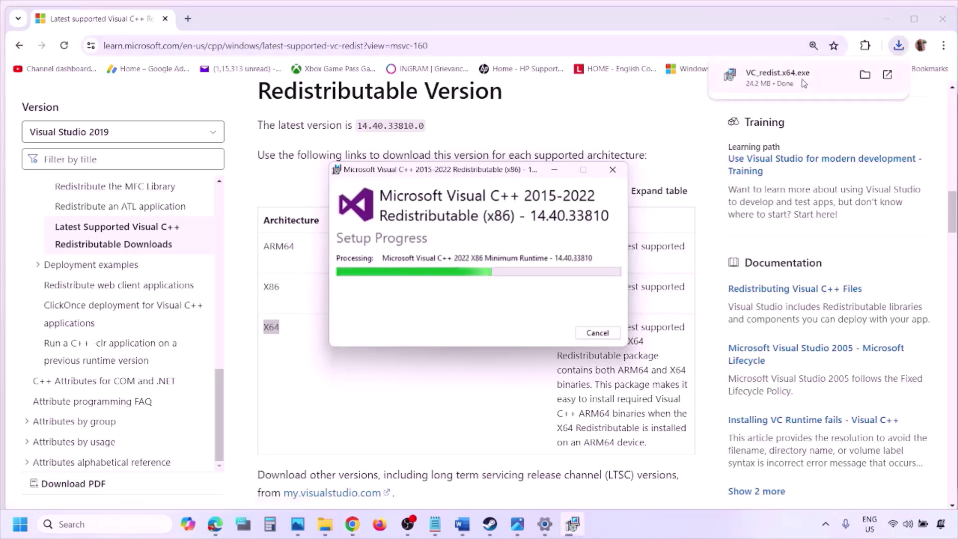
{"action": "left_click", "coordinate": [803, 84]}
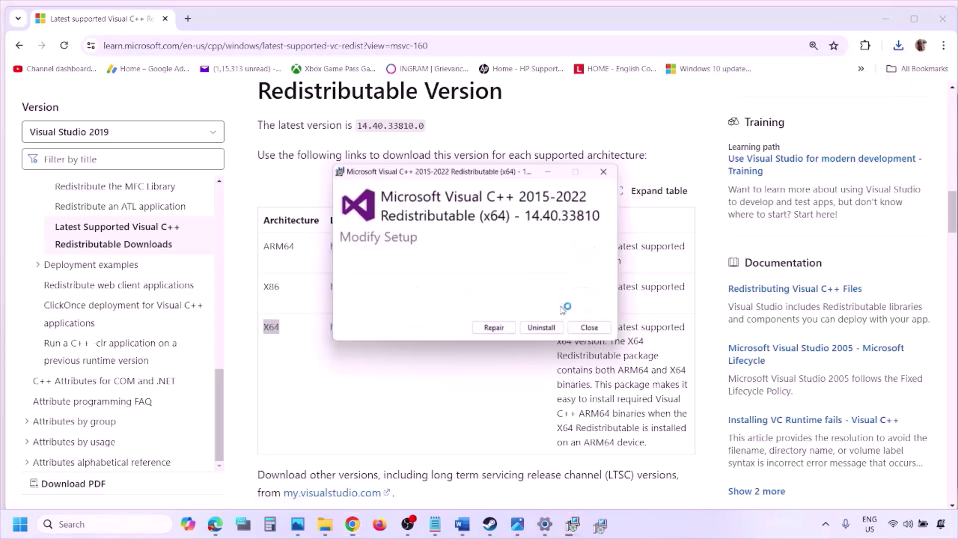
{"action": "left_click", "coordinate": [499, 333]}
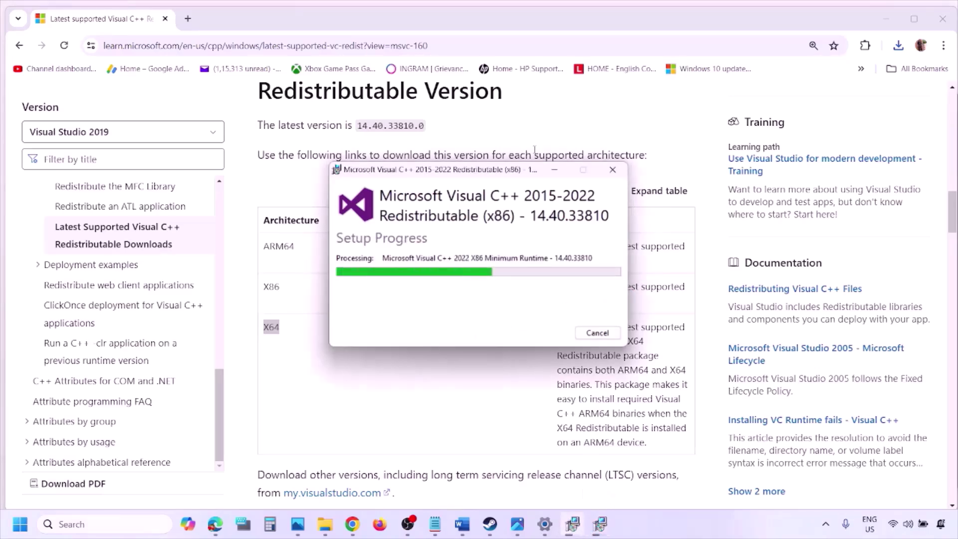
Step: Place the x86 and x64 redistributable setup windows side by side, and bring the download page back to the front
{"action": "left_click_drag", "start_coordinate": [526, 169], "coordinate": [304, 213]}
{"action": "left_click_drag", "start_coordinate": [499, 175], "coordinate": [623, 224]}
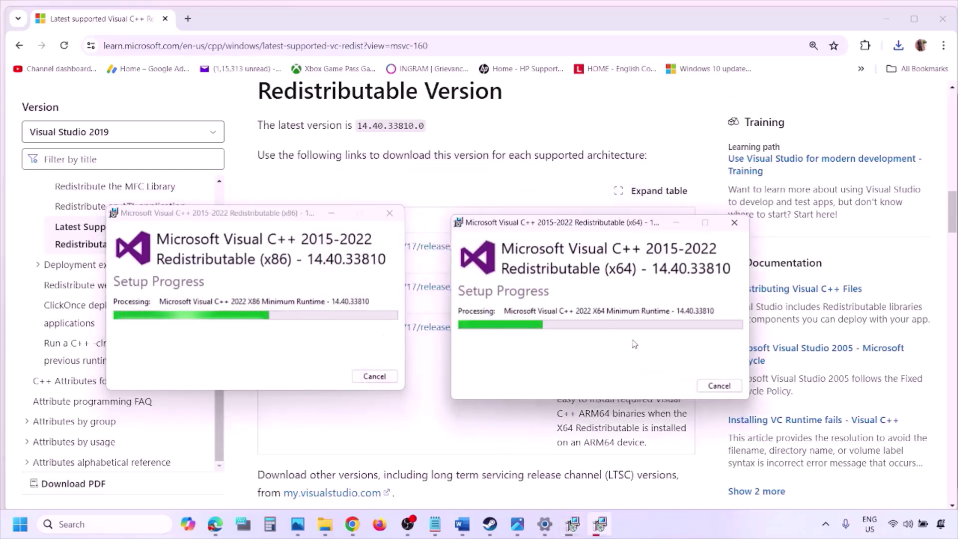
{"action": "left_click", "coordinate": [431, 426]}
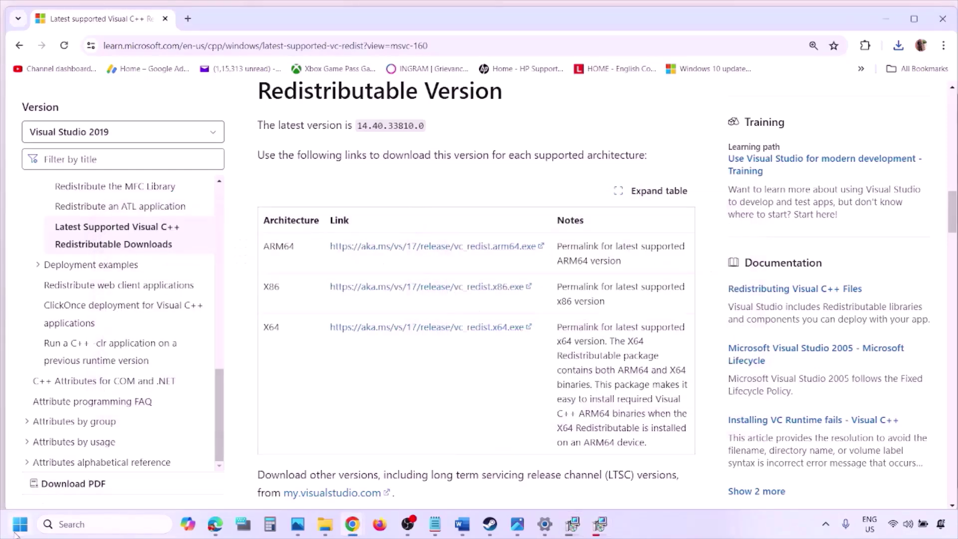
Step: Show the Restart option among the Windows power choices and dismiss it, returning to the download page
{"action": "left_click", "coordinate": [19, 528]}
{"action": "left_click", "coordinate": [363, 481]}
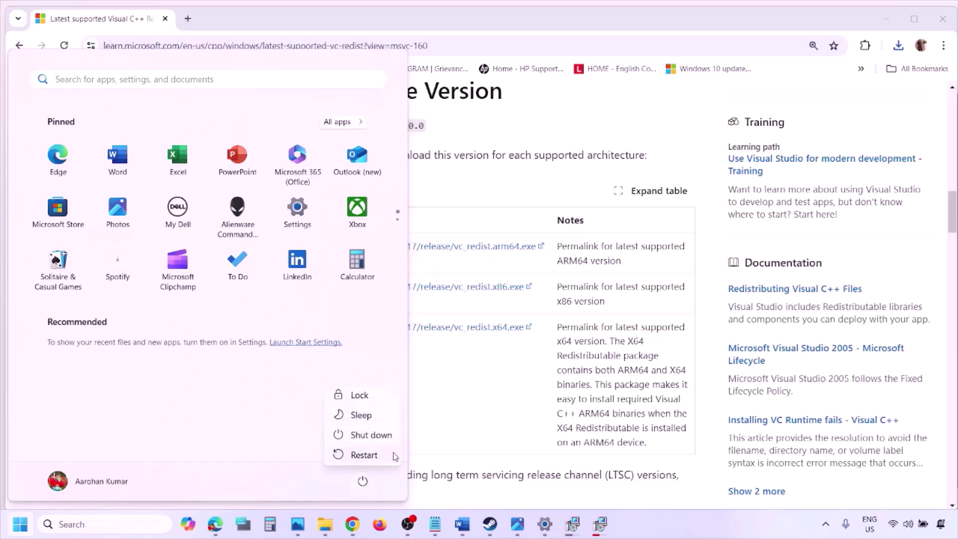
{"action": "left_click", "coordinate": [496, 424]}
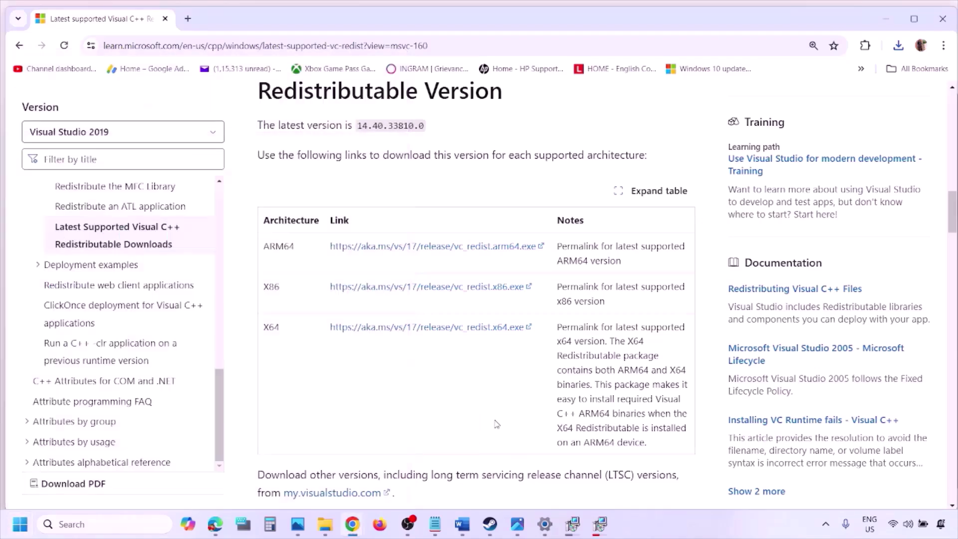
Step: Switch to the Word troubleshooting document, maximize it, and highlight the Step 9 advice about unplugging external devices
{"action": "left_click", "coordinate": [462, 523]}
{"action": "scroll", "coordinate": [410, 339], "scroll_direction": "down", "scroll_amount": 3}
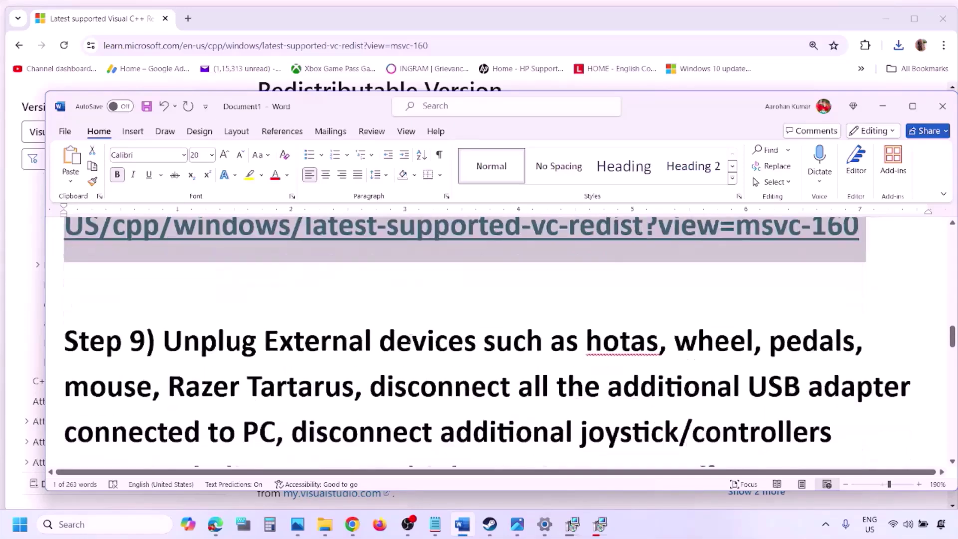
{"action": "left_click", "coordinate": [915, 106]}
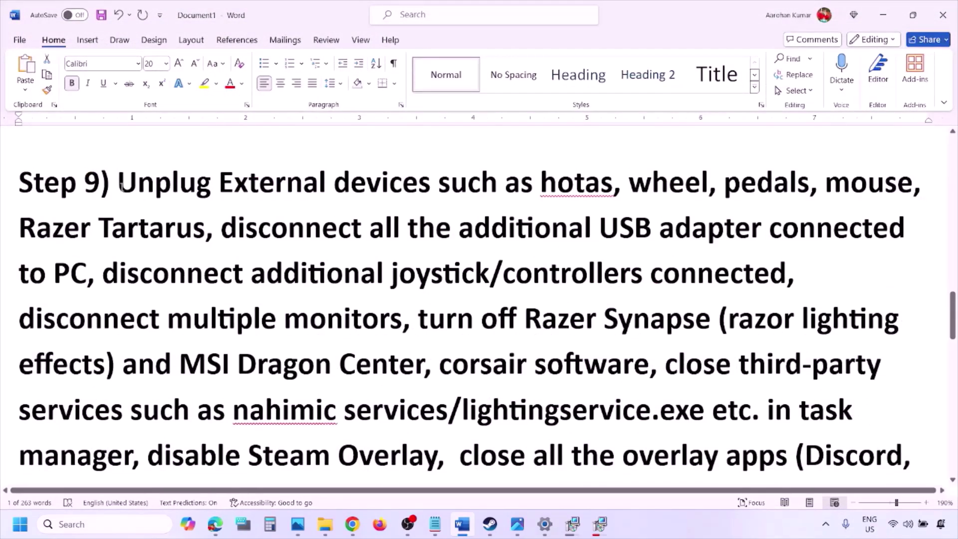
{"action": "left_click_drag", "start_coordinate": [119, 185], "coordinate": [763, 232]}
{"action": "left_click", "coordinate": [710, 226]}
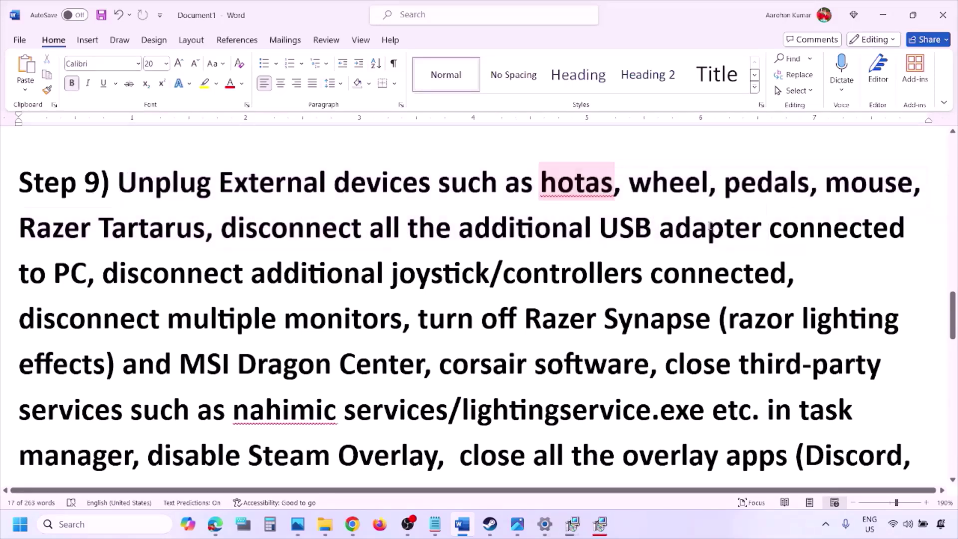
Step: Highlight in turn the Step 9 advice on extra controllers, multiple monitors, lighting software and third-party services, and disabling Steam Overlay
{"action": "left_click_drag", "start_coordinate": [105, 273], "coordinate": [665, 282]}
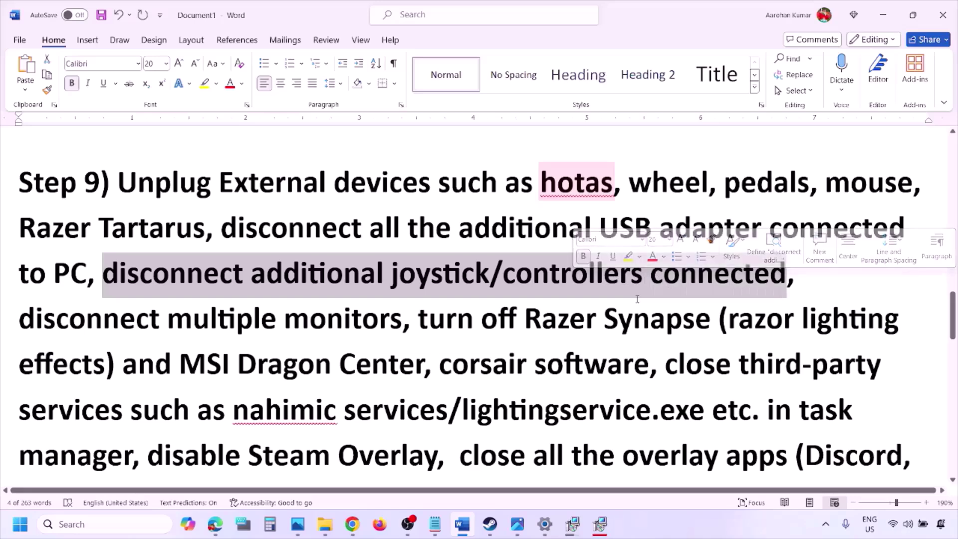
{"action": "left_click", "coordinate": [638, 279]}
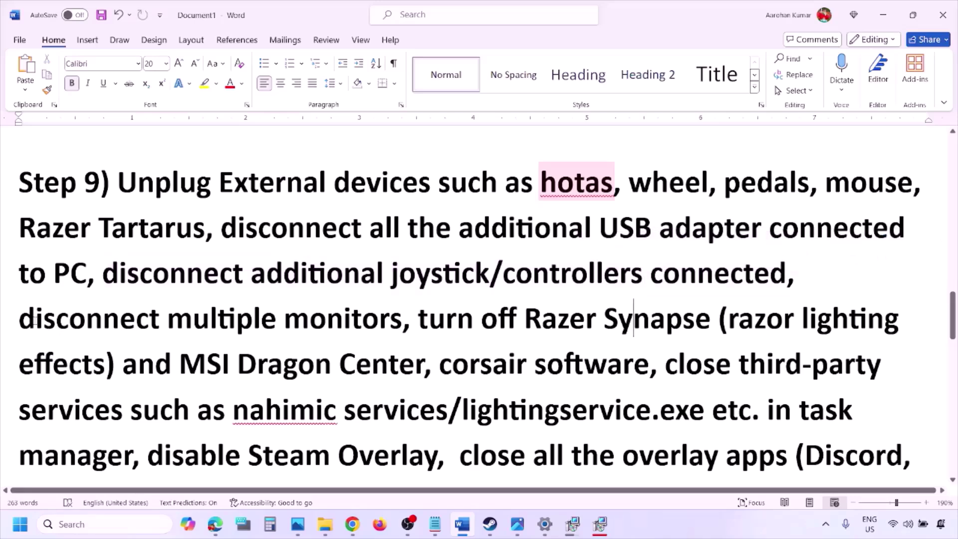
{"action": "left_click_drag", "start_coordinate": [33, 321], "coordinate": [333, 322]}
{"action": "scroll", "coordinate": [398, 283], "scroll_direction": "down", "scroll_amount": 1}
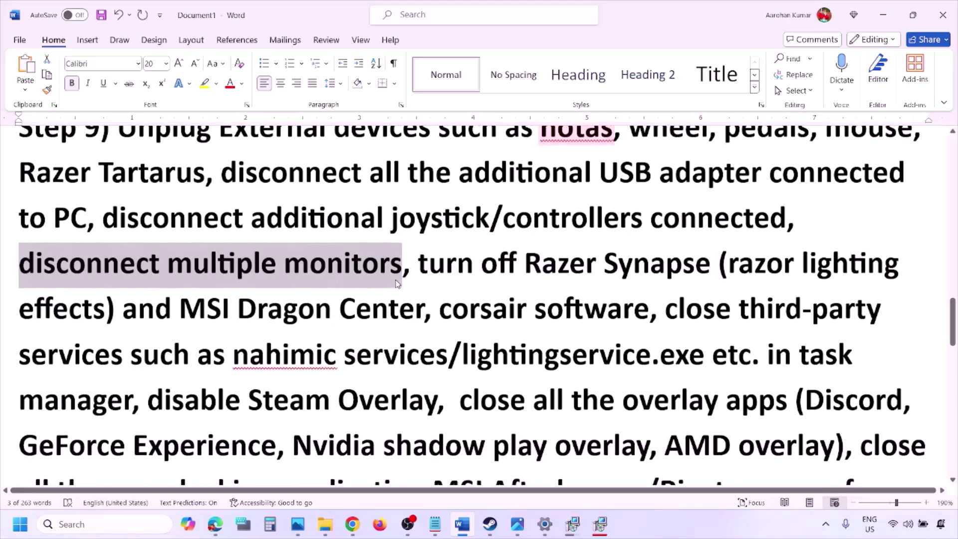
{"action": "left_click_drag", "start_coordinate": [421, 261], "coordinate": [134, 399]}
{"action": "scroll", "coordinate": [134, 399], "scroll_direction": "down", "scroll_amount": 1}
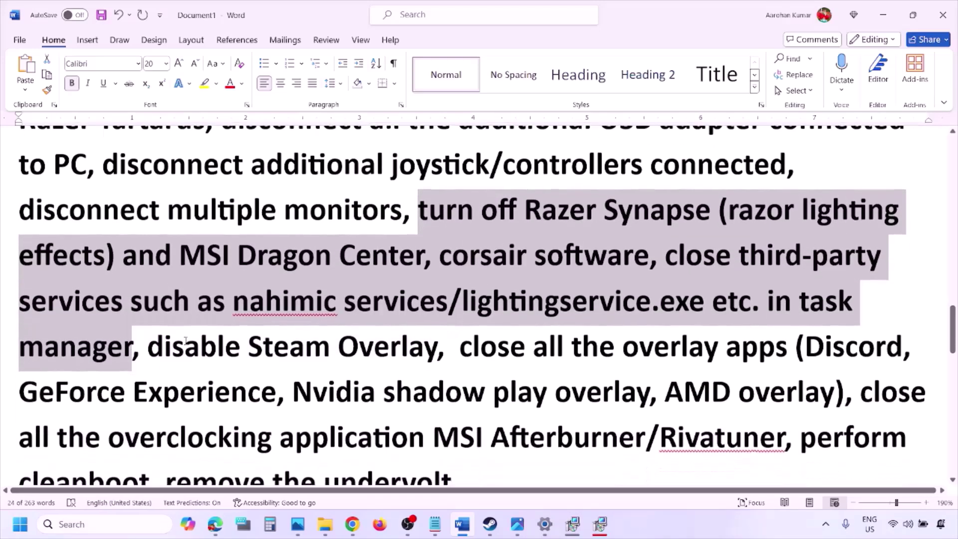
{"action": "left_click_drag", "start_coordinate": [149, 349], "coordinate": [436, 350]}
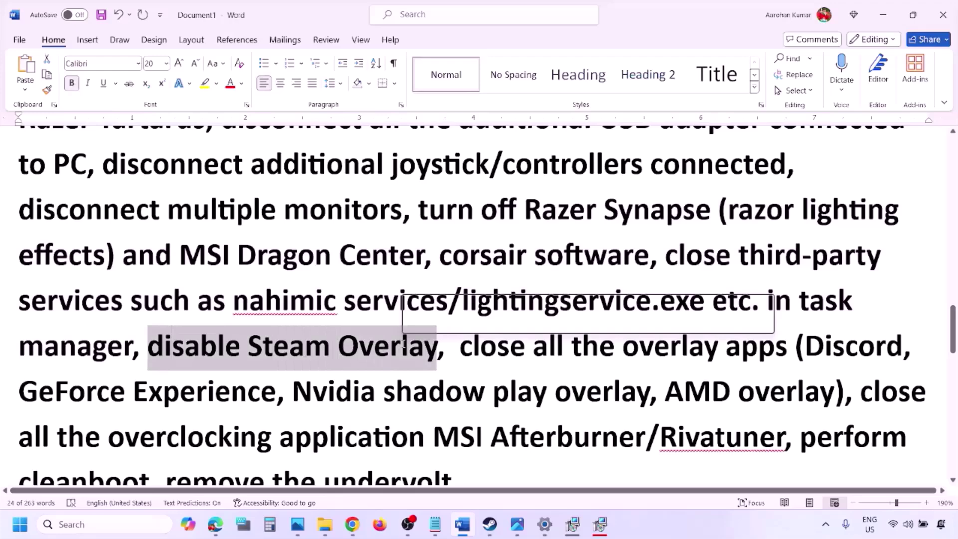
Step: View the Steam screenshots starting with 0.png, return to the document, and highlight "close all the overclocking application"
{"action": "left_click", "coordinate": [662, 530]}
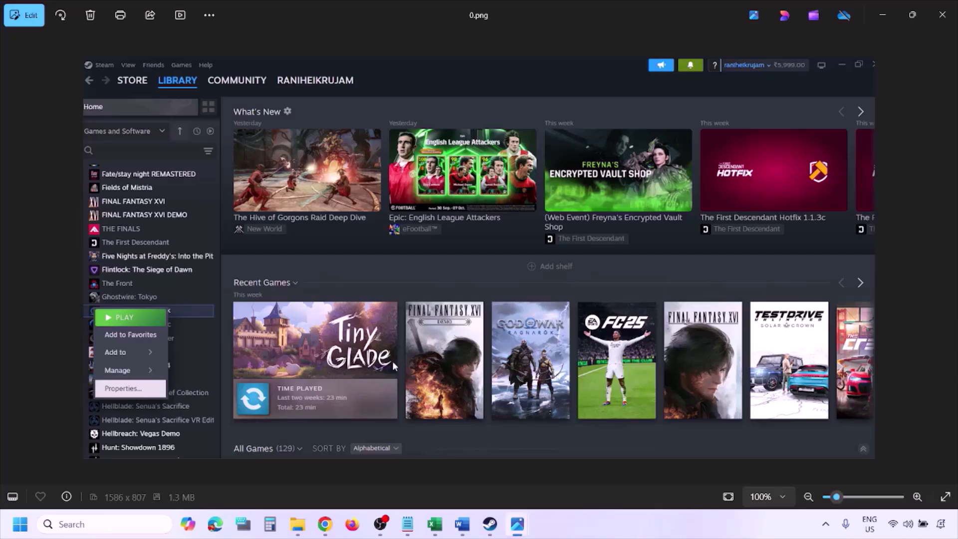
{"action": "key", "text": "Right"}
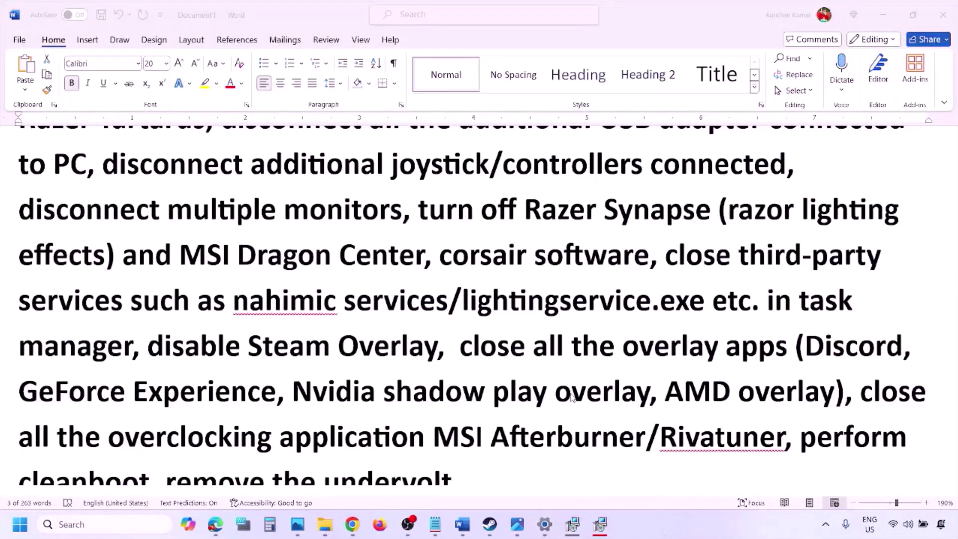
{"action": "scroll", "coordinate": [572, 397], "scroll_direction": "down", "scroll_amount": 2}
{"action": "key", "text": "ctrl+shift+Left"}
{"action": "key", "text": "ctrl+shift+Left"}
{"action": "key", "text": "ctrl+shift+Left"}
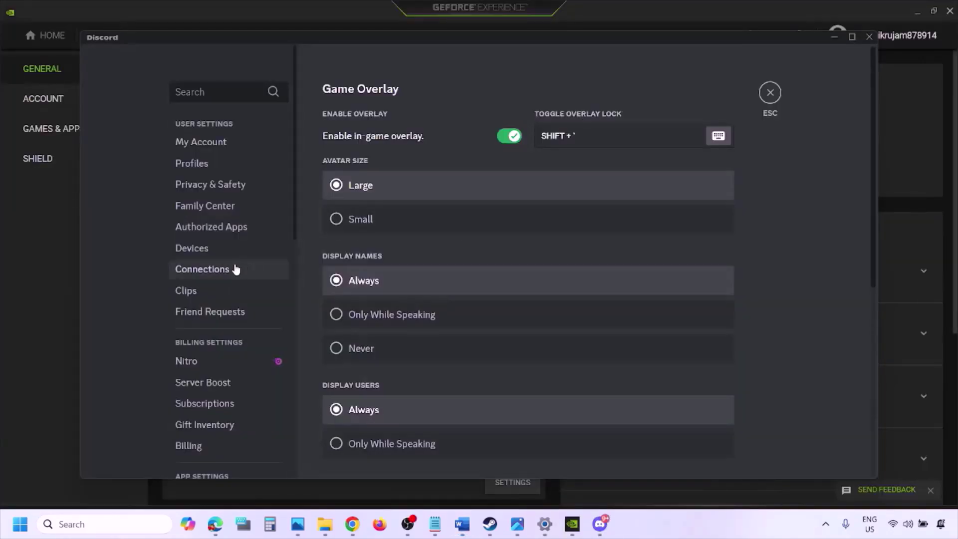
Step: Turn off the in-game overlay in Discord and in GeForce Experience, and return to the Word document
{"action": "scroll", "coordinate": [237, 269], "scroll_direction": "down", "scroll_amount": 8}
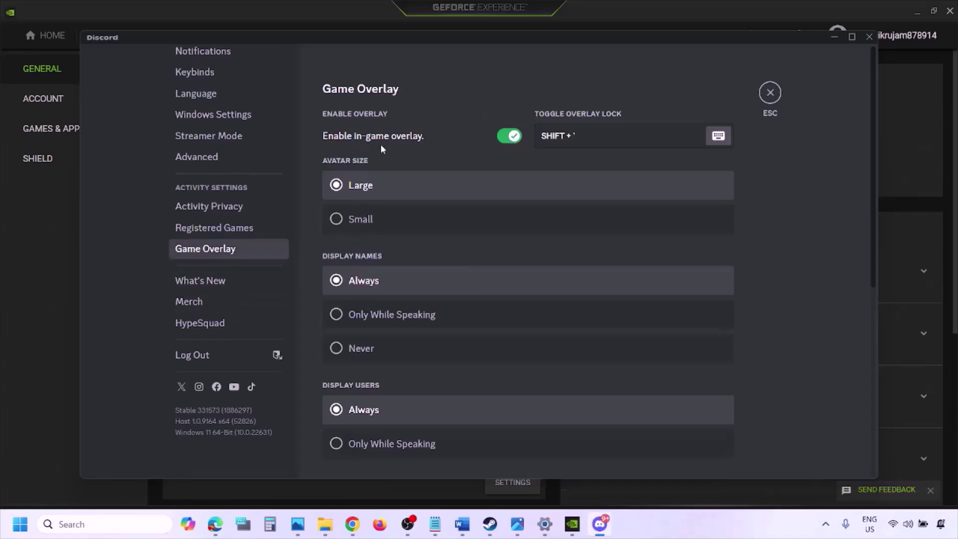
{"action": "left_click", "coordinate": [511, 136]}
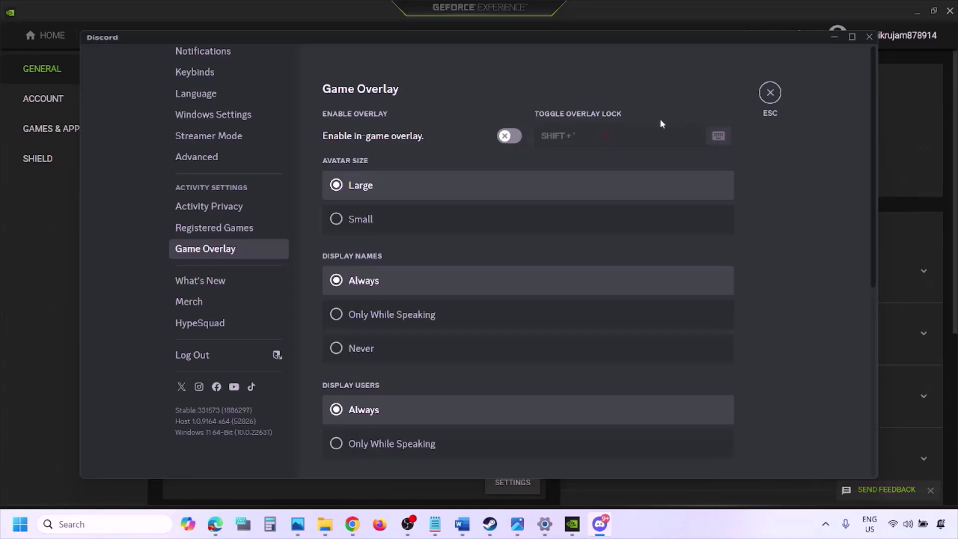
{"action": "left_click", "coordinate": [574, 526]}
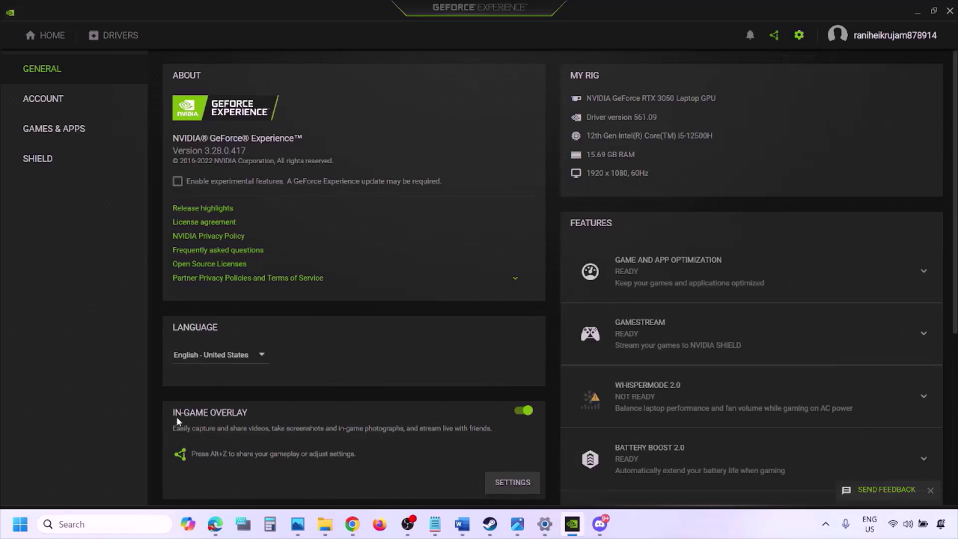
{"action": "left_click", "coordinate": [523, 411]}
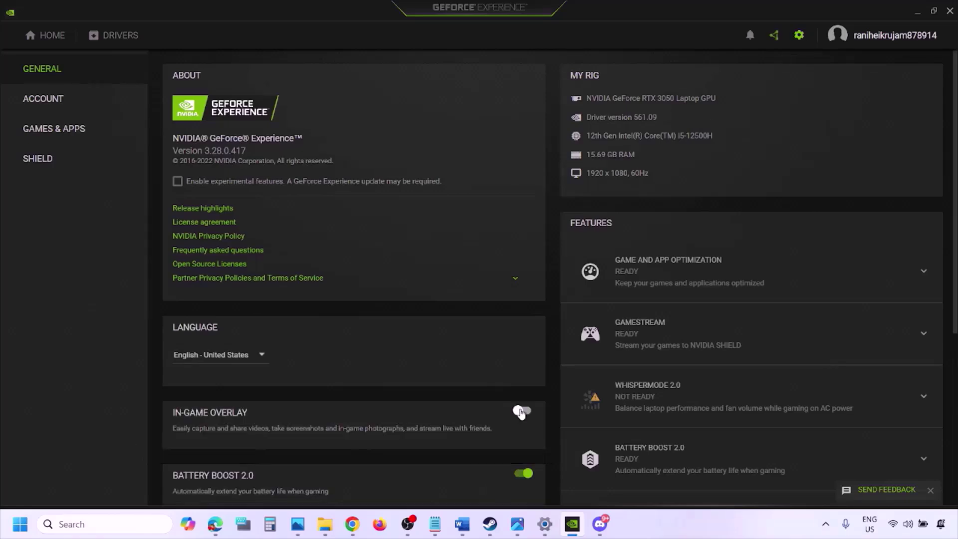
{"action": "left_click", "coordinate": [460, 529]}
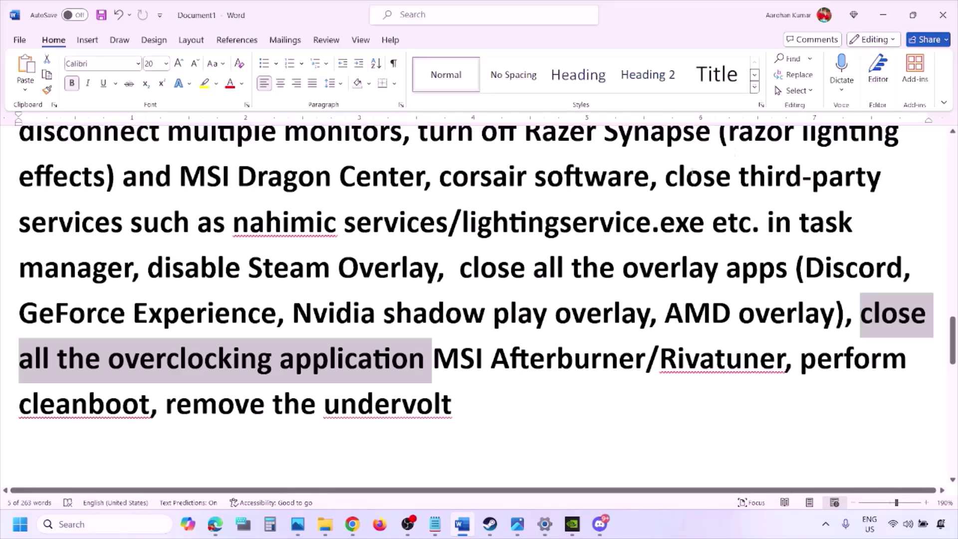
Step: Highlight "close all the overlay apps" in the Step 9 text
{"action": "scroll", "coordinate": [489, 292], "scroll_direction": "up", "scroll_amount": 3}
{"action": "scroll", "coordinate": [489, 291], "scroll_direction": "down", "scroll_amount": 2}
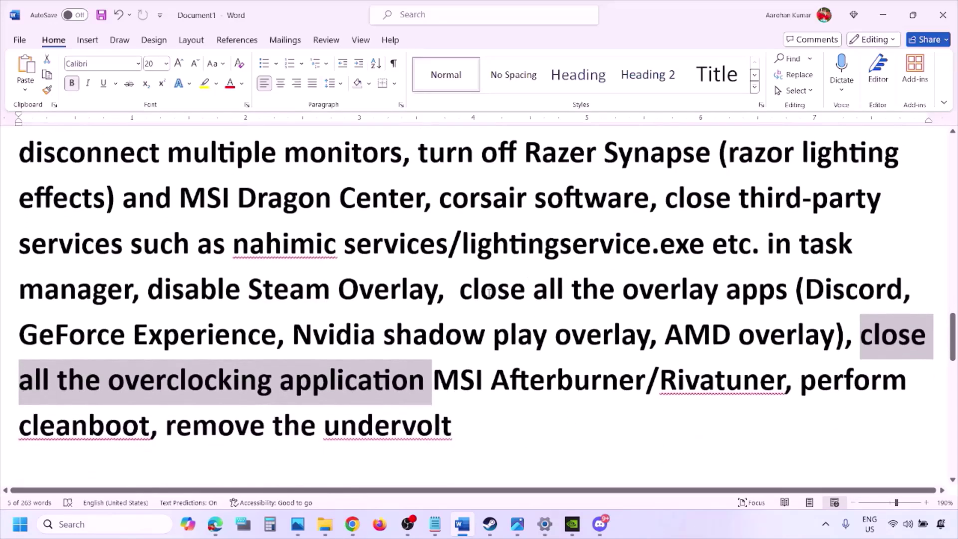
{"action": "left_click_drag", "start_coordinate": [473, 292], "coordinate": [749, 299]}
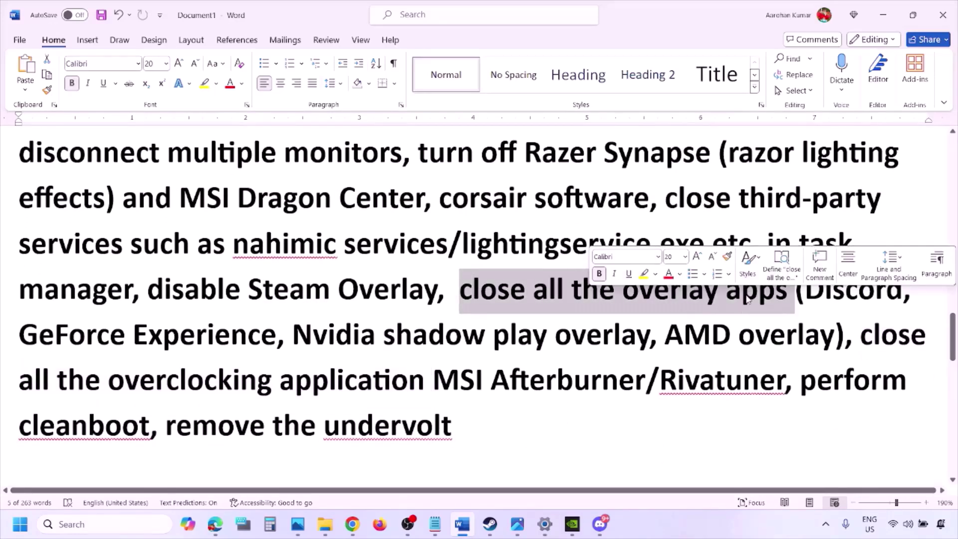
{"action": "left_click", "coordinate": [463, 291]}
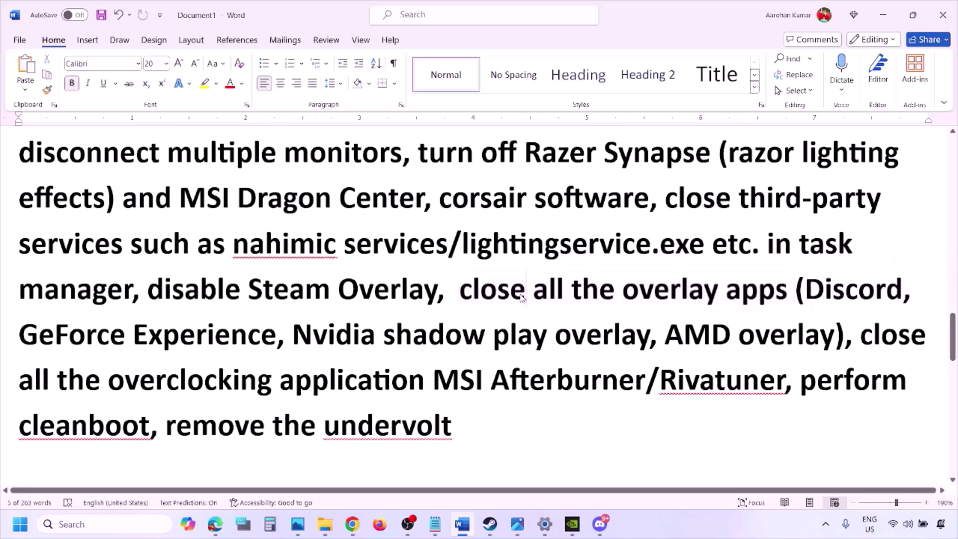
{"action": "left_click_drag", "start_coordinate": [463, 292], "coordinate": [793, 295]}
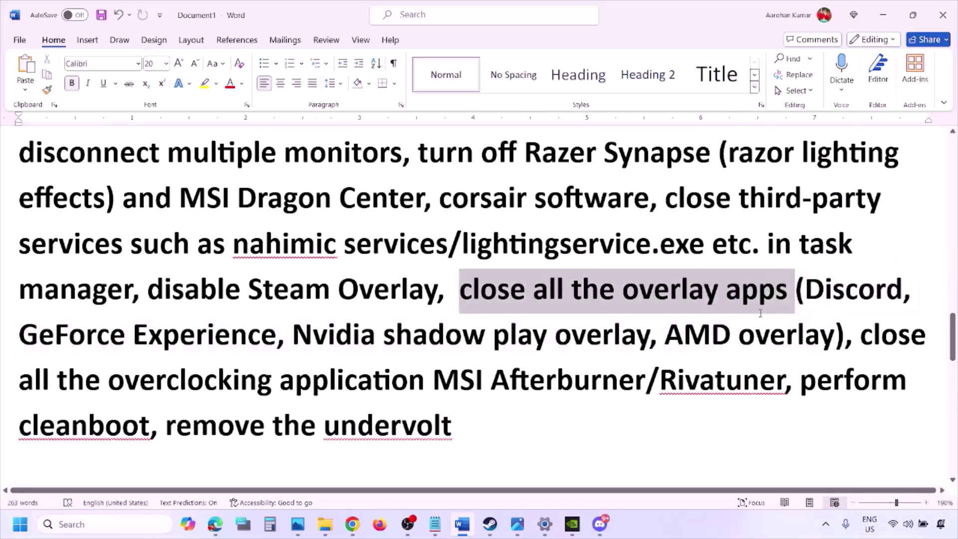
Step: Exit Discord, NVIDIA GeForce Experience and G HUB from the hidden background apps
{"action": "left_click", "coordinate": [827, 526]}
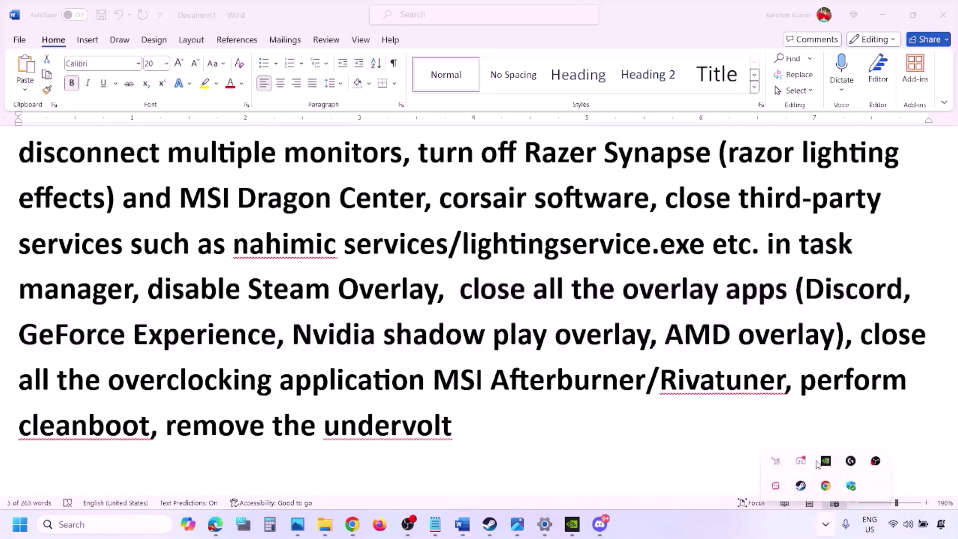
{"action": "right_click", "coordinate": [801, 463]}
{"action": "left_click", "coordinate": [848, 455]}
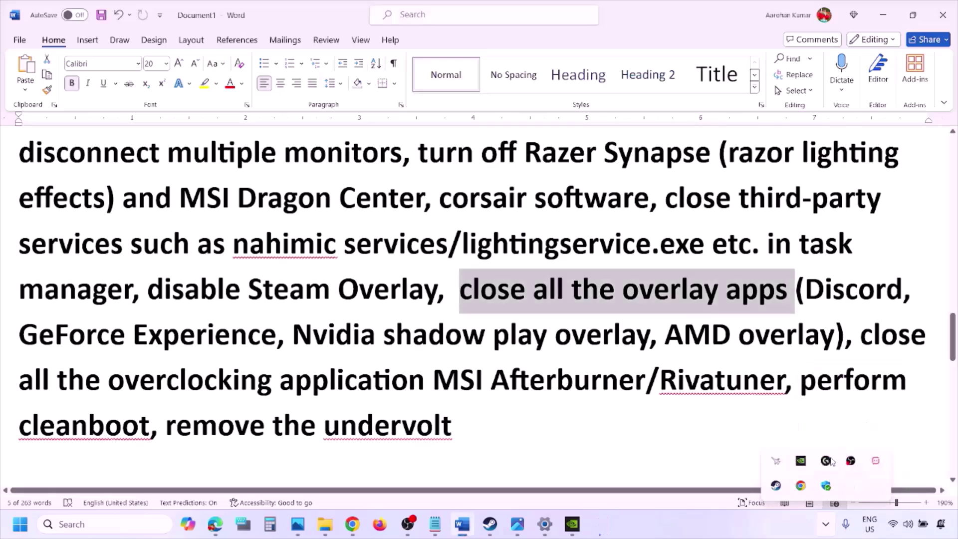
{"action": "right_click", "coordinate": [798, 467]}
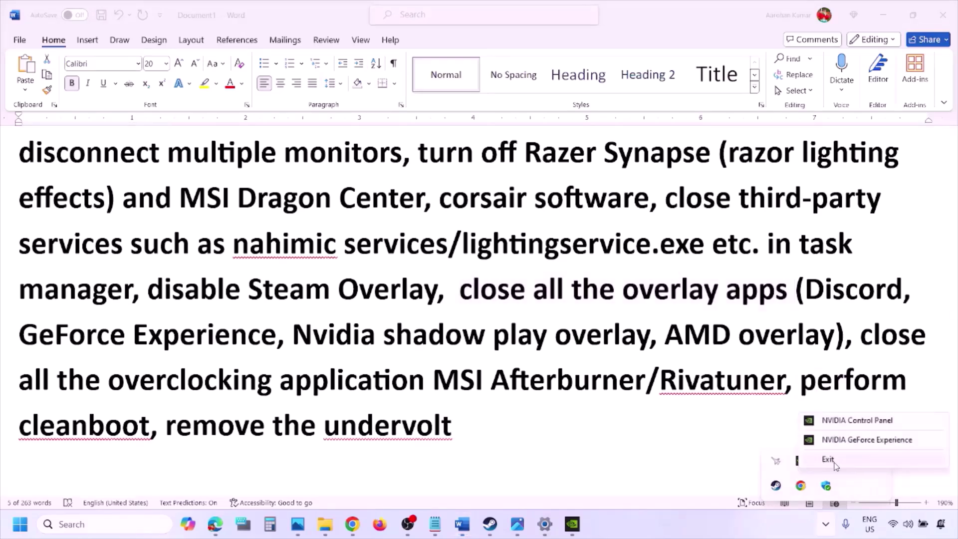
{"action": "left_click", "coordinate": [832, 461]}
{"action": "right_click", "coordinate": [800, 463]}
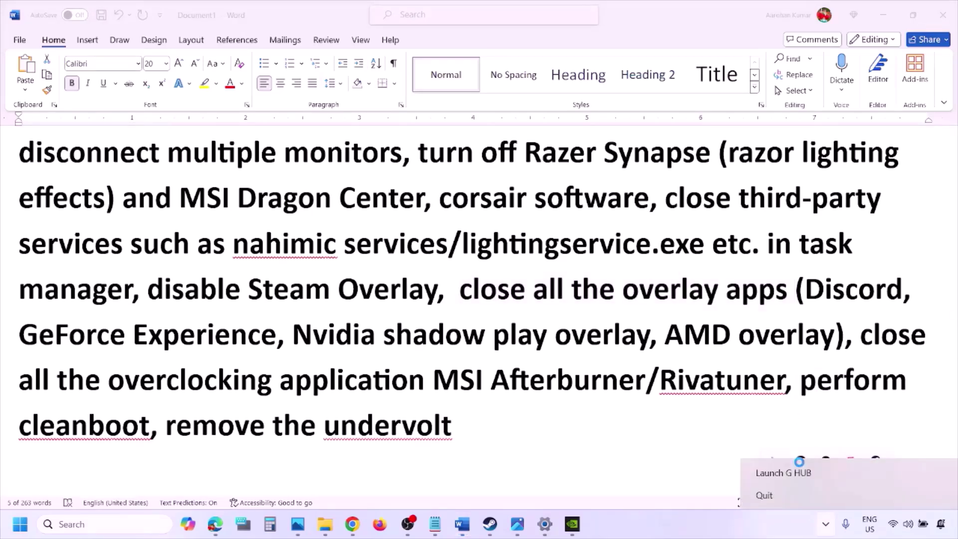
{"action": "left_click", "coordinate": [792, 495]}
{"action": "left_click", "coordinate": [739, 338]}
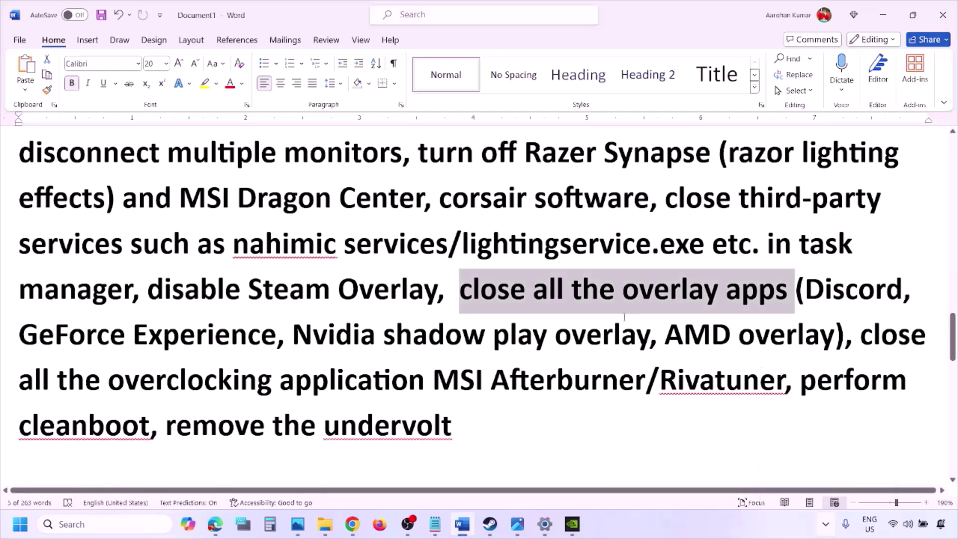
Step: Quit the background app with the pink icon among the hidden tray apps, and close the tray list
{"action": "left_click", "coordinate": [825, 524]}
{"action": "right_click", "coordinate": [825, 464]}
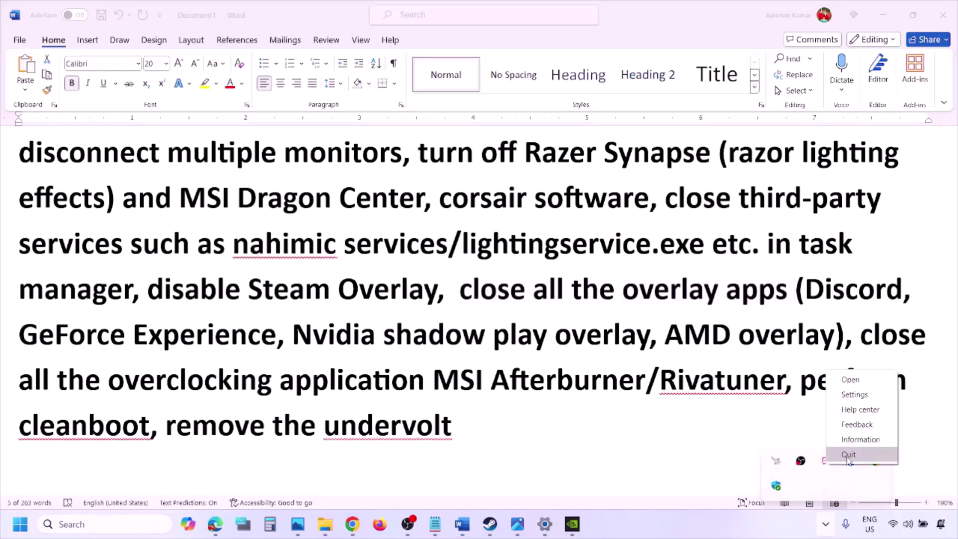
{"action": "left_click", "coordinate": [871, 454]}
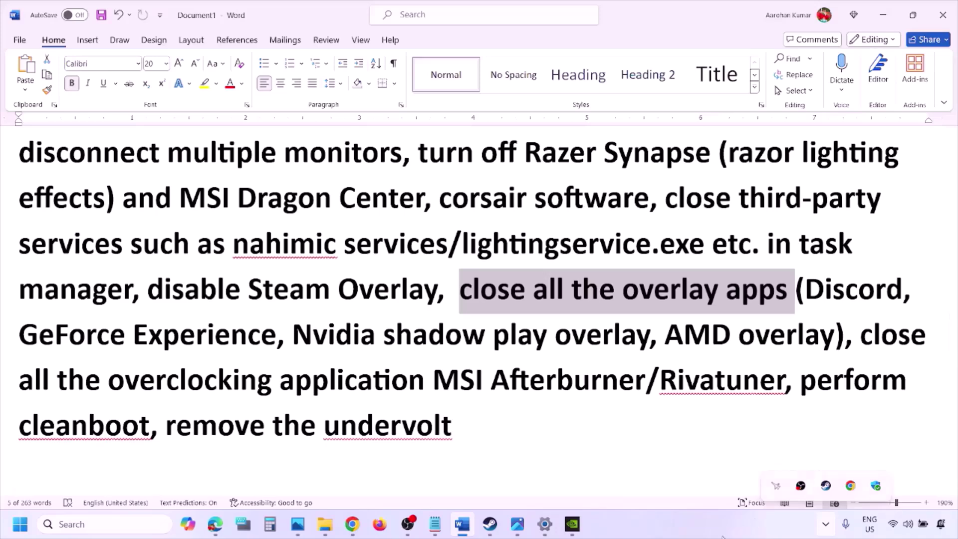
{"action": "left_click", "coordinate": [821, 481]}
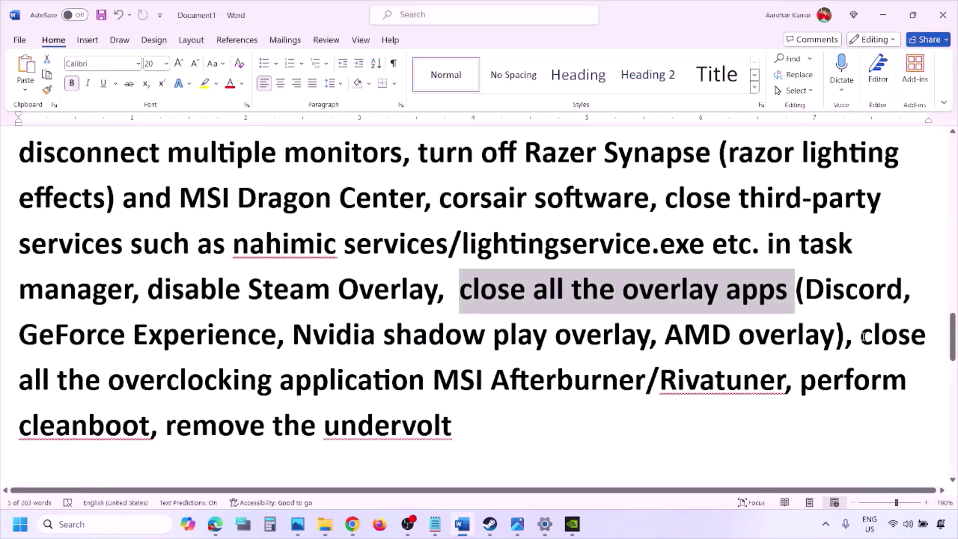
Step: Highlight the advice on closing overclocking applications and close the MSI Afterburner instance running in the background
{"action": "left_click_drag", "start_coordinate": [864, 337], "coordinate": [459, 381]}
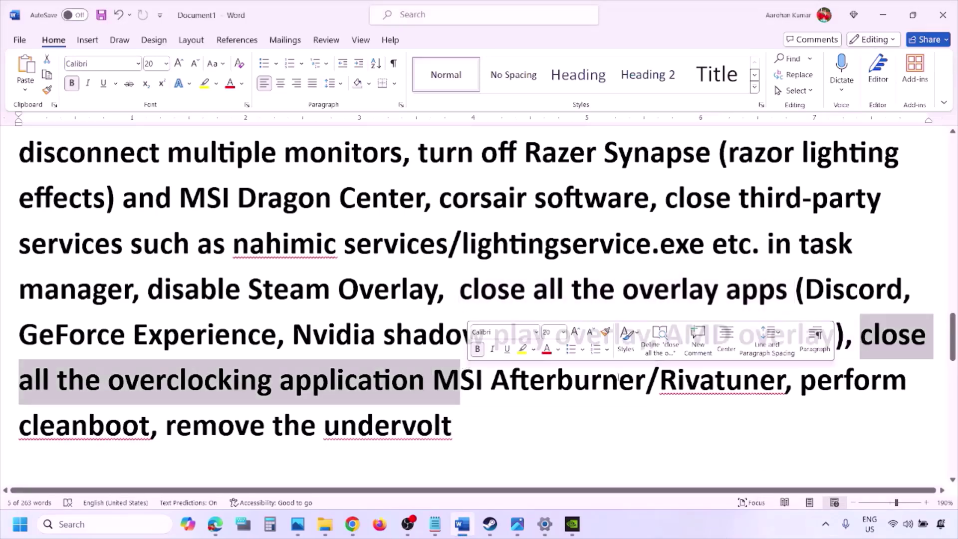
{"action": "left_click", "coordinate": [826, 523]}
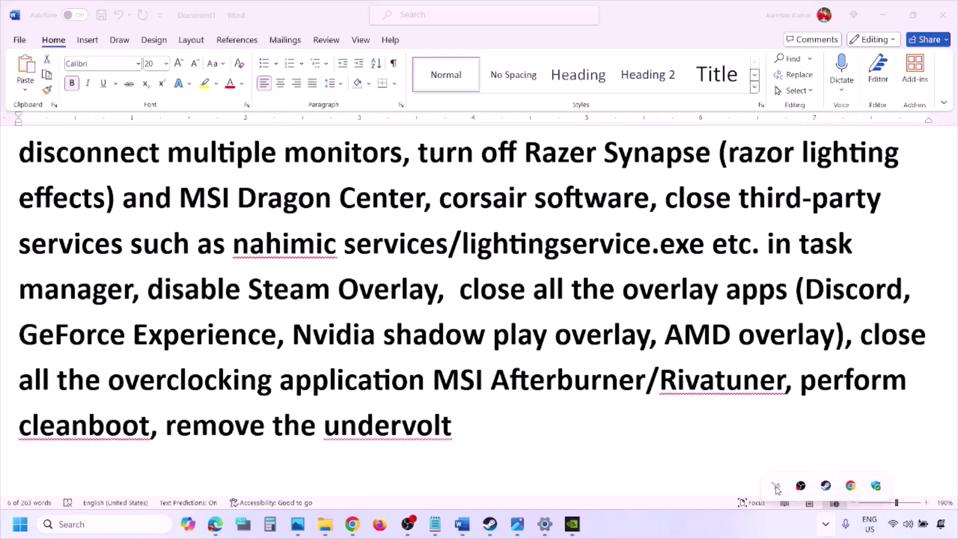
{"action": "right_click", "coordinate": [772, 490]}
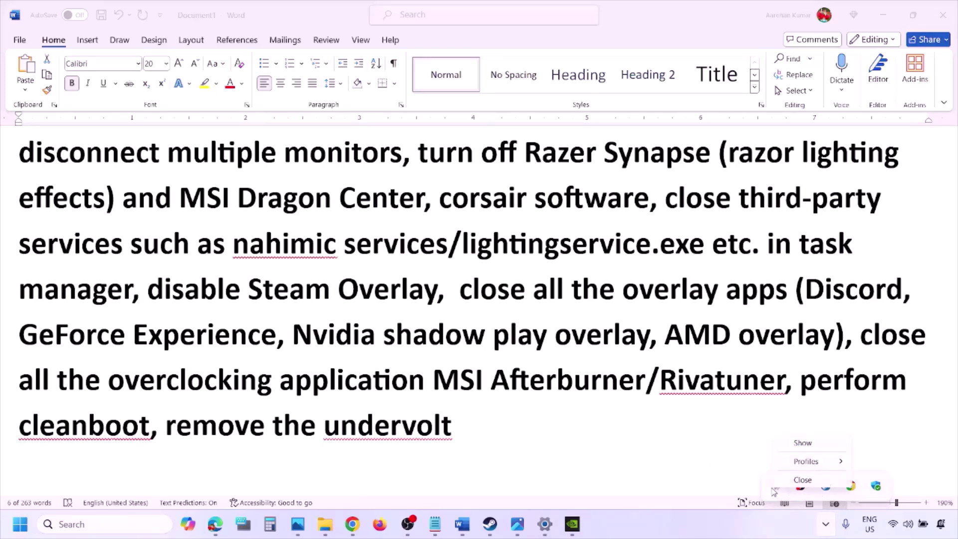
{"action": "left_click", "coordinate": [806, 480]}
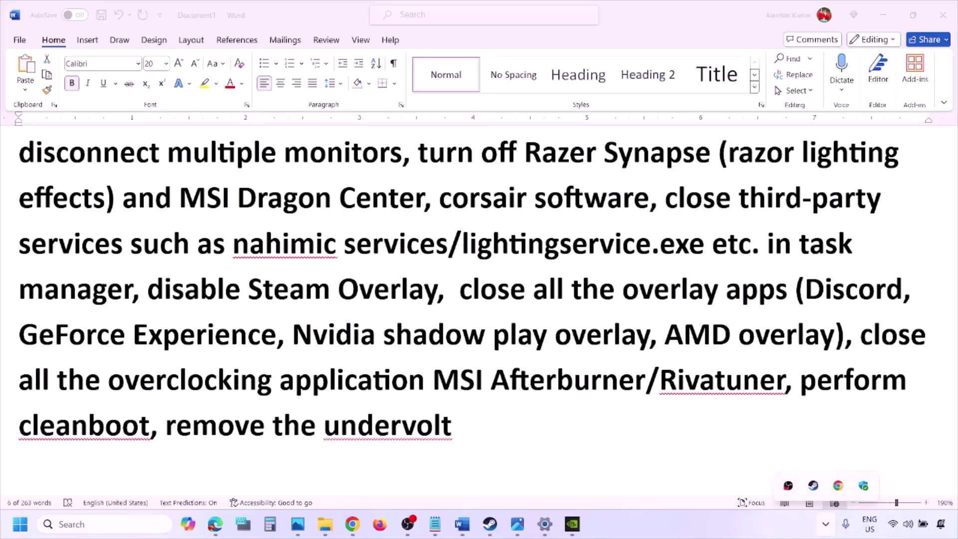
{"action": "left_click", "coordinate": [825, 524]}
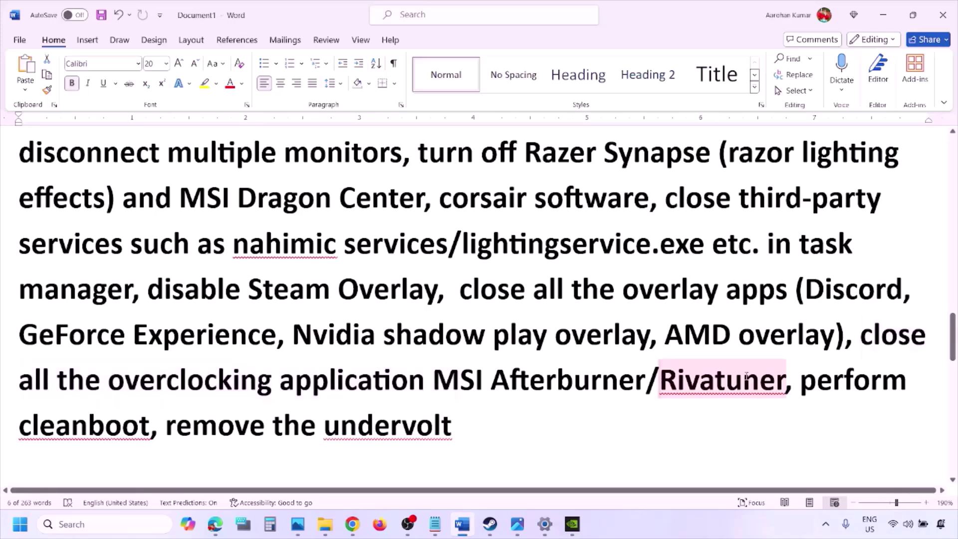
Step: Highlight Rivatuner and the clean boot advice, search Windows for "system", and open System Configuration
{"action": "left_click_drag", "start_coordinate": [753, 376], "coordinate": [660, 379]}
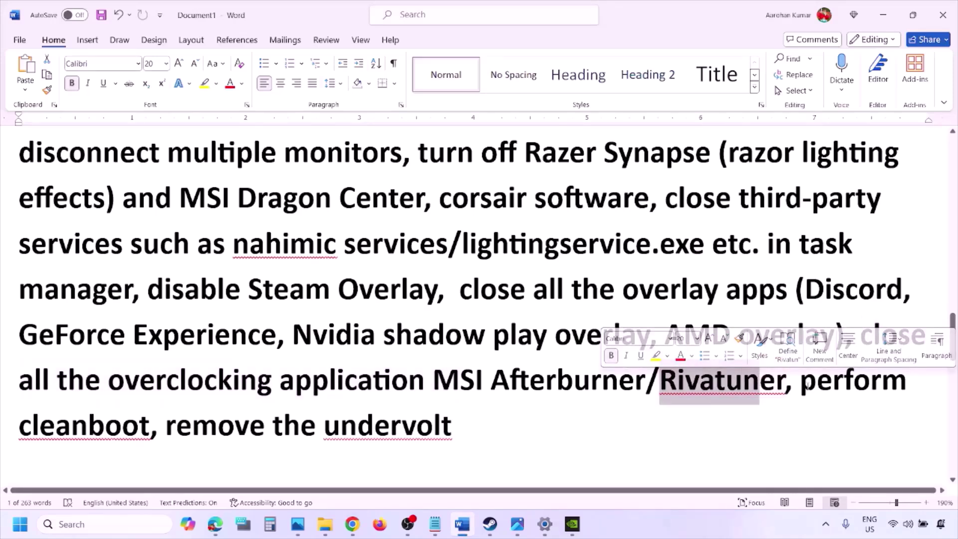
{"action": "left_click_drag", "start_coordinate": [800, 384], "coordinate": [882, 385]}
{"action": "left_click", "coordinate": [59, 519]}
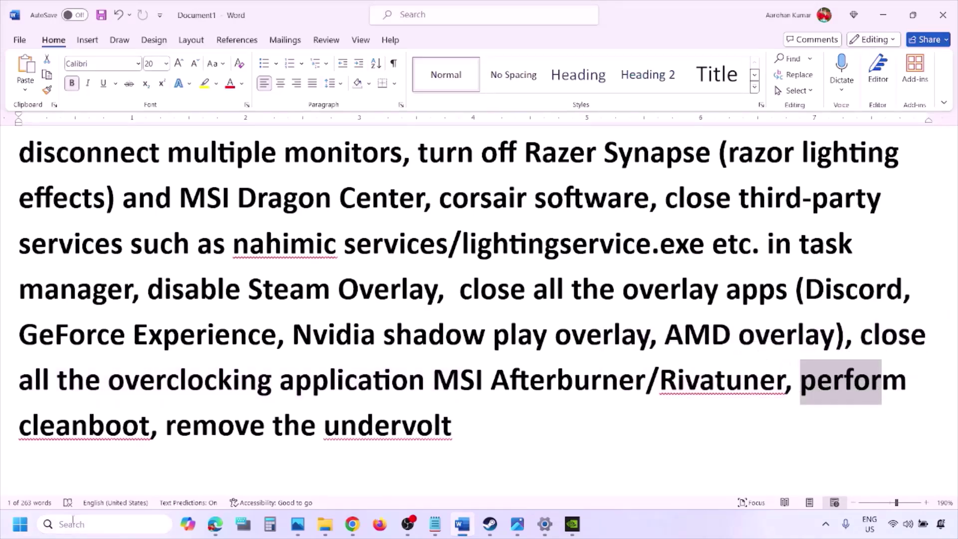
{"action": "type", "text": "ystem"}
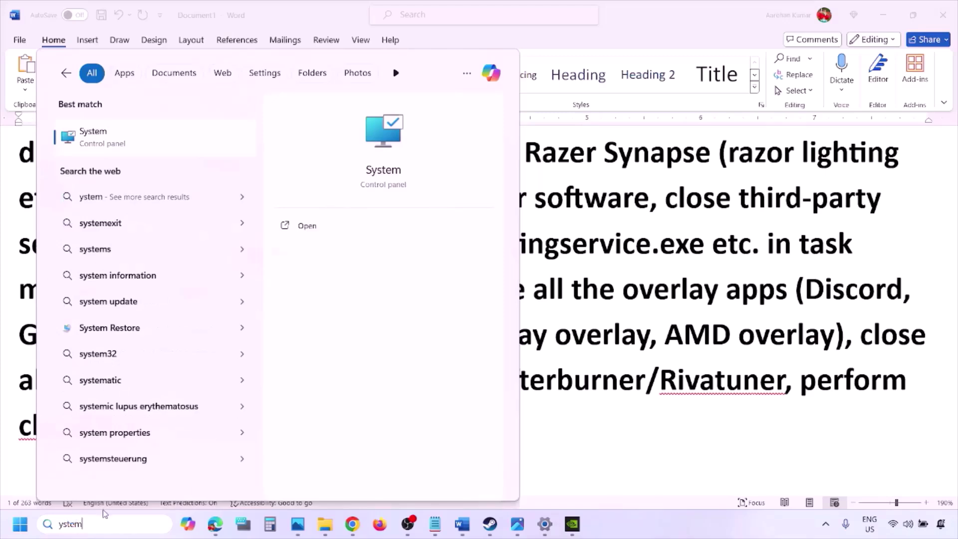
{"action": "type", "text": "s"}
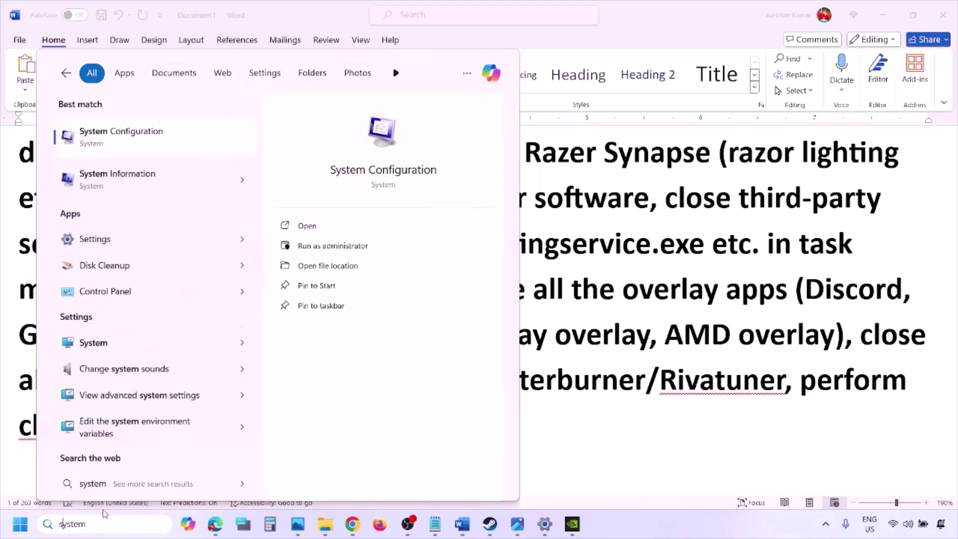
{"action": "left_click", "coordinate": [151, 141]}
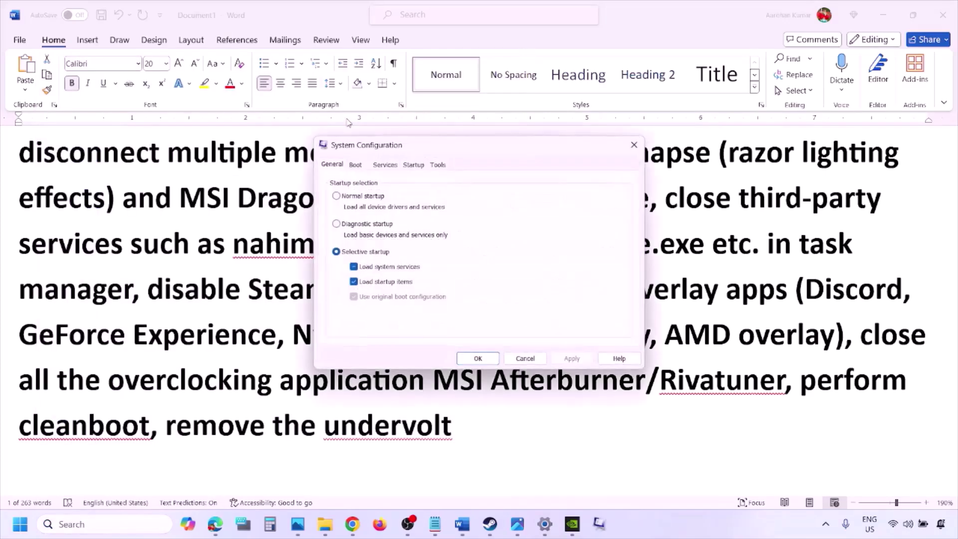